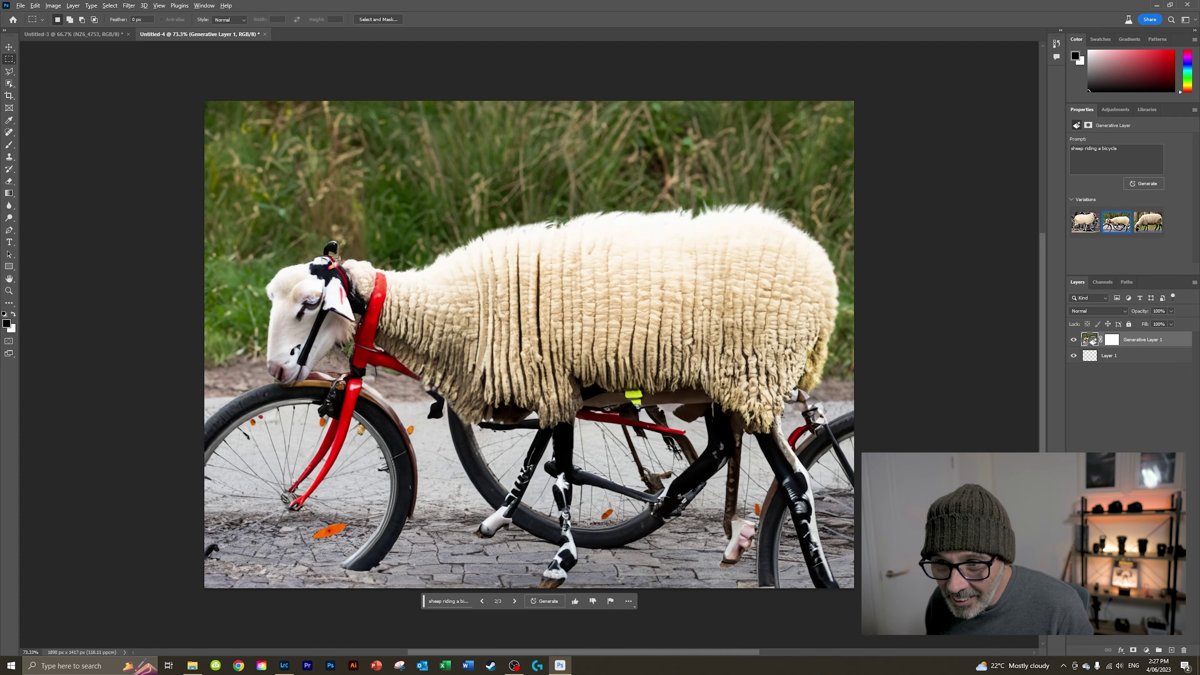
Step: Zoom in and back out over the empty transparent Untitled-4 canvas
scroll(304, 479, "up", 5)
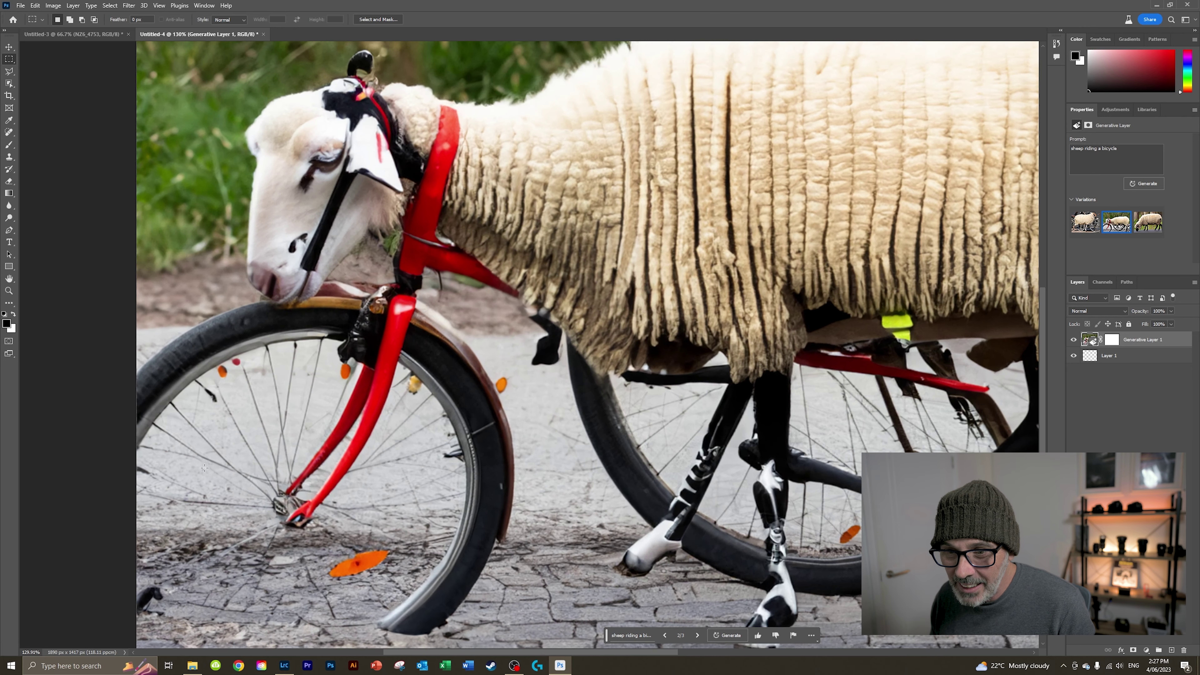
scroll(204, 468, "down", 3)
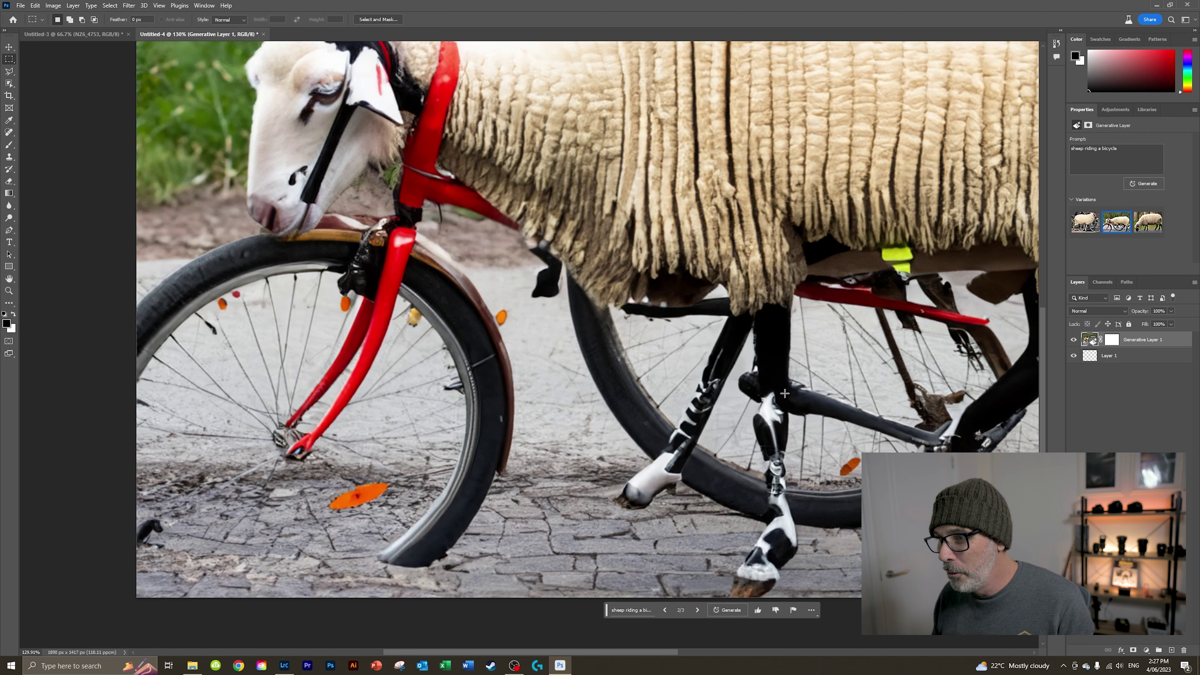
scroll(663, 386, "down", 2)
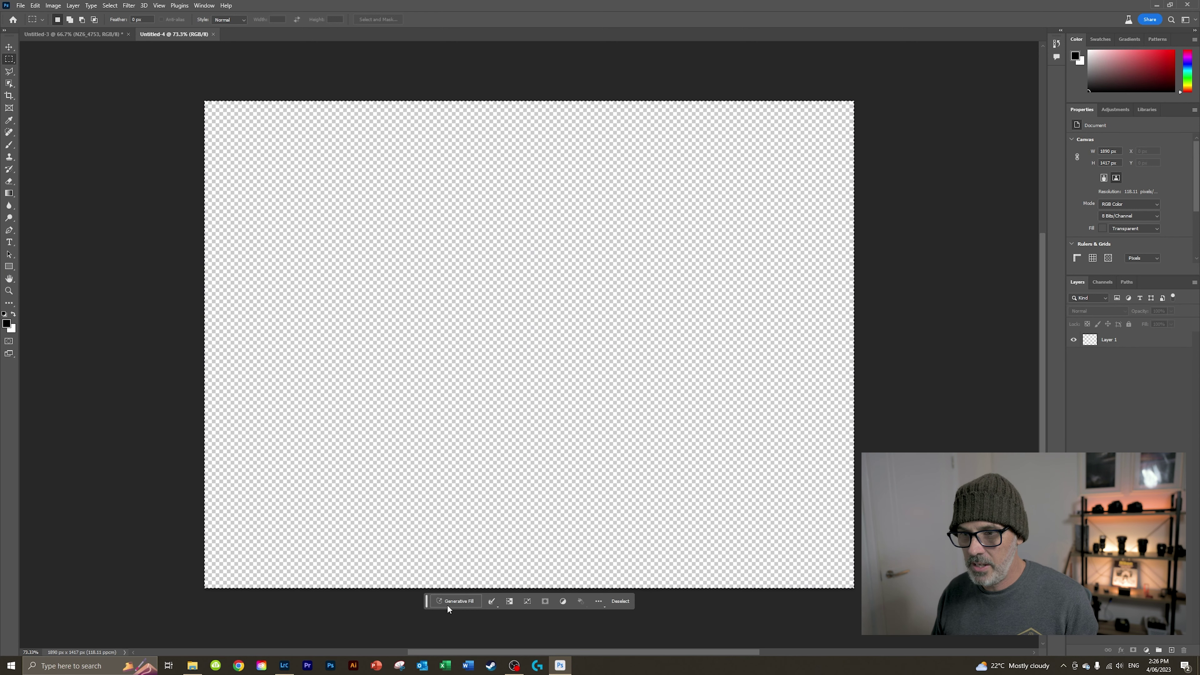
Step: Generate a whole-canvas fill from the prompt 'sheep riding a bicycle'
left_click_drag(426, 607, 341, 328)
left_click(362, 326)
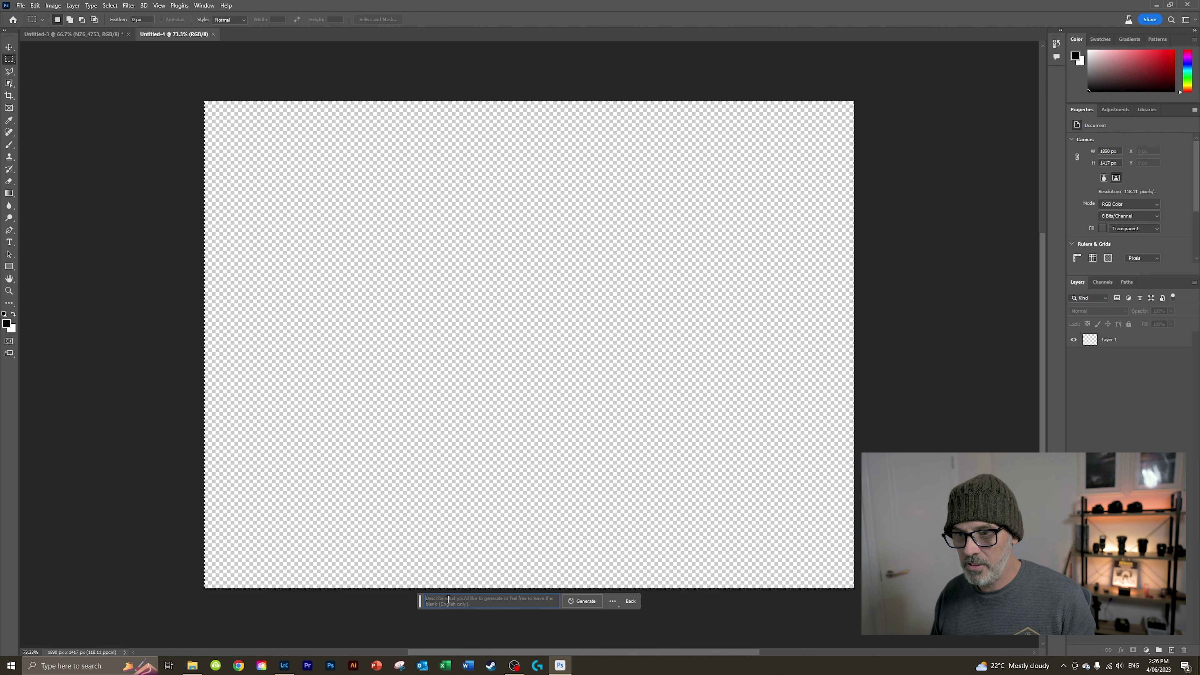
left_click_drag(418, 606, 378, 342)
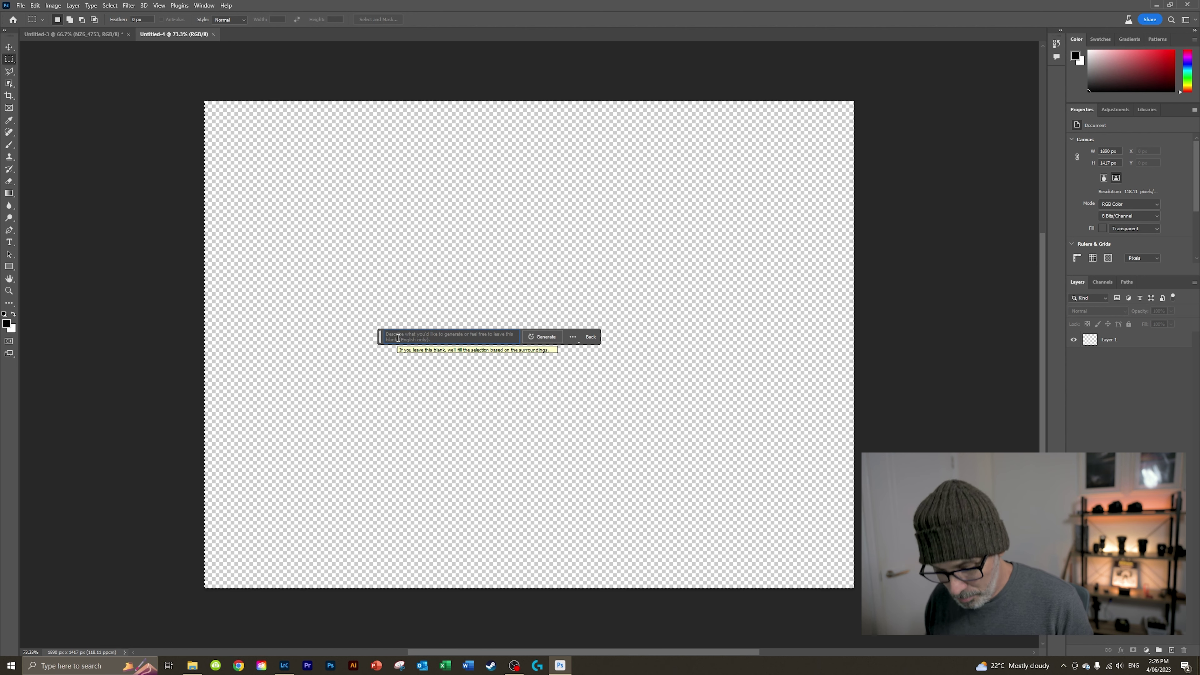
type("sheep")
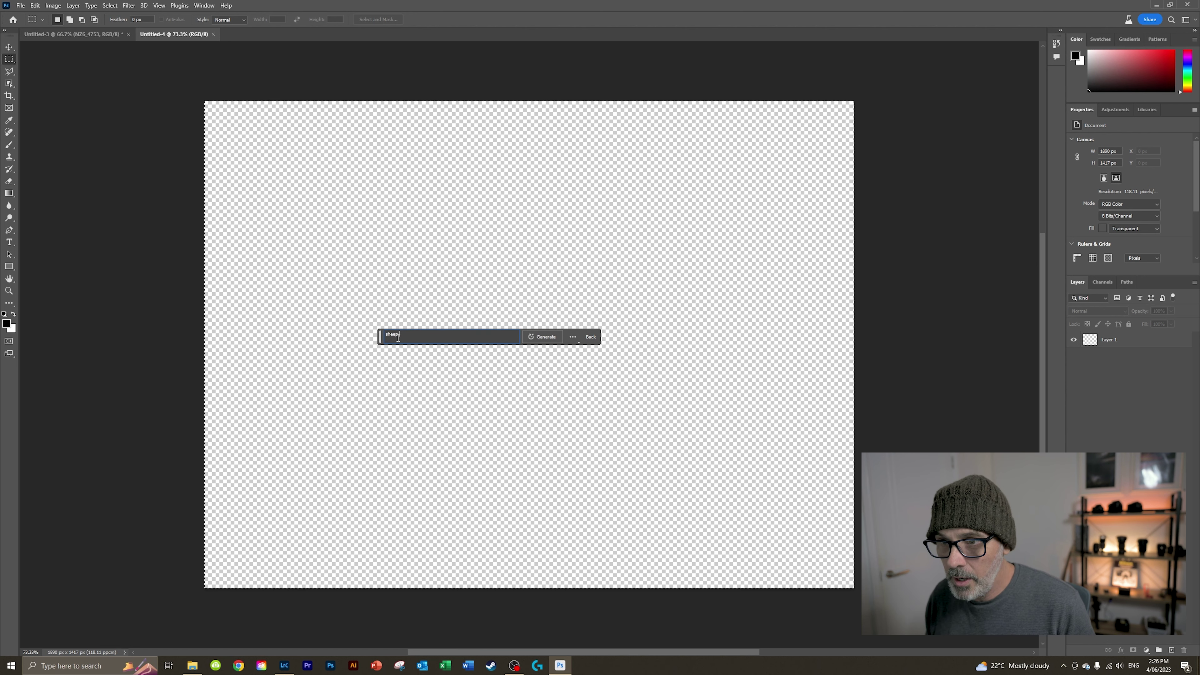
type(" riding a")
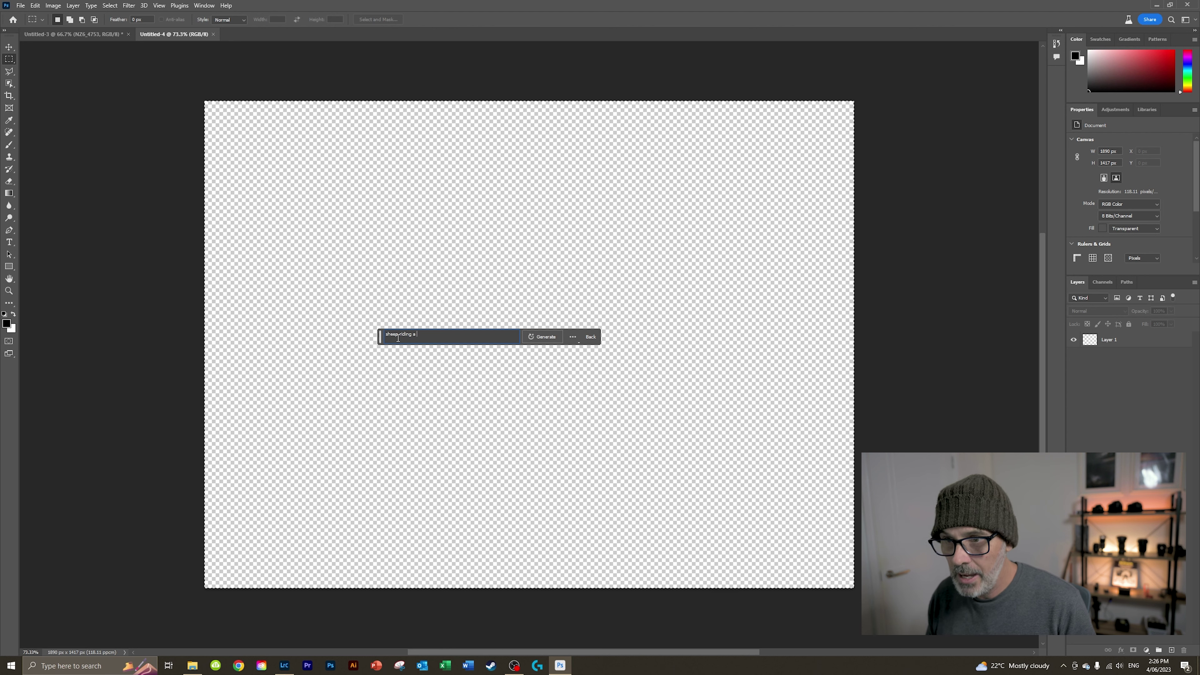
type(" bic")
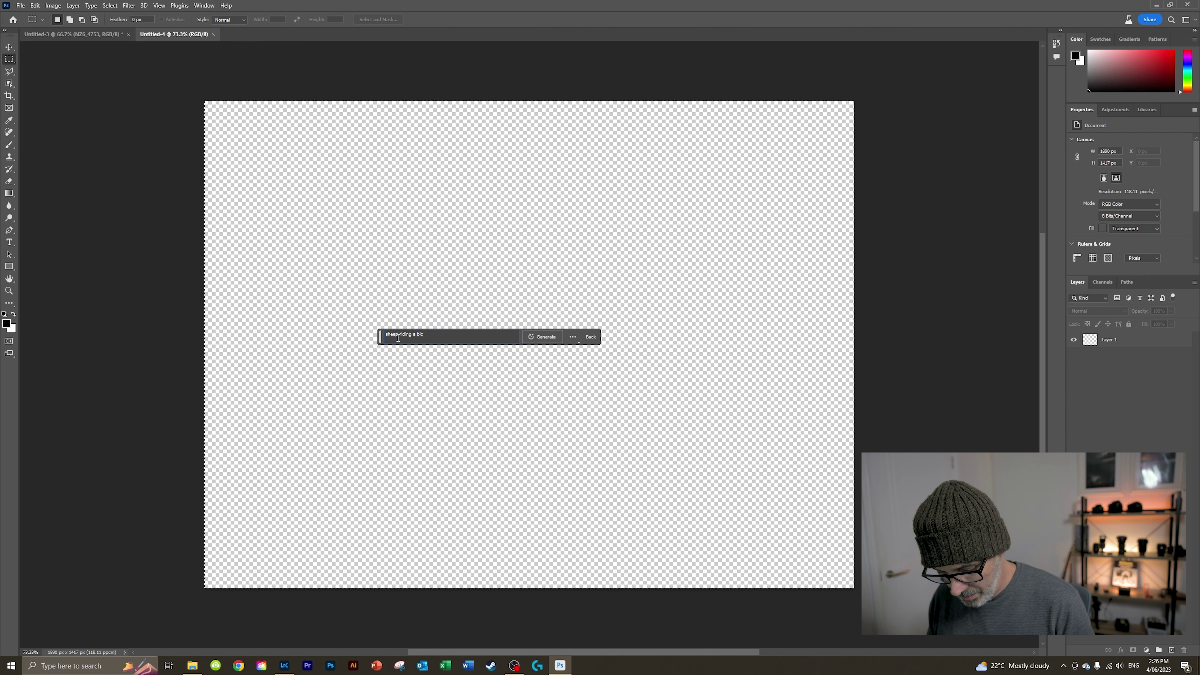
type("ycle")
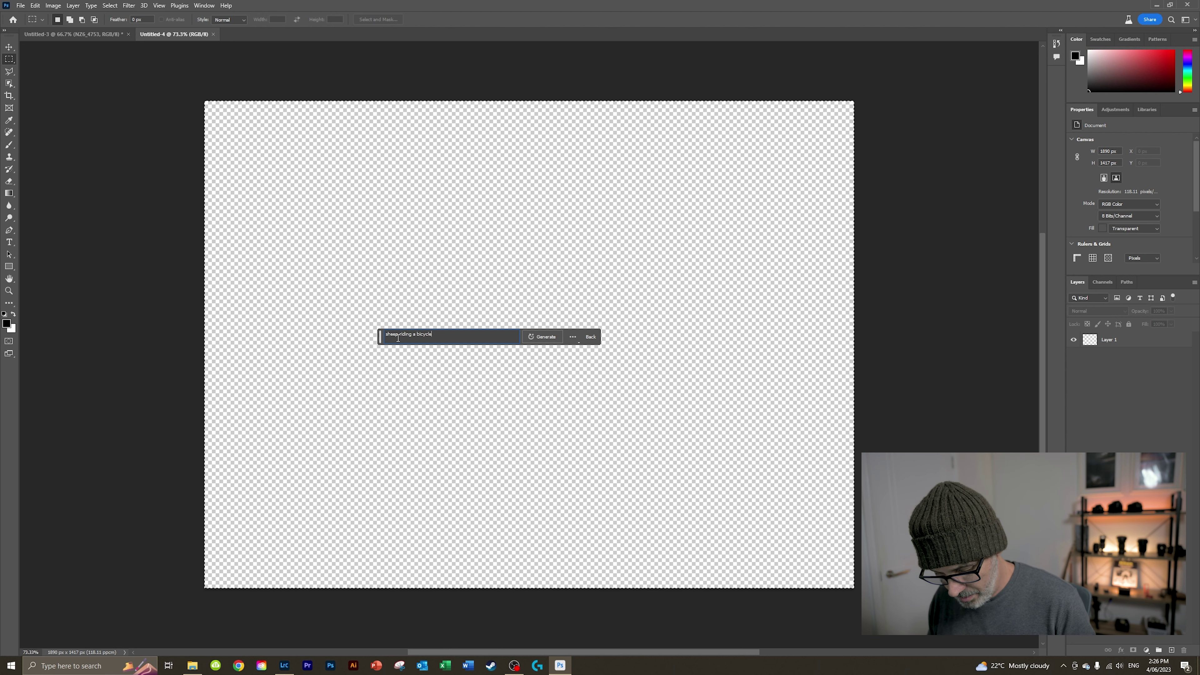
left_click(544, 337)
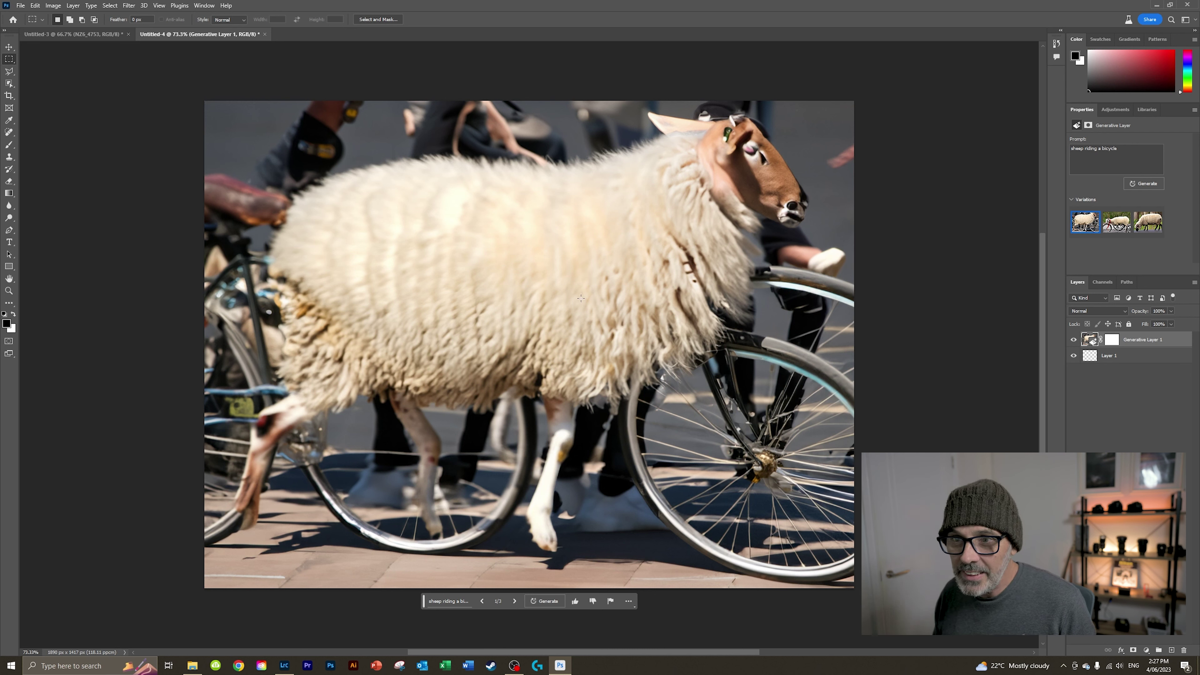
Step: Apply the second variation, the shaggy sheep on a red bicycle, and zoom in to inspect it
left_click(1117, 222)
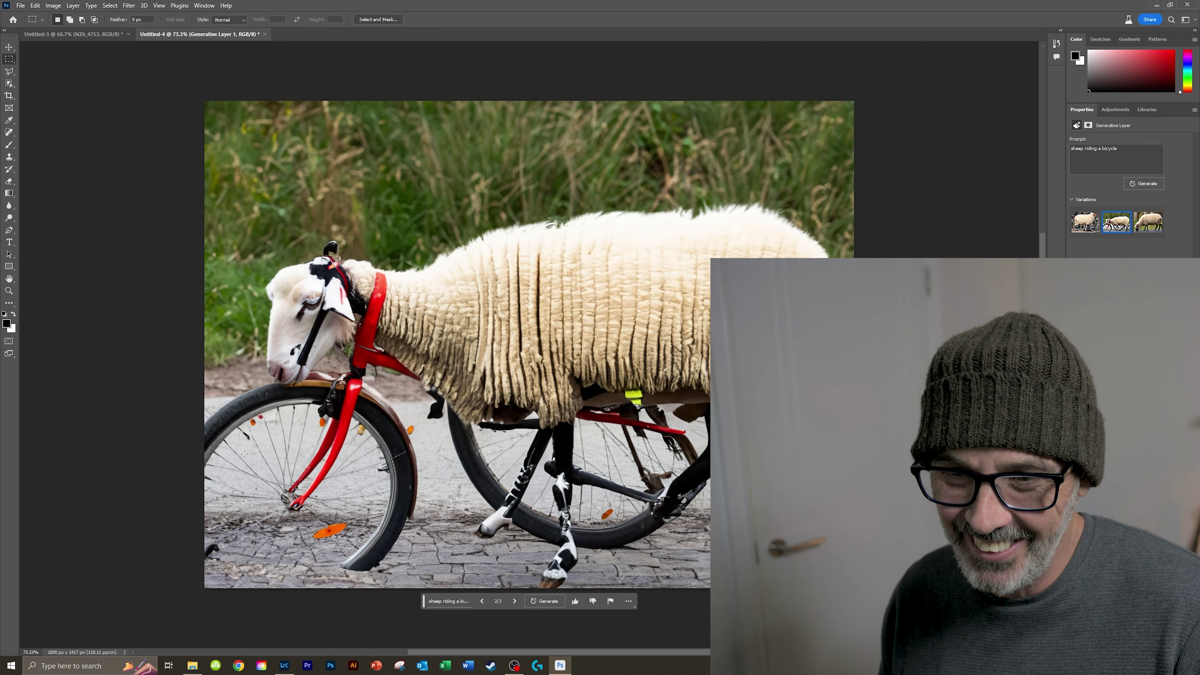
scroll(295, 486, "up", 3)
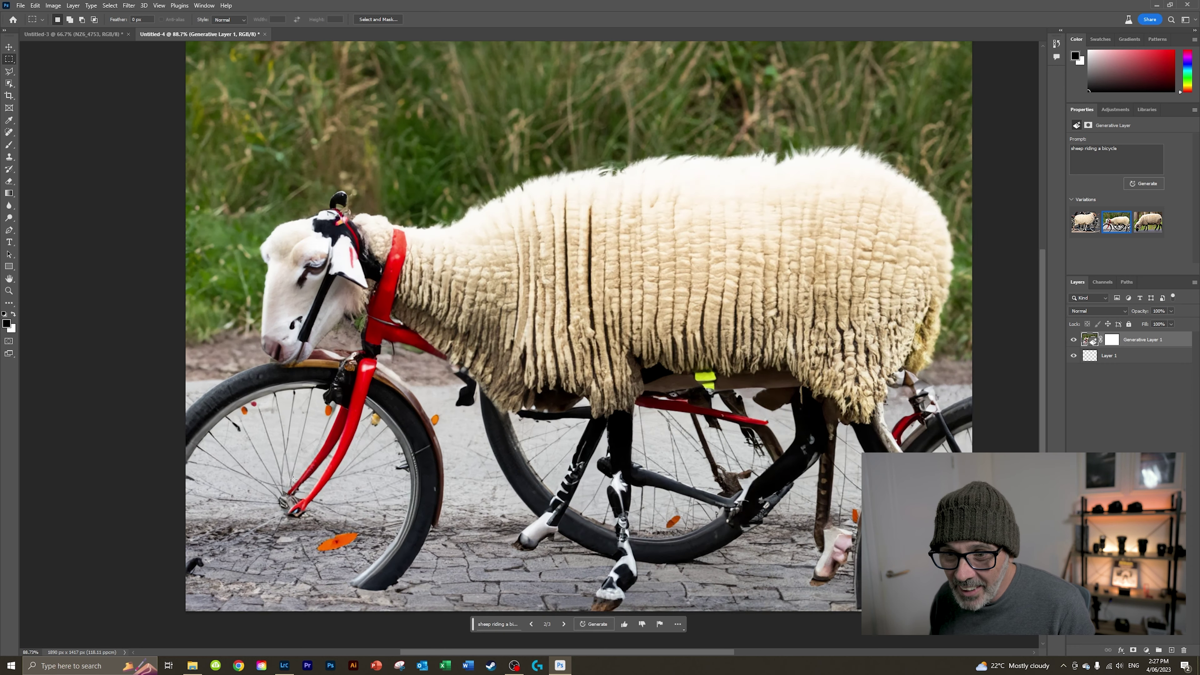
scroll(292, 503, "up", 1)
scroll(207, 481, "down", 2)
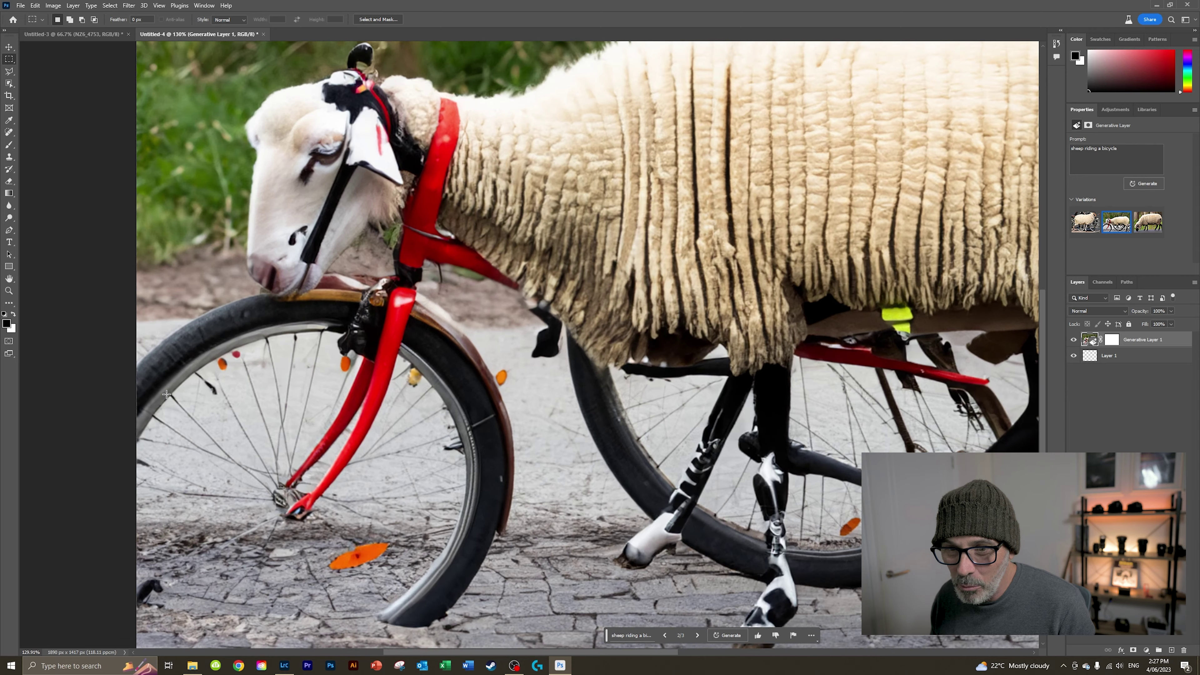
scroll(207, 482, "down", 1)
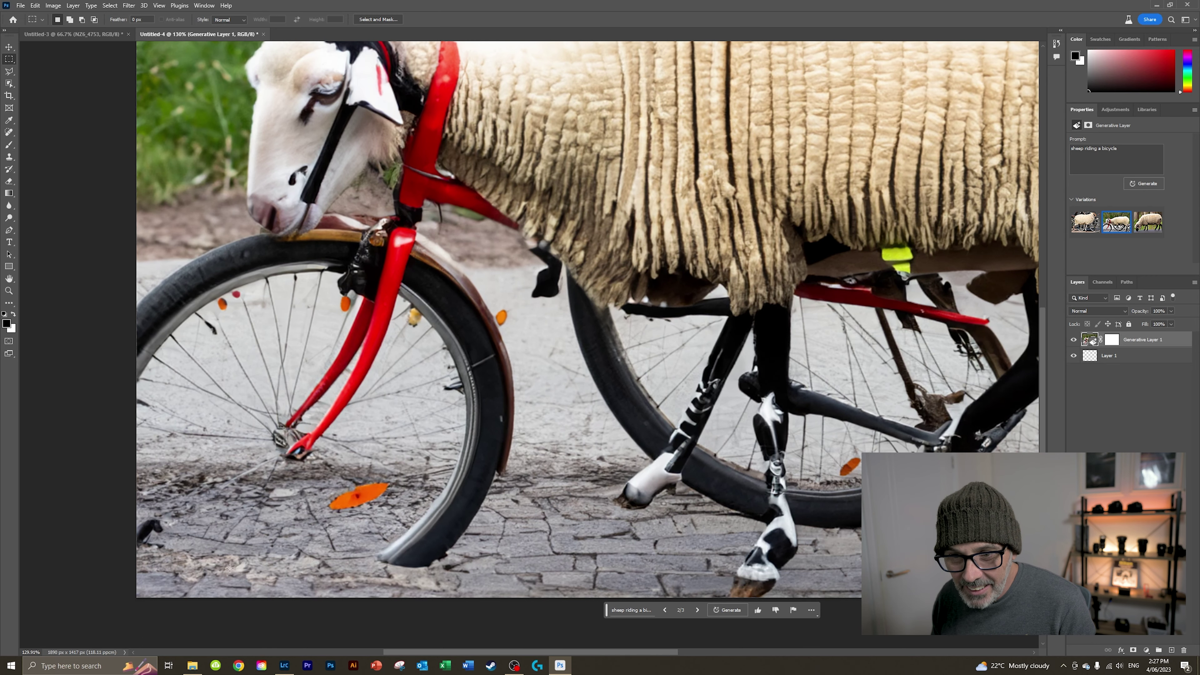
Step: Zoom back out and marquee-select a small area between the bicycle wheels
scroll(773, 390, "down", 2)
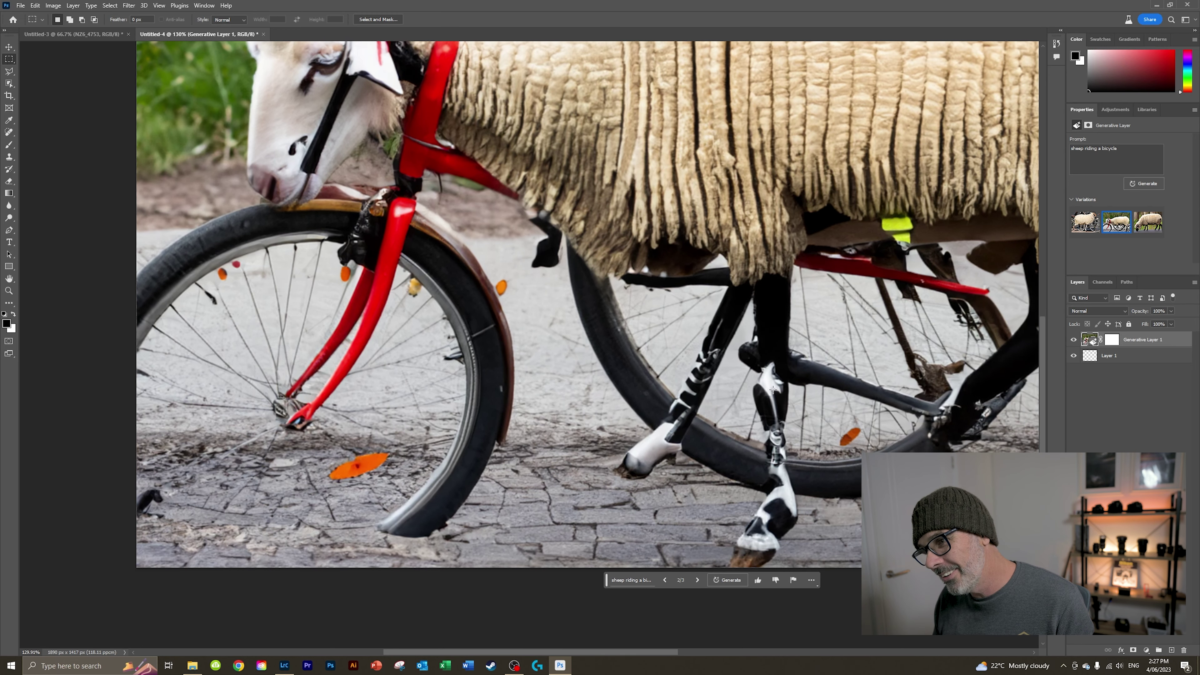
scroll(727, 395, "up", 3)
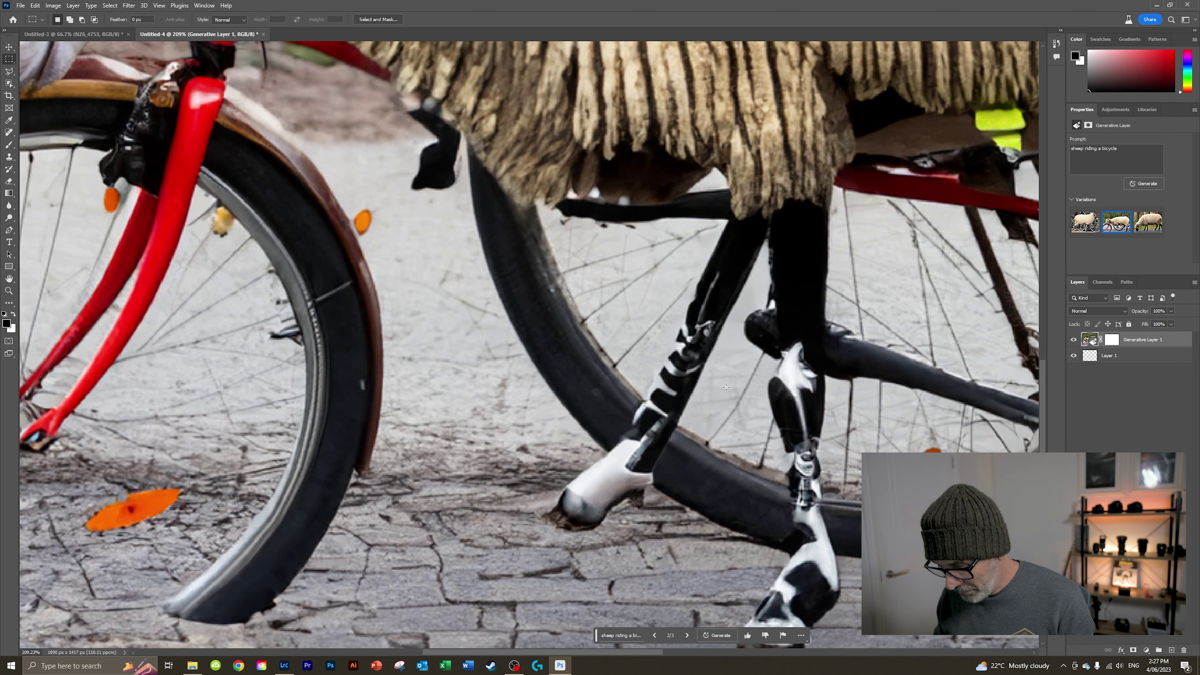
scroll(726, 388, "down", 4)
scroll(726, 387, "down", 1)
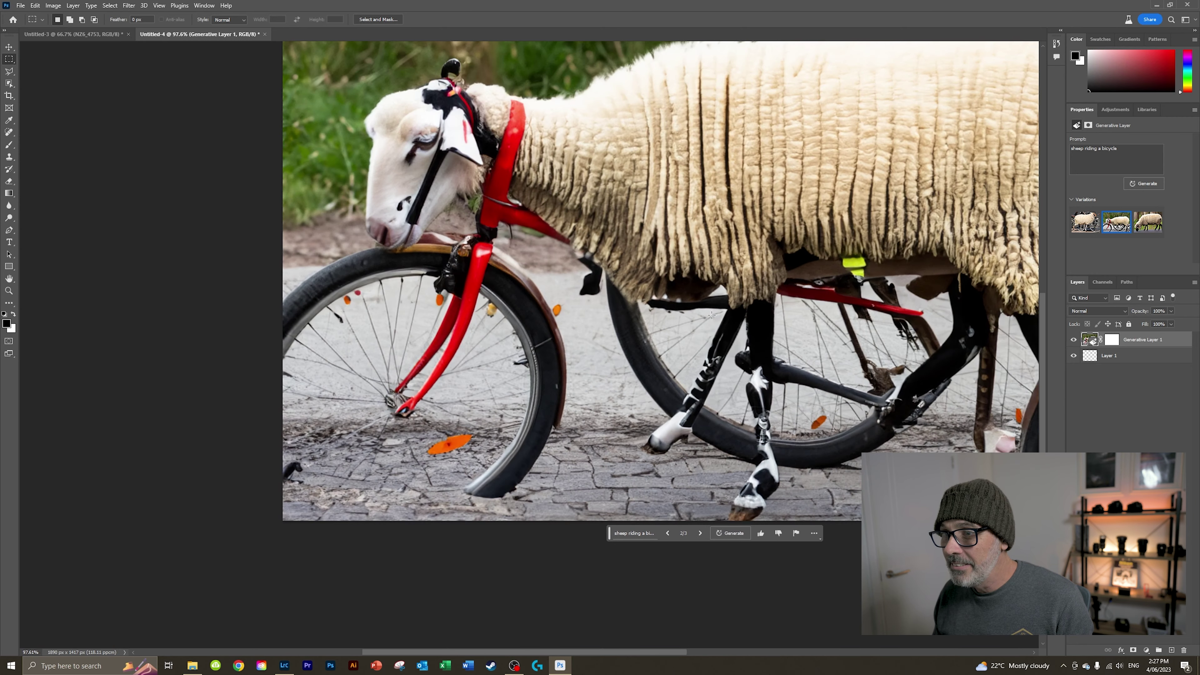
mouse_move(587, 309)
left_mouse_down()
mouse_move(638, 389)
mouse_move(713, 390)
left_mouse_up()
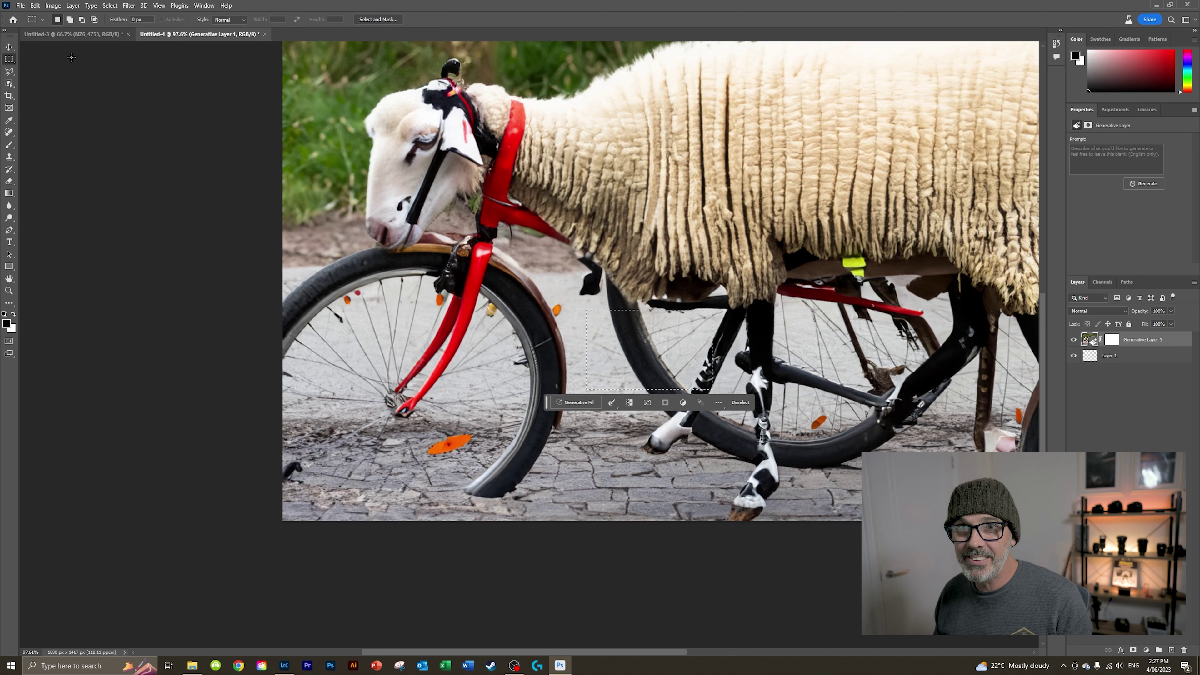
Step: Select the fitted canvas, generate 'futuristic city setting invaded by aliens', and show the purple third variation
key("ctrl+0")
key("ctrl+a")
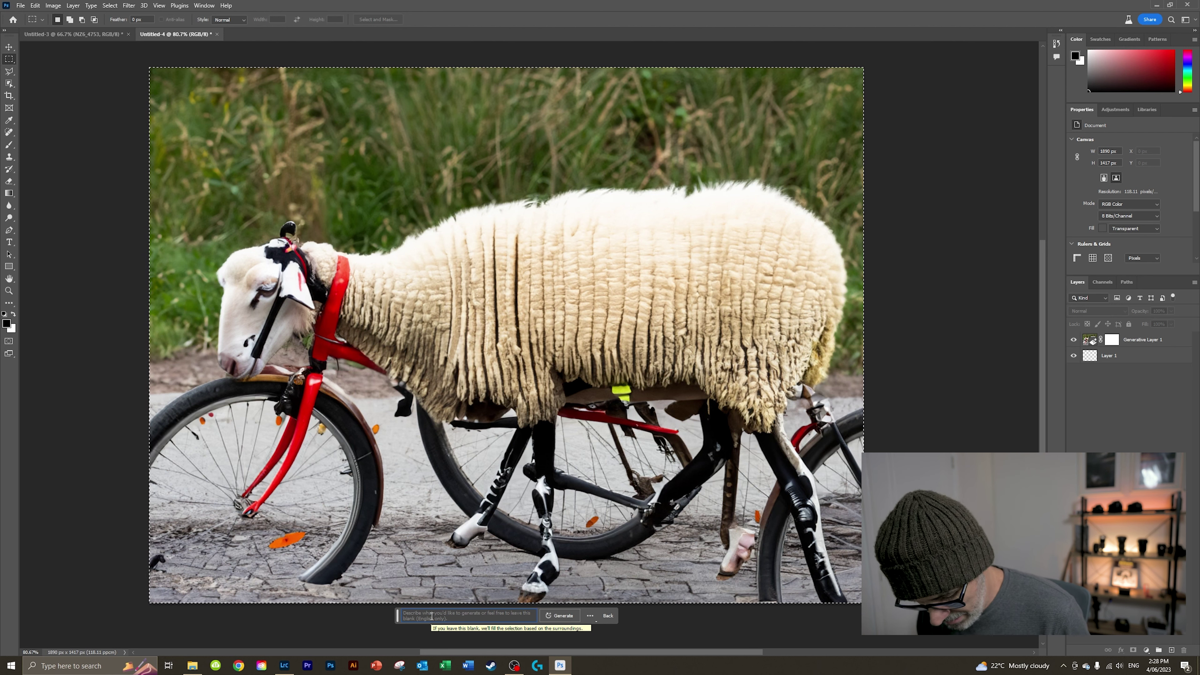
type("f")
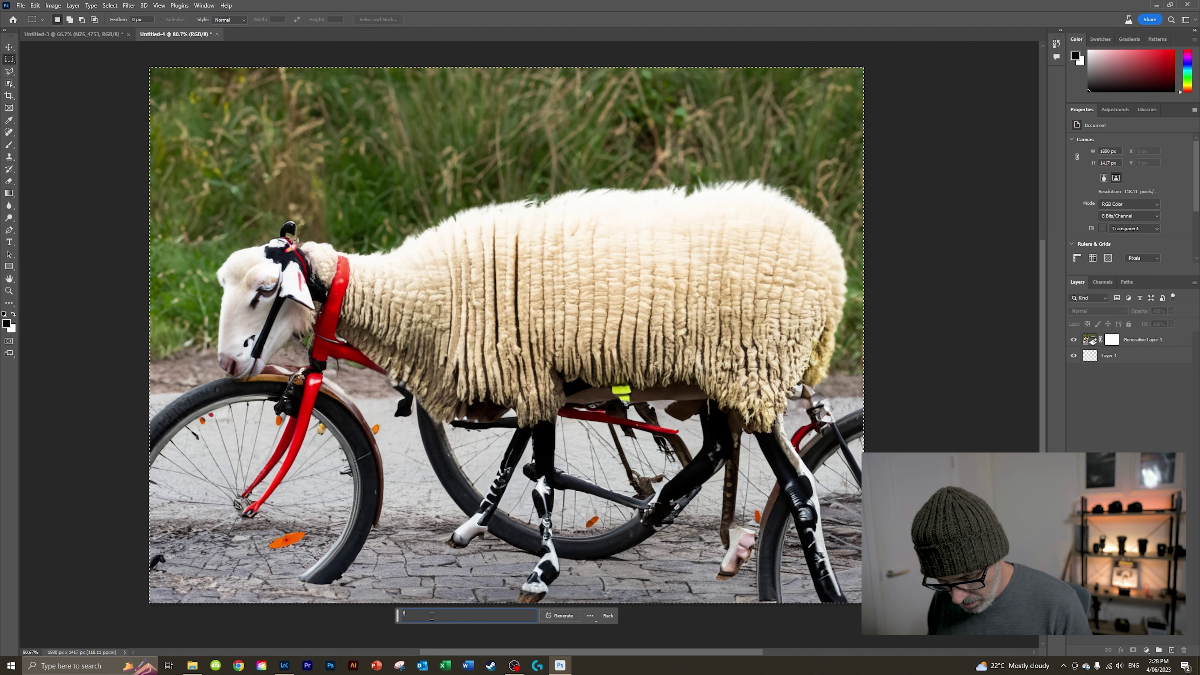
type("uturistic")
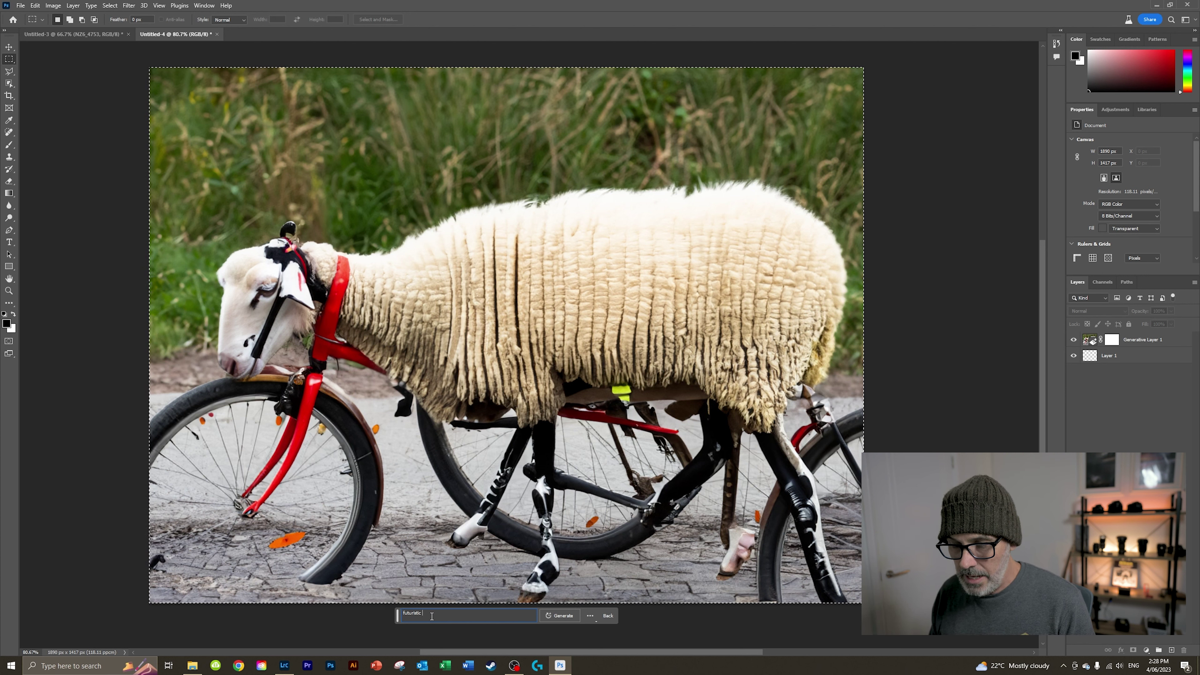
type(" city setting ")
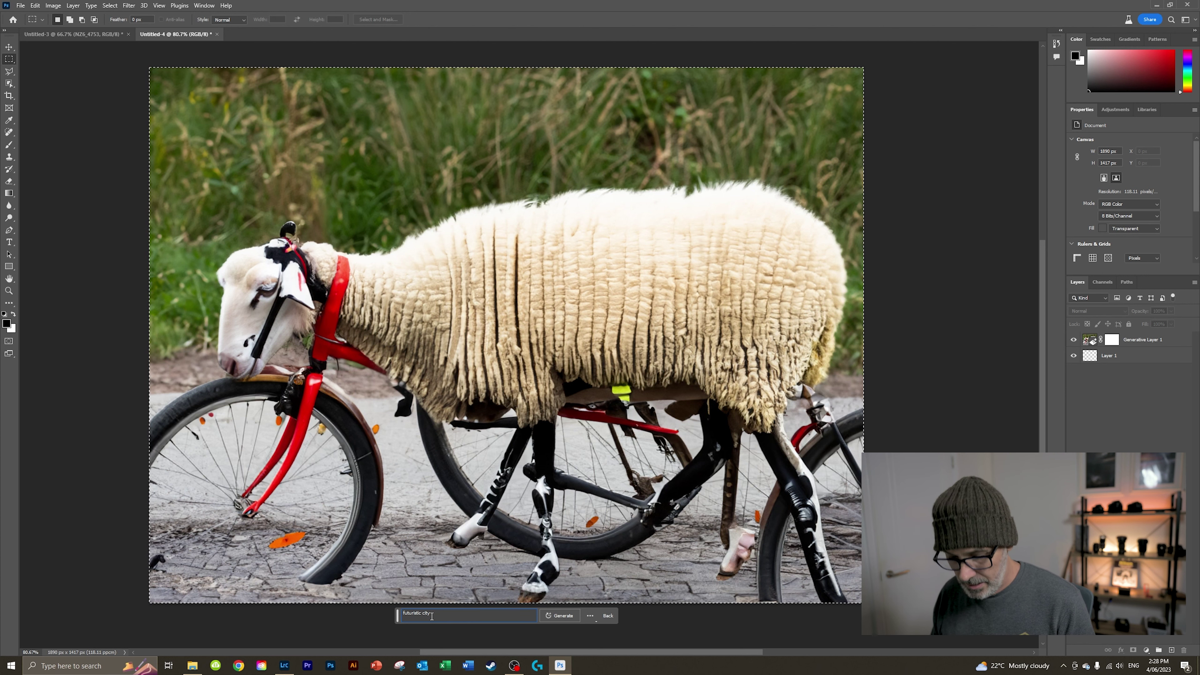
type("invaded by")
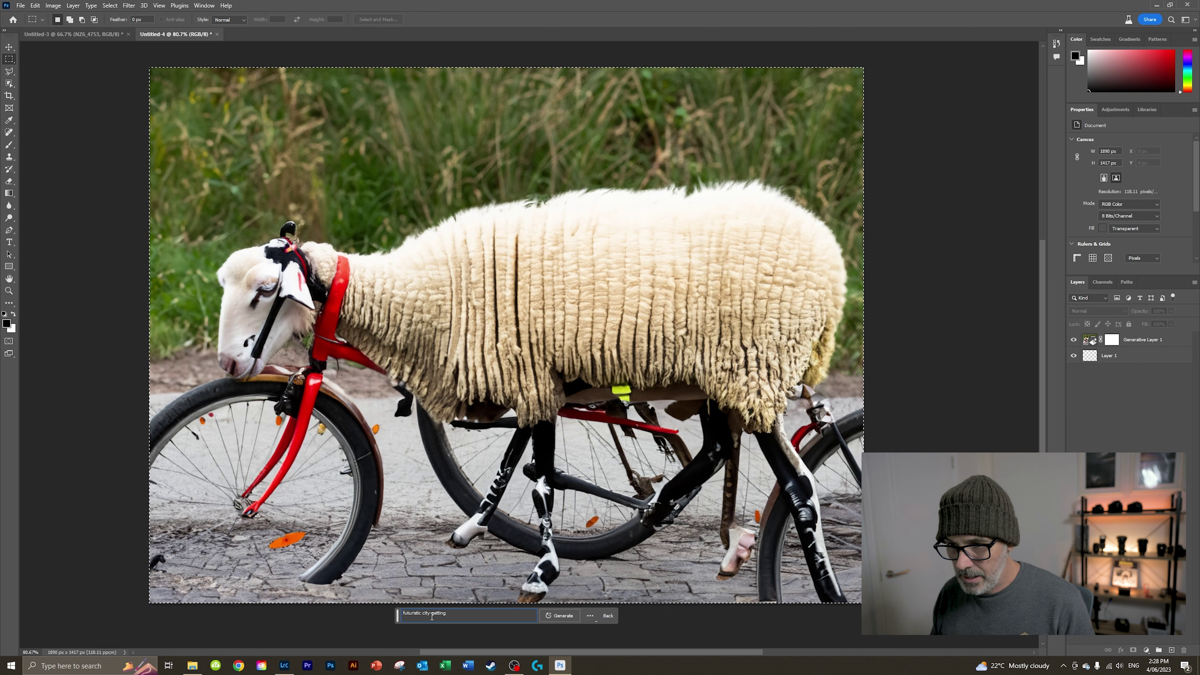
type(" aliens")
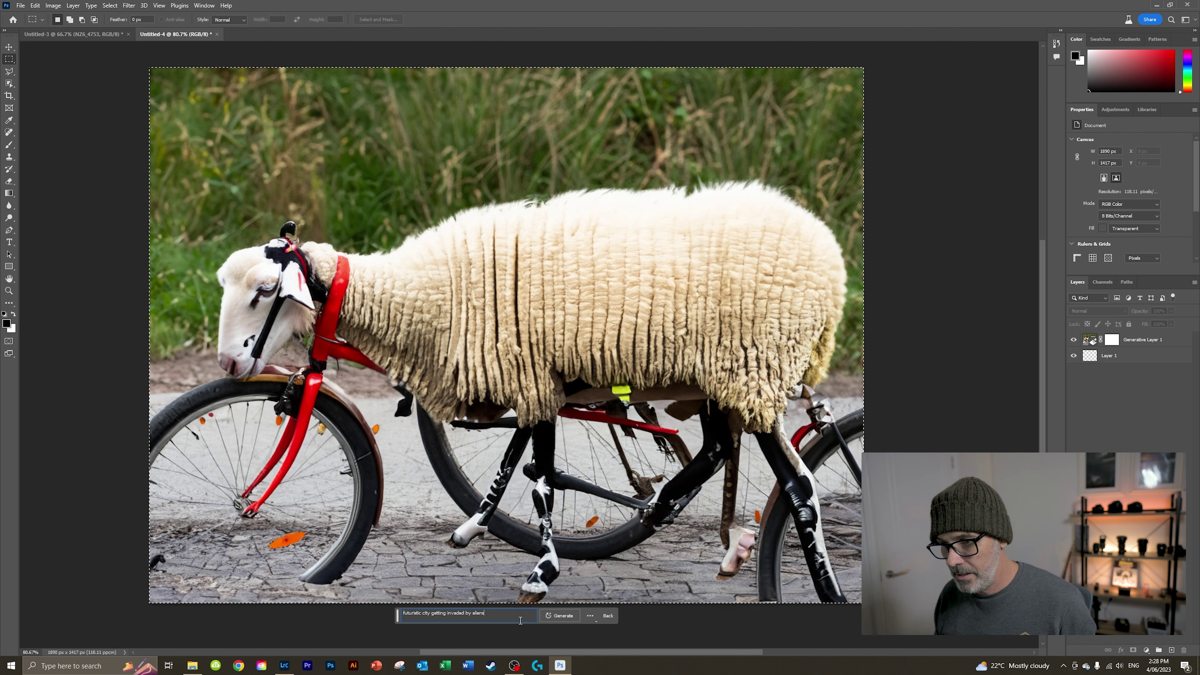
key("Return")
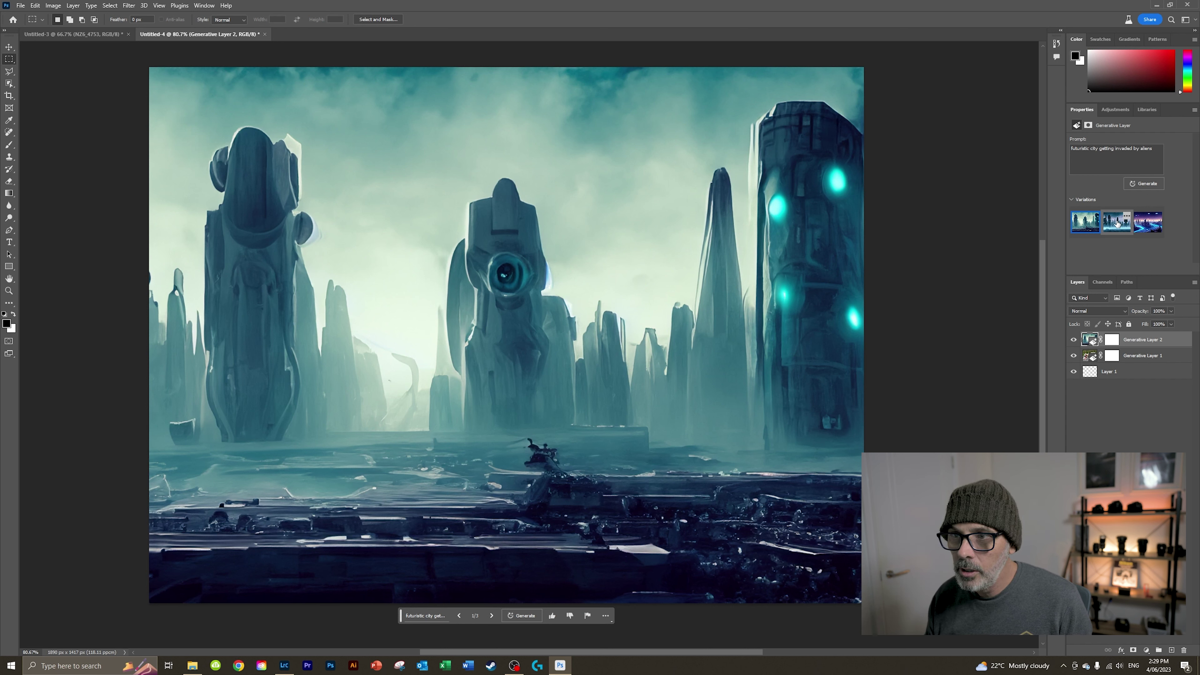
left_click(1117, 224)
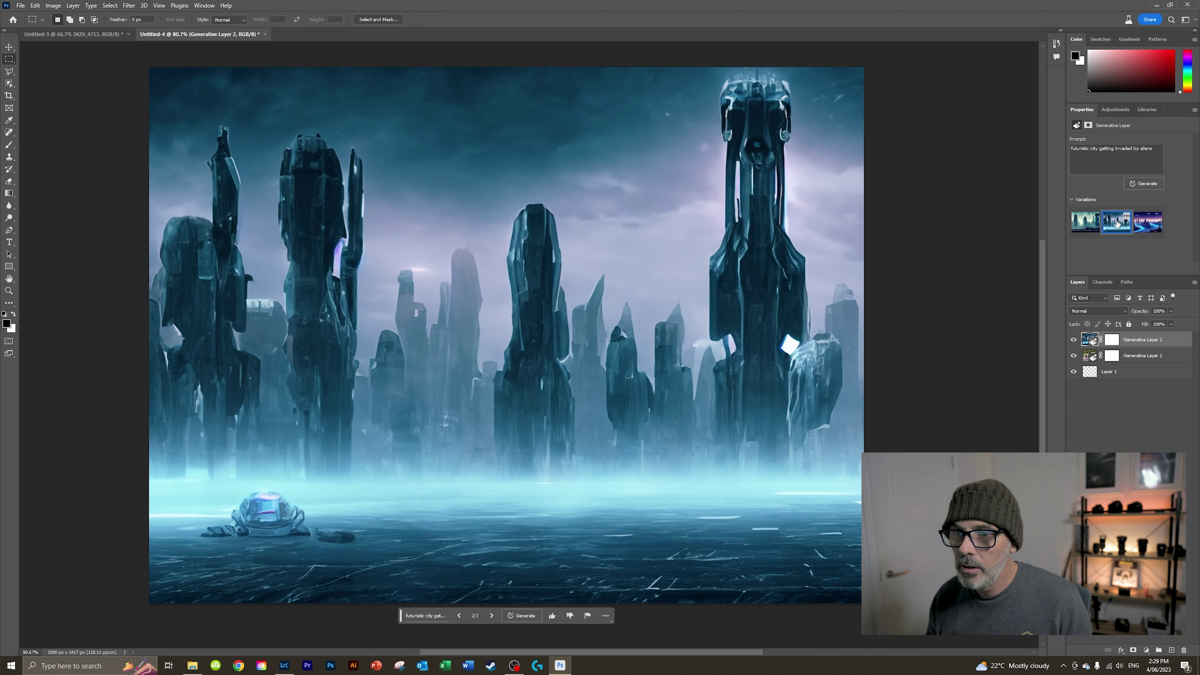
left_click(1154, 224)
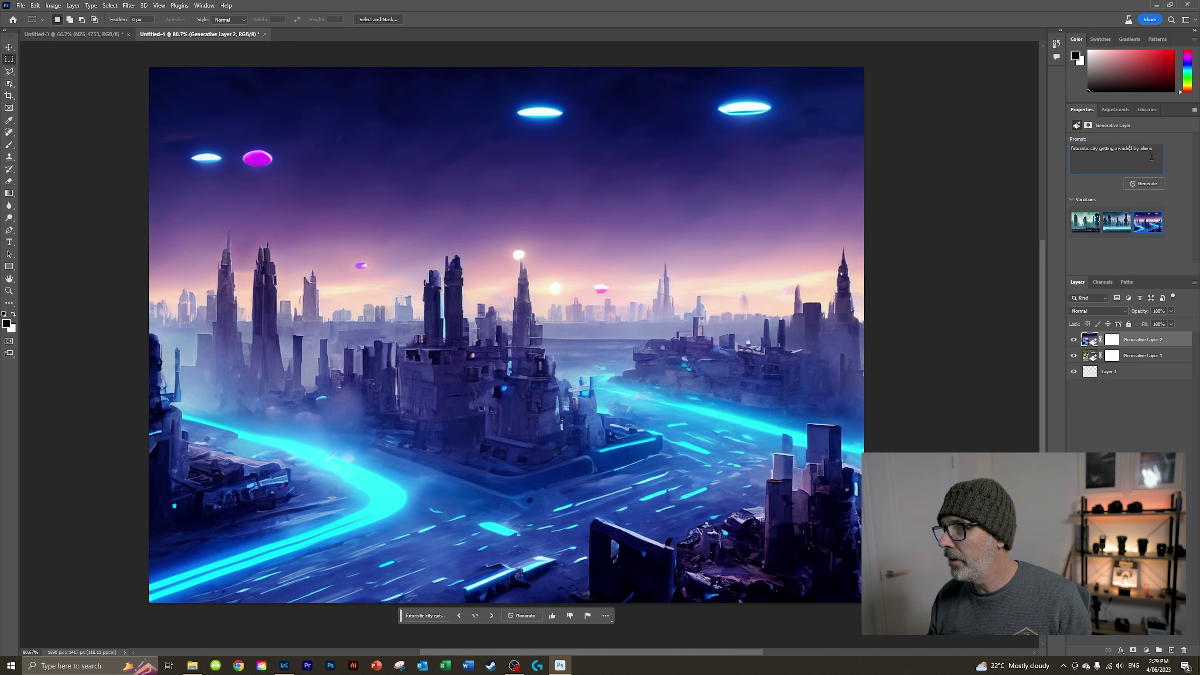
Step: Replace the prompt with 'a person getting rained on by bananas' and generate
left_click_drag(1155, 151, 1053, 145)
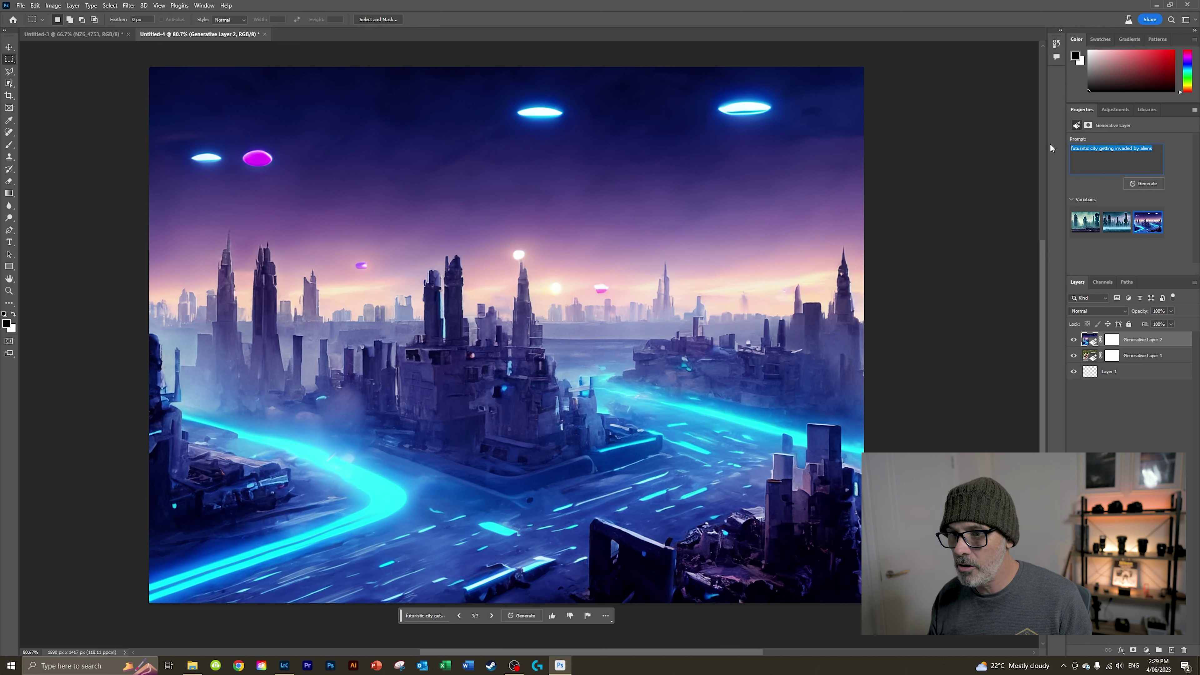
type("a")
key("BackSpace")
key("BackSpace")
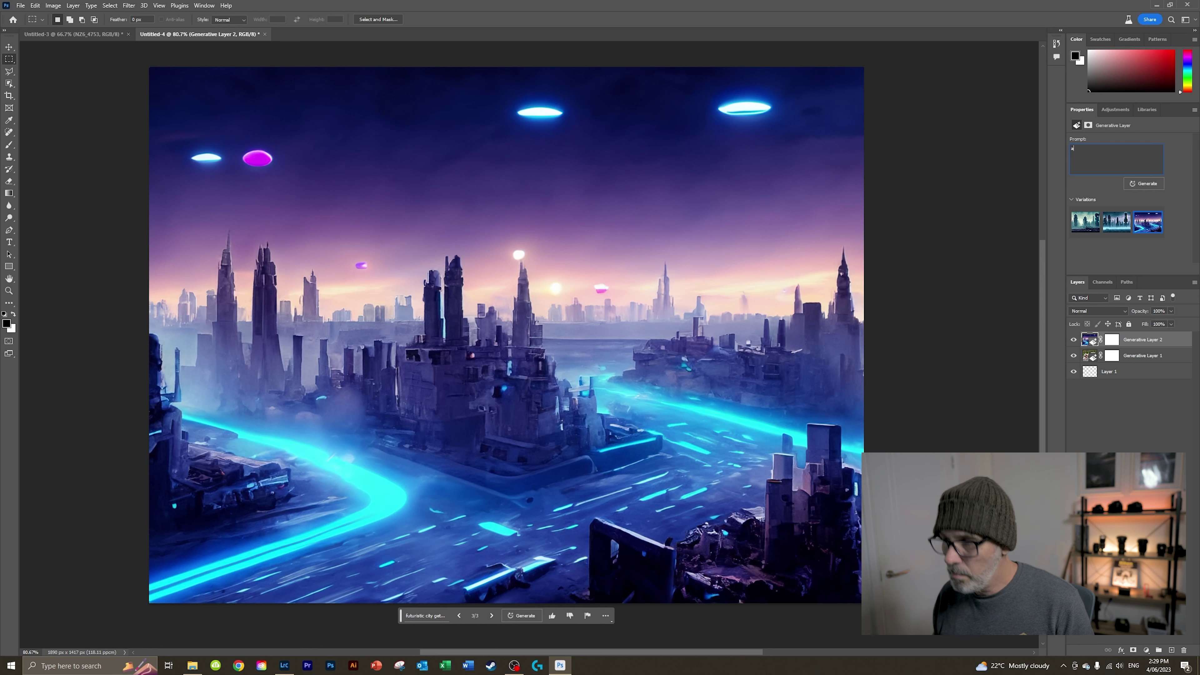
type("a")
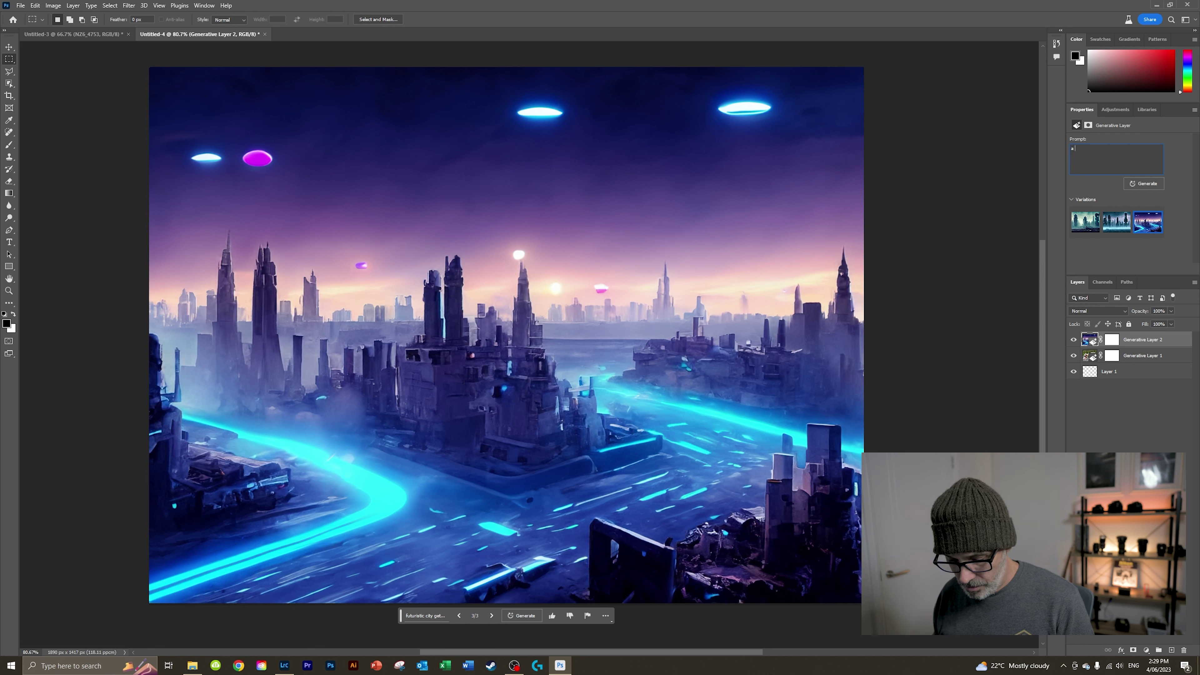
type(" person ")
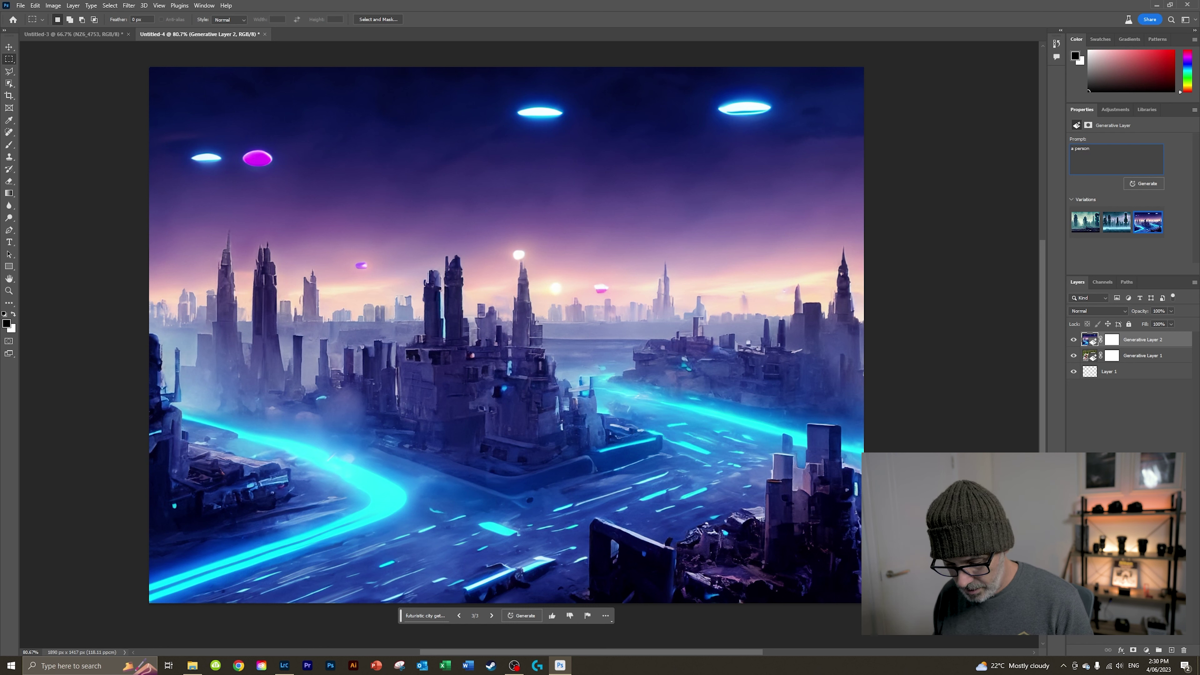
type("getting rained")
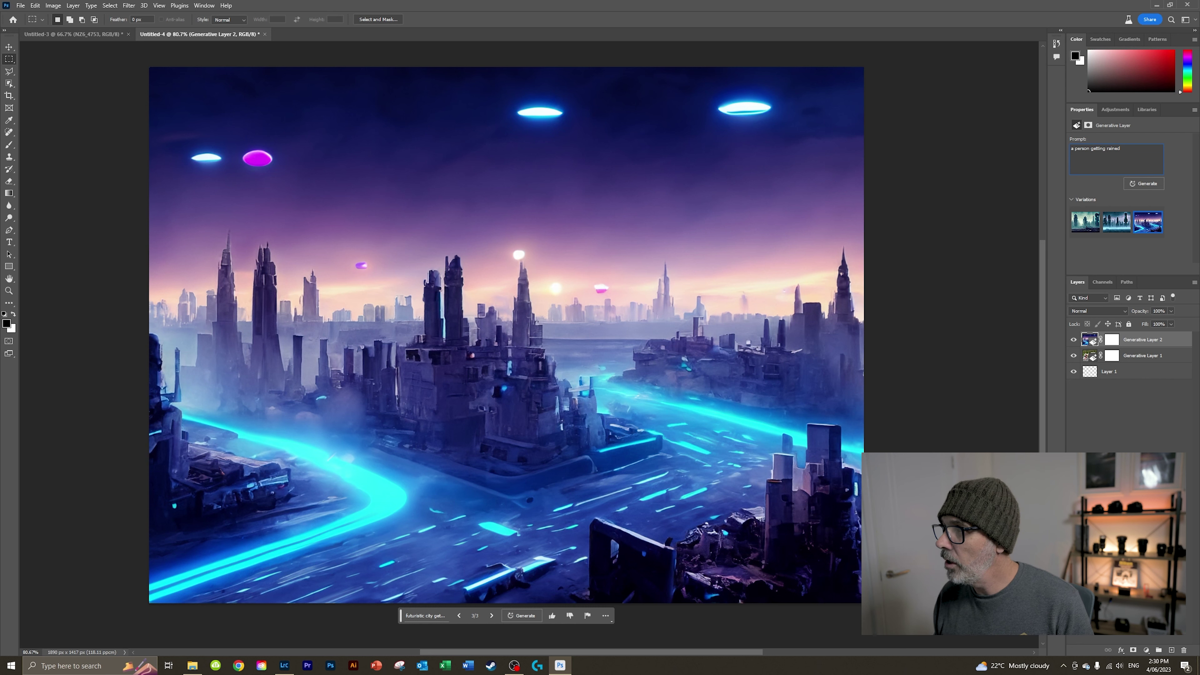
type(" o on by bananas")
key("BackSpace")
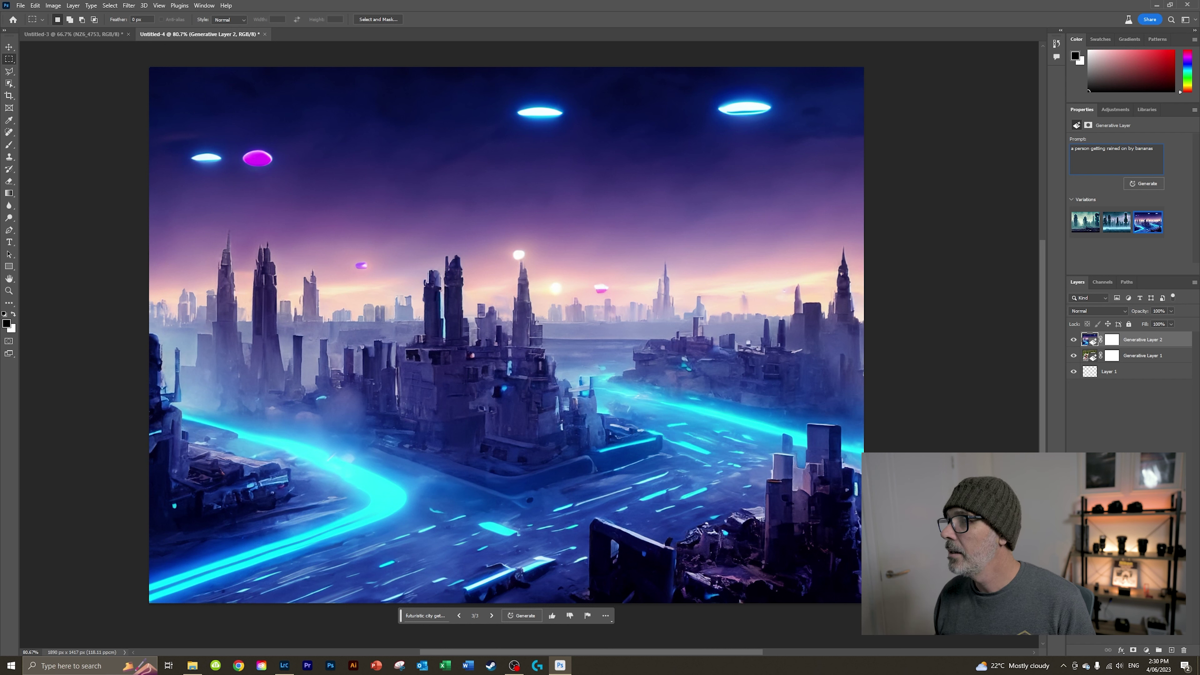
left_click(1147, 184)
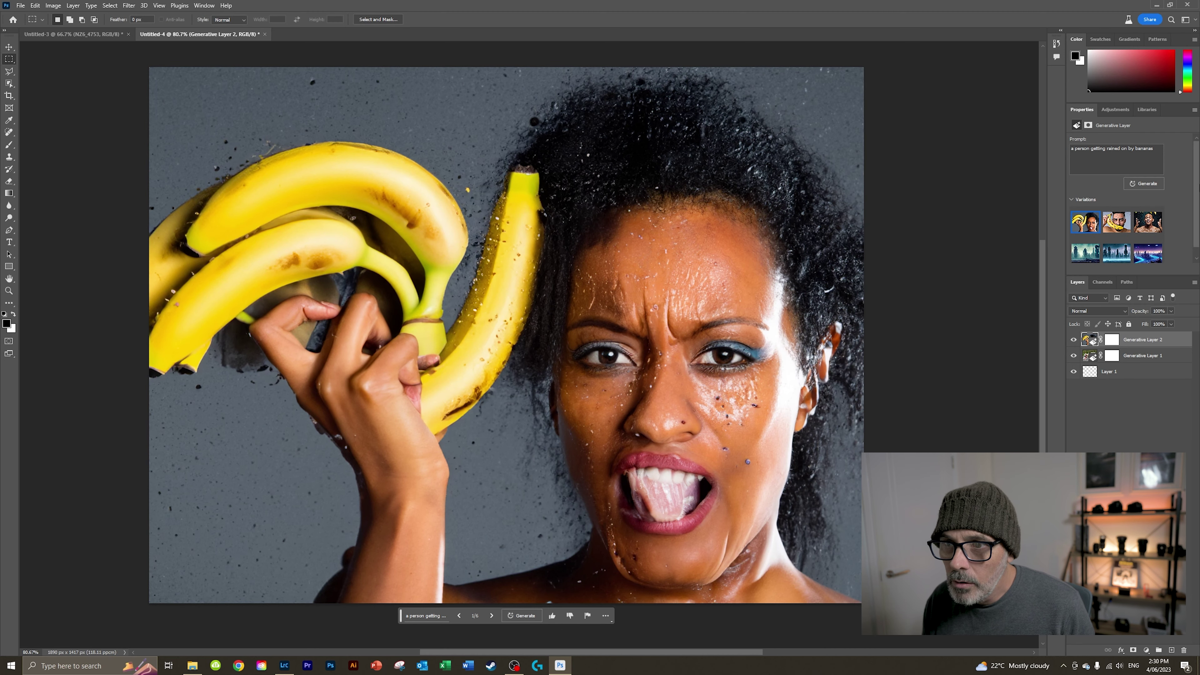
Step: Review the second and third bananas variations, leaving the laughing man displayed
left_click(1124, 223)
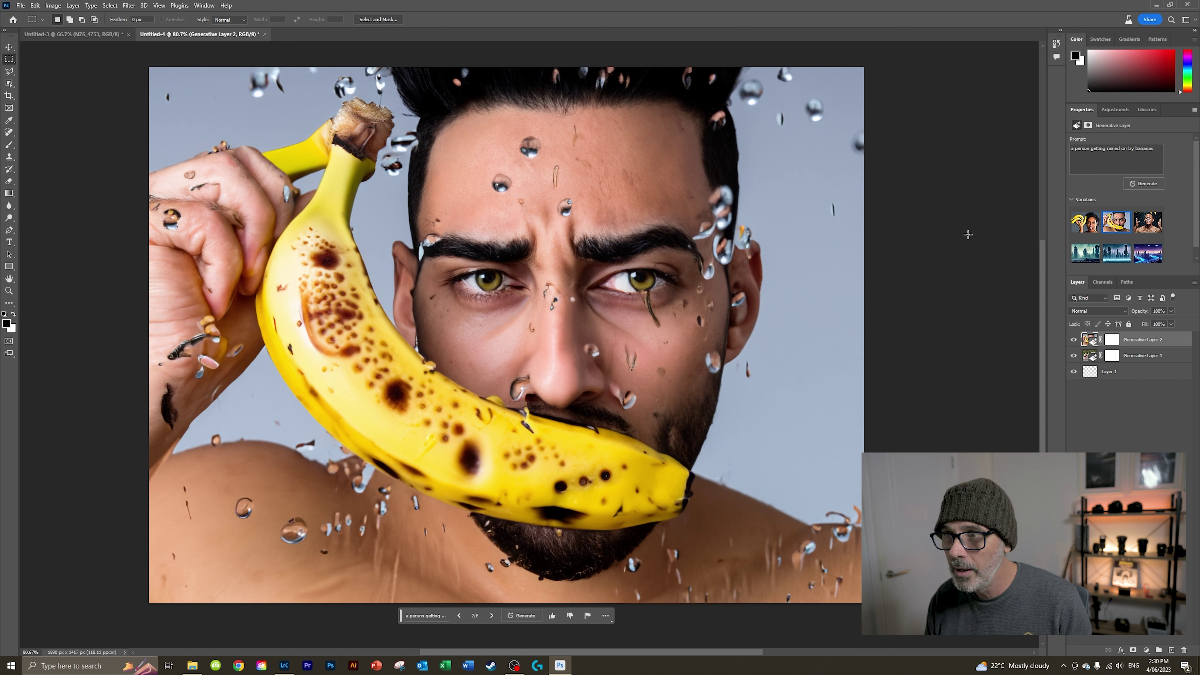
left_click(1147, 226)
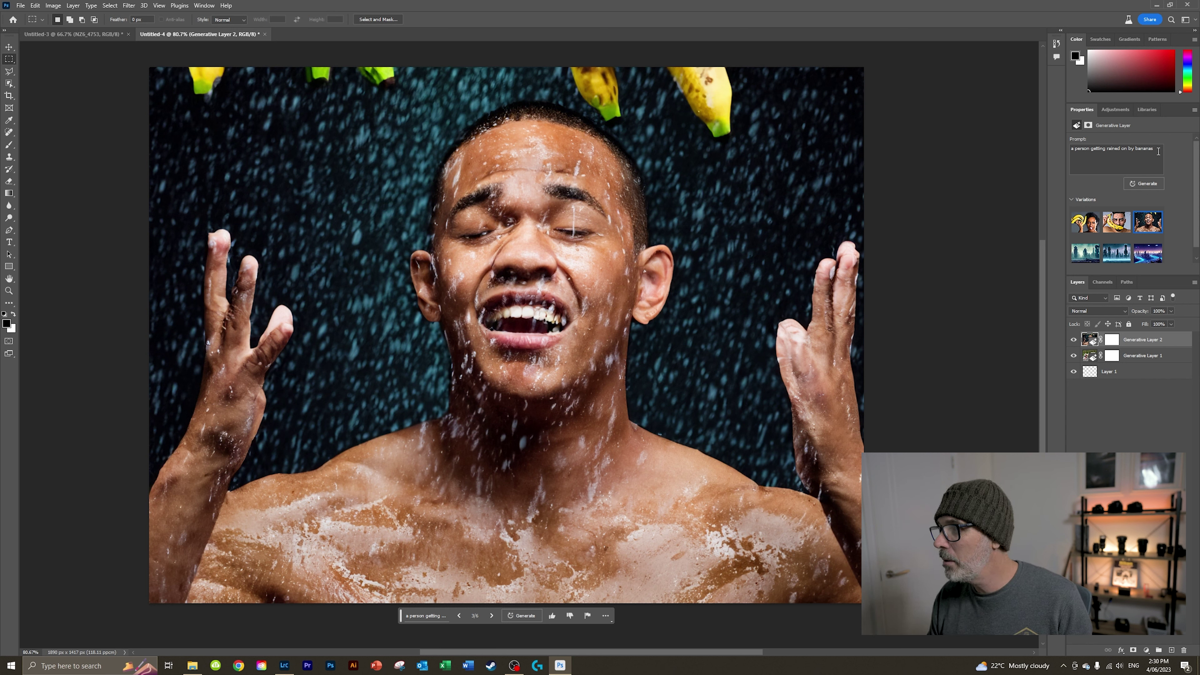
left_click_drag(1159, 152, 1045, 148)
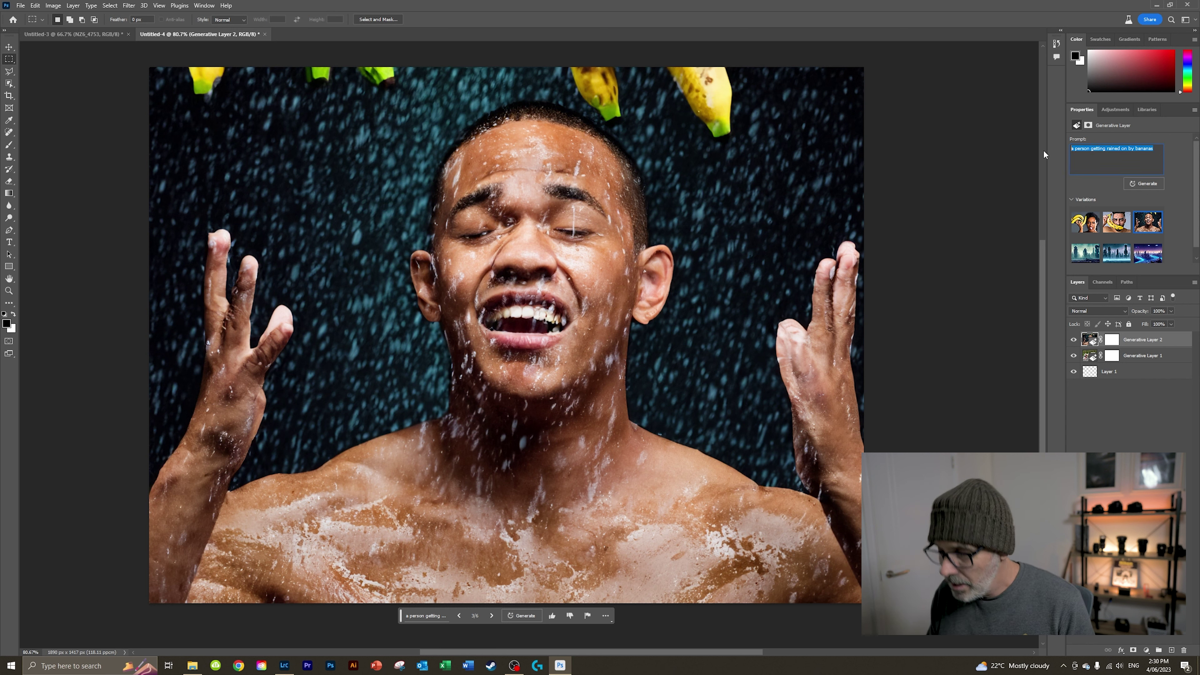
Step: Generate 'a horse driving a car' and review its second and third variations
type("a")
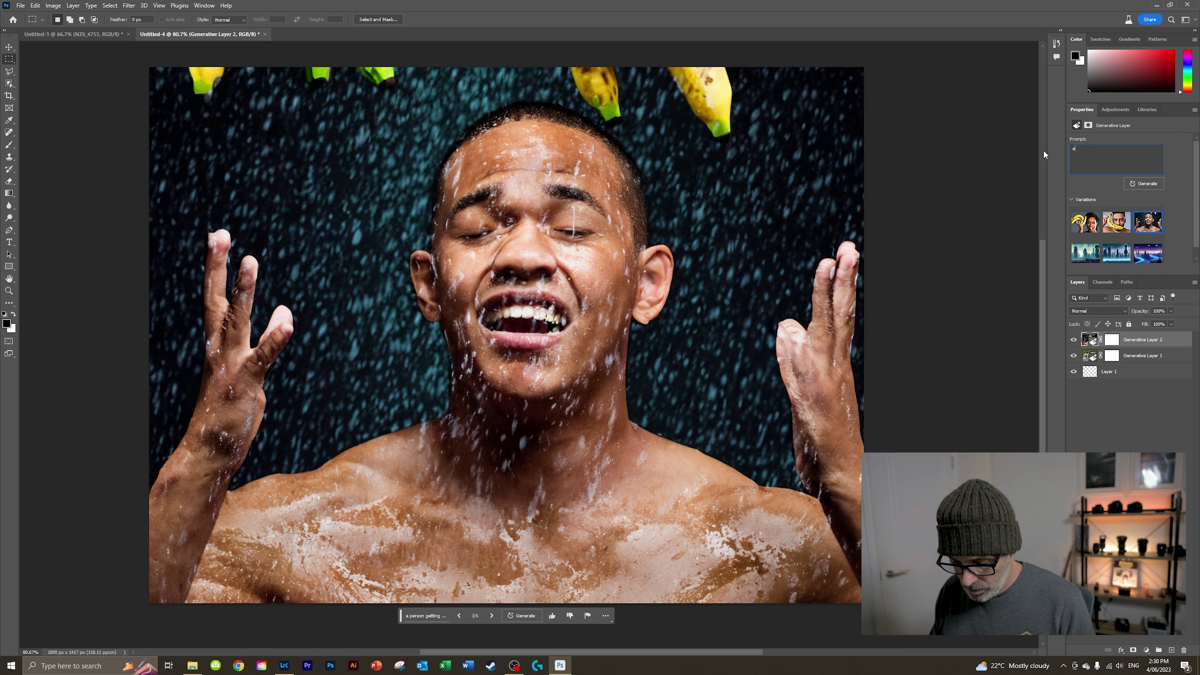
type(" horse")
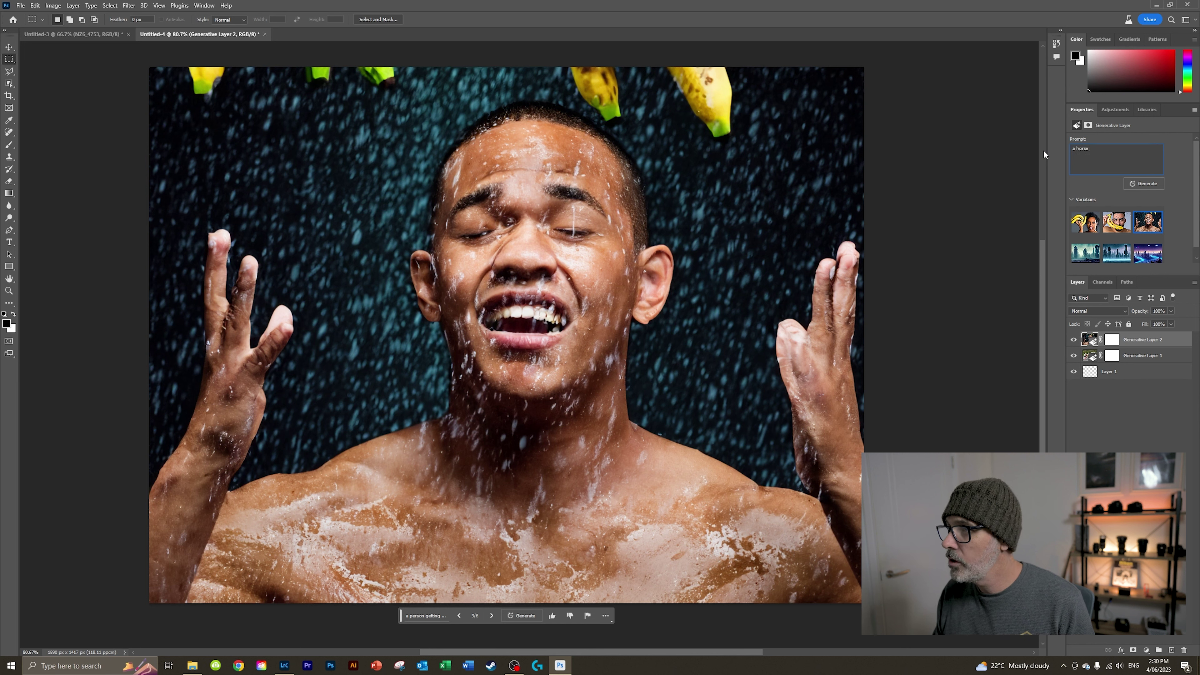
type(" driving a car")
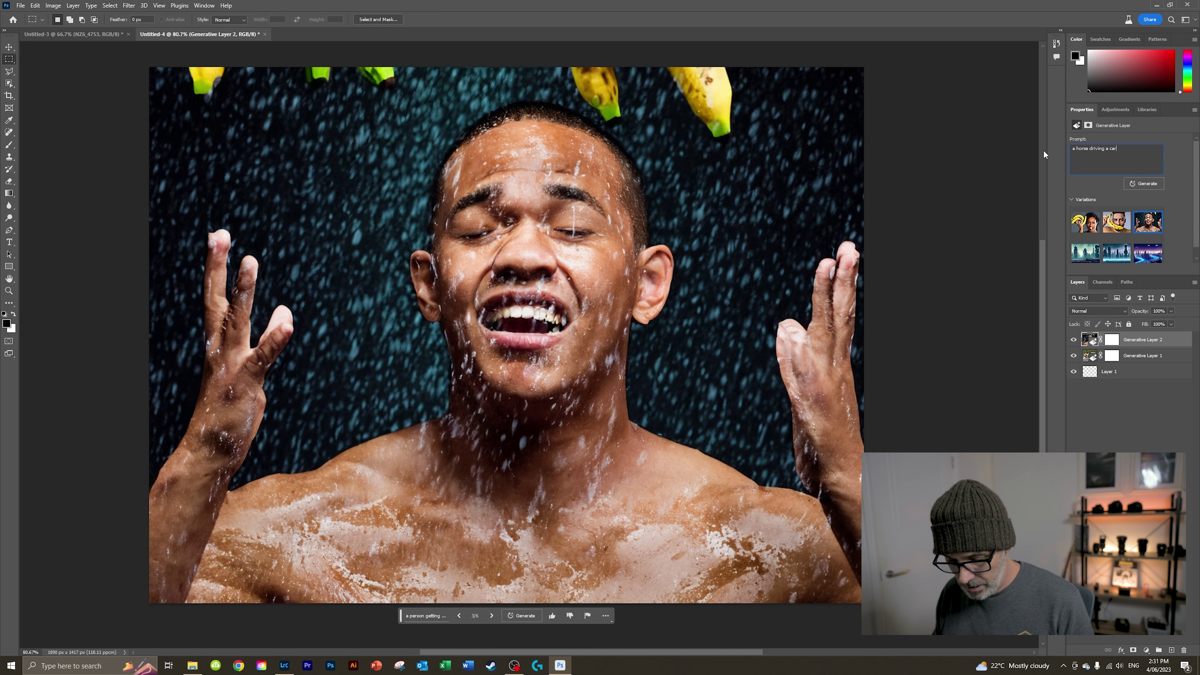
left_click(1141, 180)
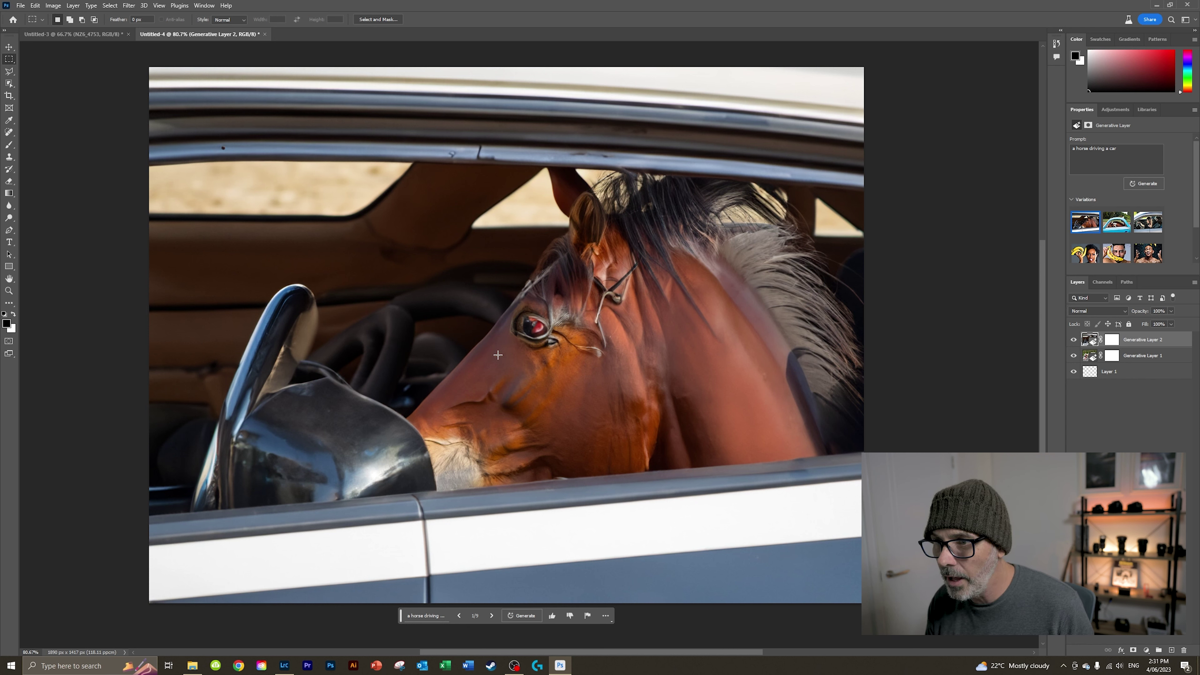
left_click(1114, 222)
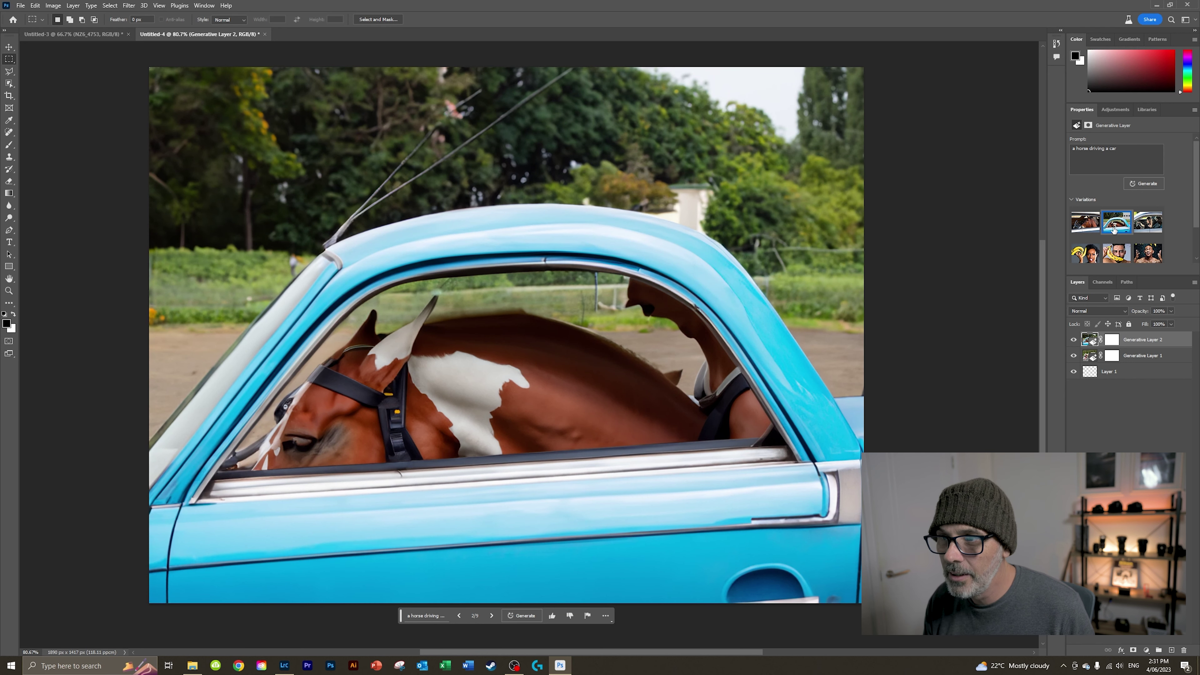
left_click(1144, 227)
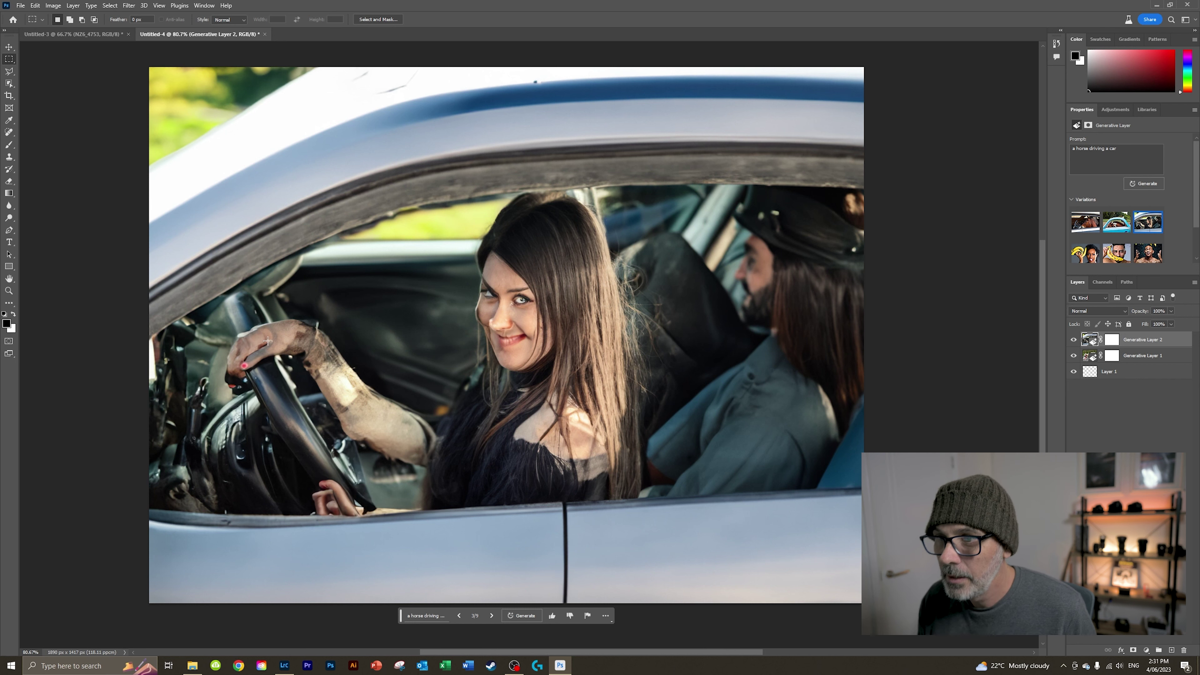
Step: Replace the prompt with 'a puppy baking a cake' and generate
left_click_drag(1118, 149, 1065, 149)
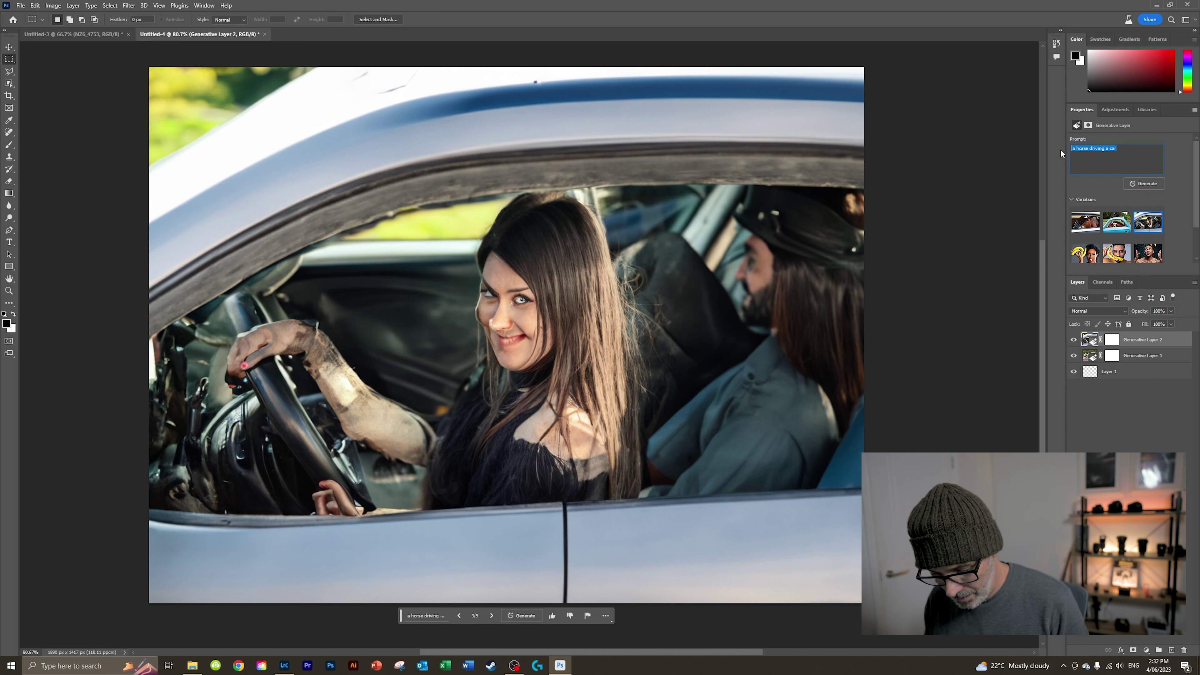
type("a pu")
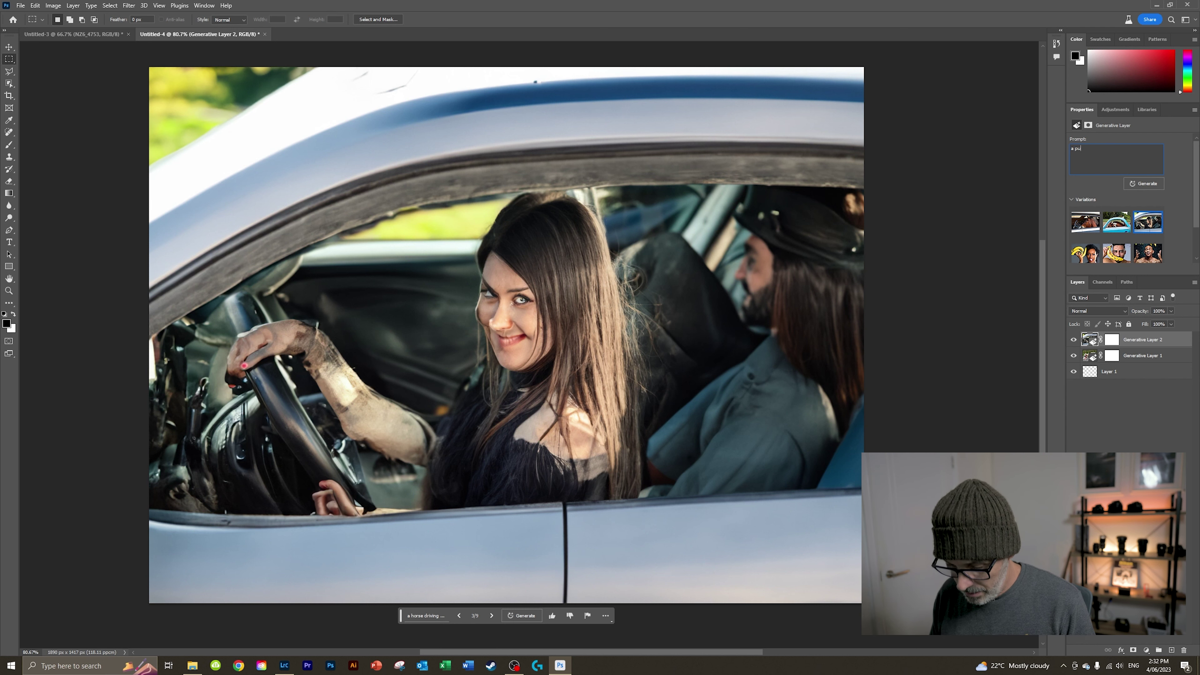
type("ppy ")
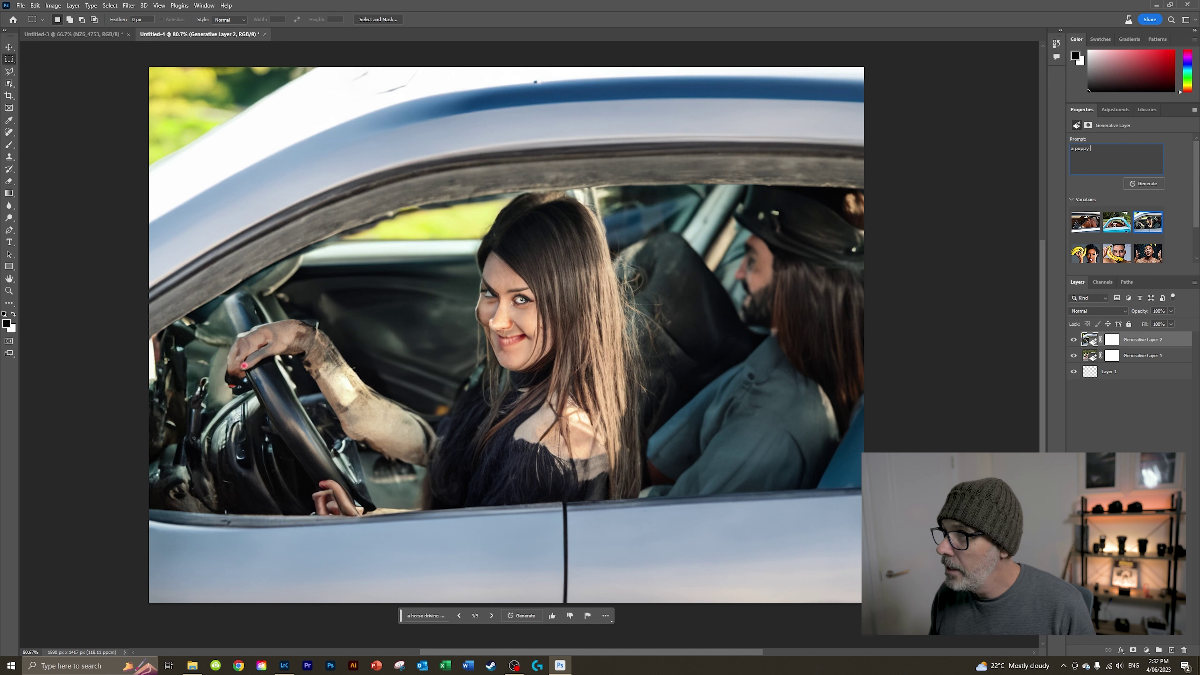
type("baking ")
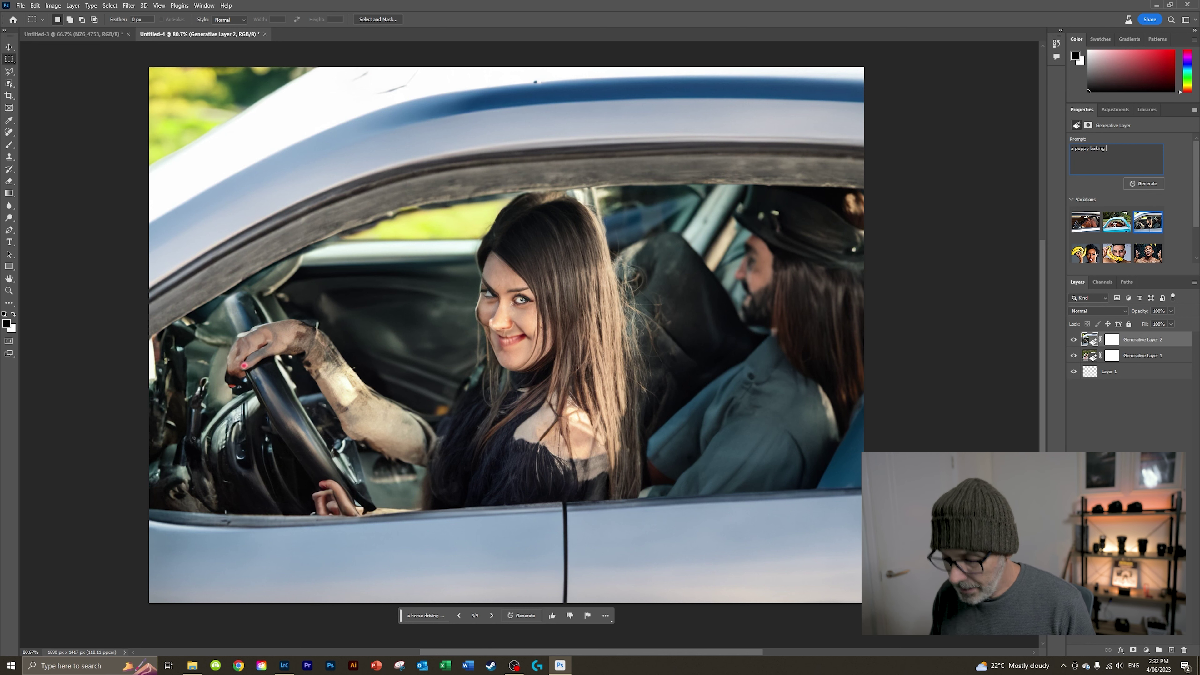
type("a cake")
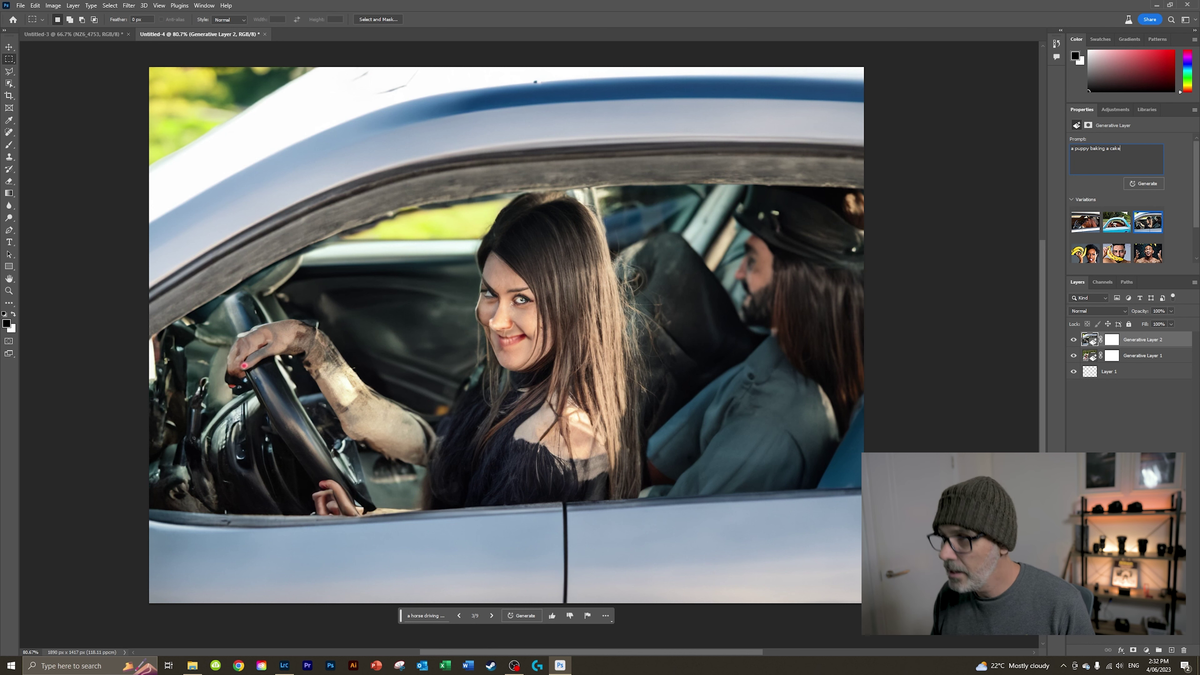
left_click(1140, 185)
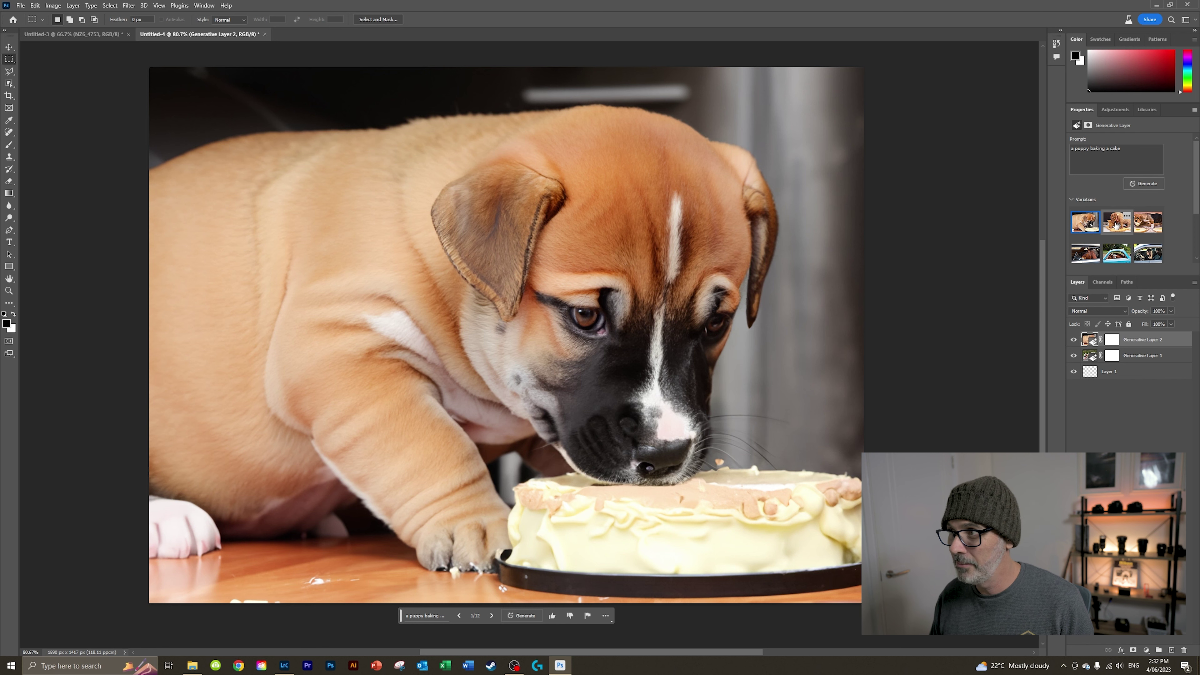
Step: Compare the second and third puppy variations, then return to the first cream-cake puppy
left_click(1117, 226)
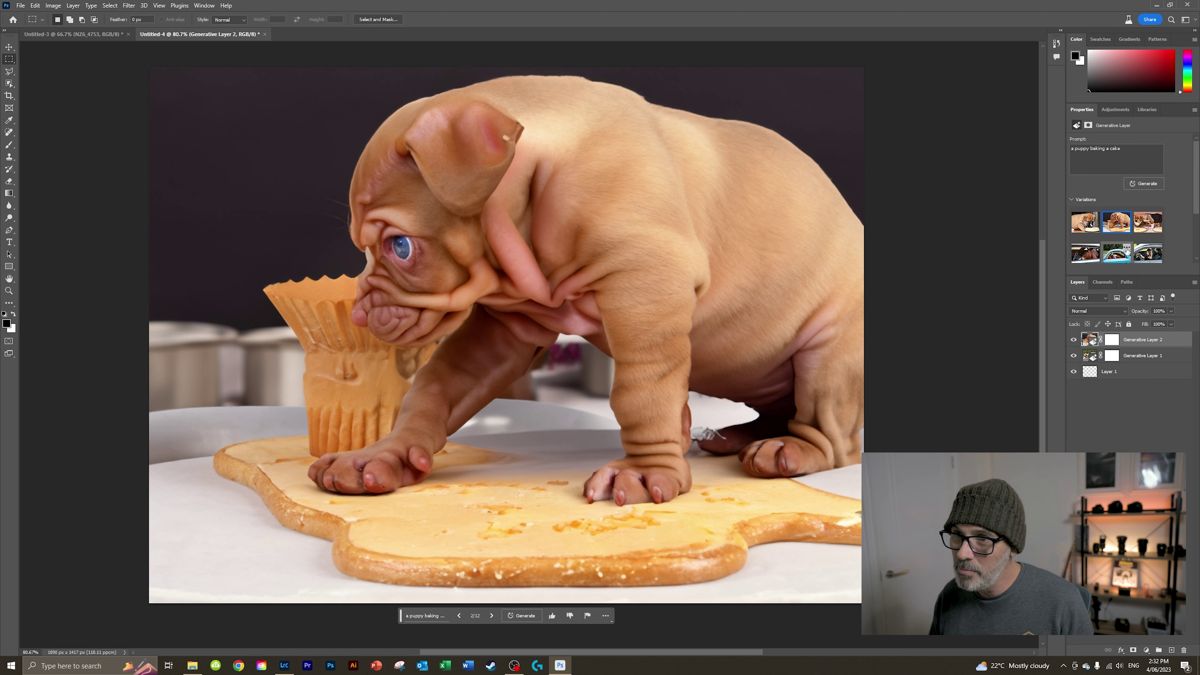
left_click(1147, 229)
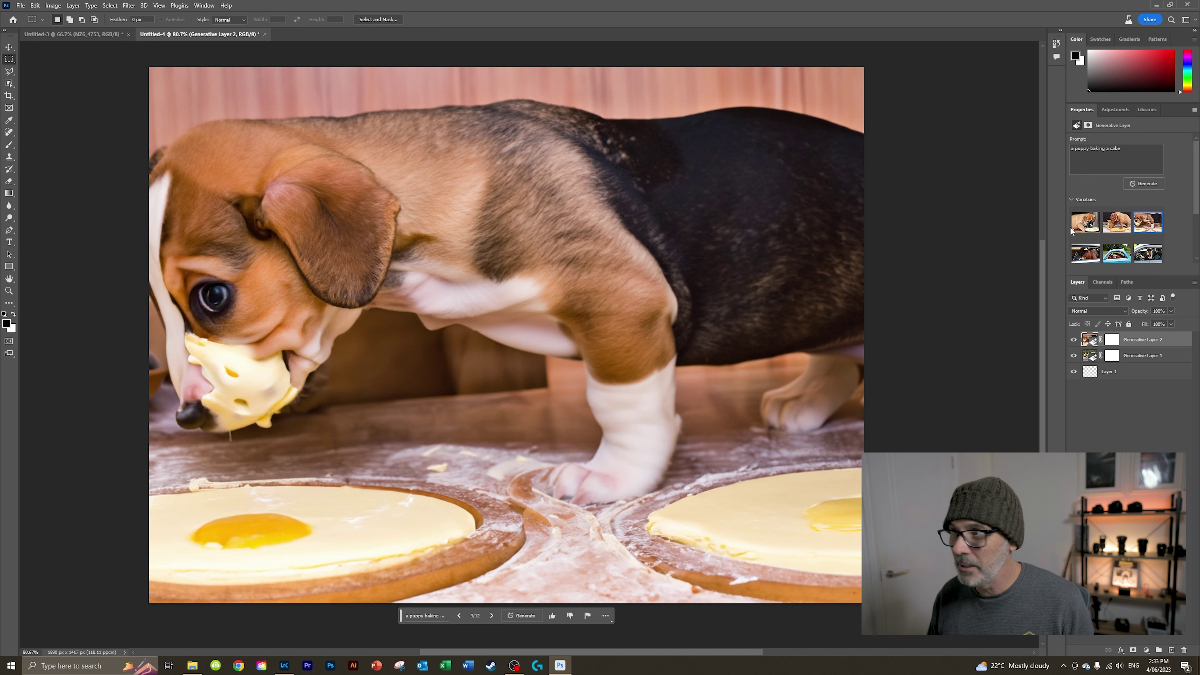
left_click(1086, 222)
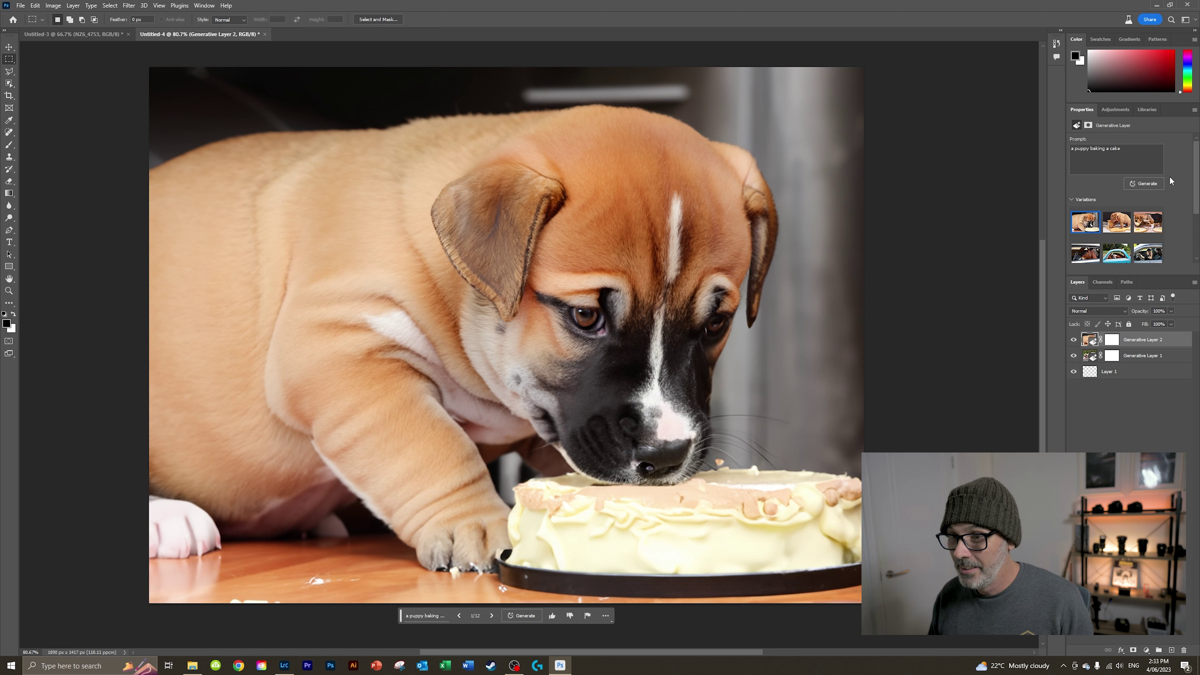
triple_click(1116, 156)
Step: Generate images from a raining fruit and vegetables prompt
type("rain")
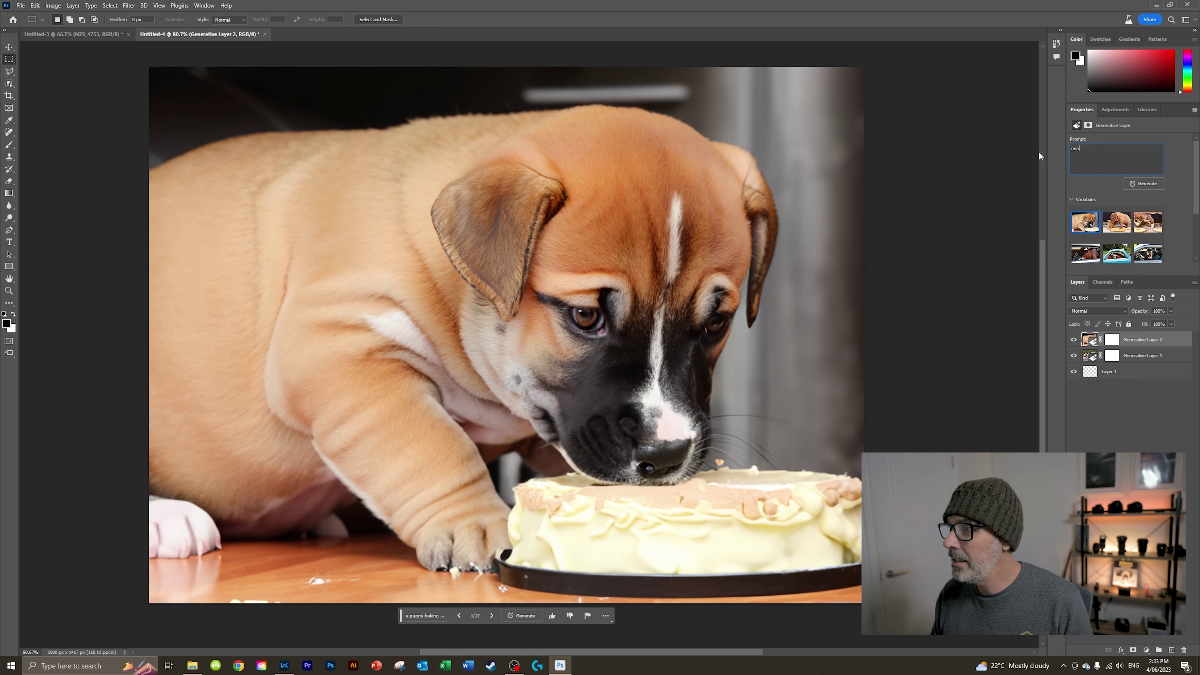
type("ing r")
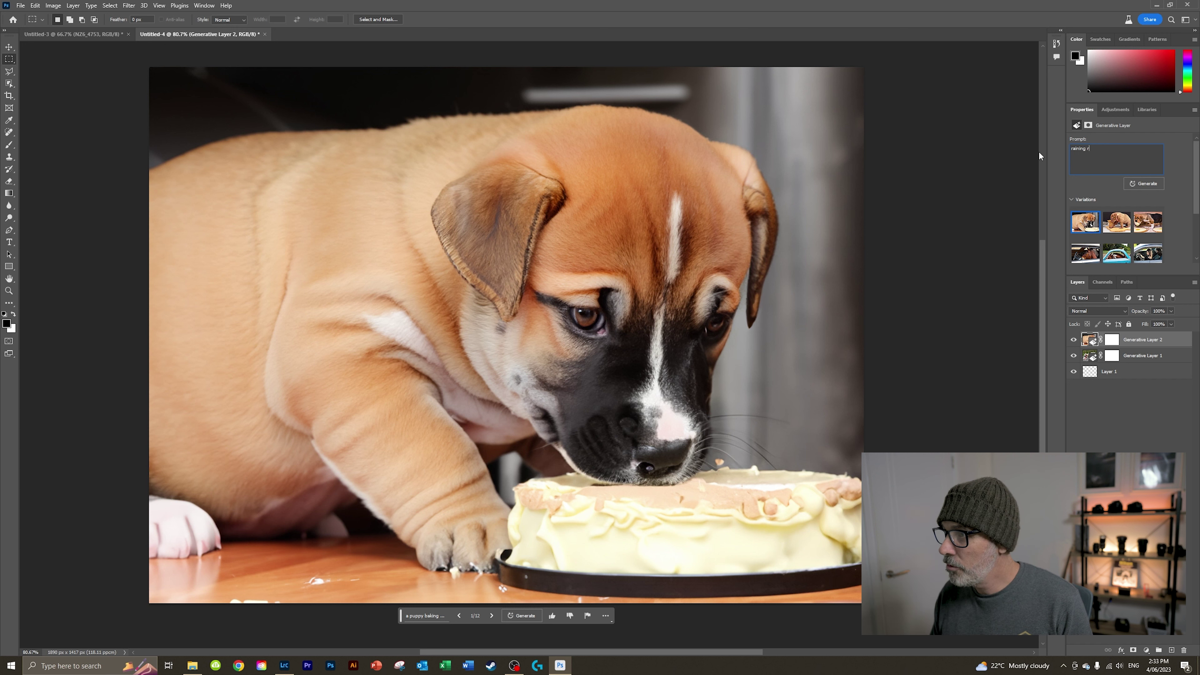
type("ruit and vegetab")
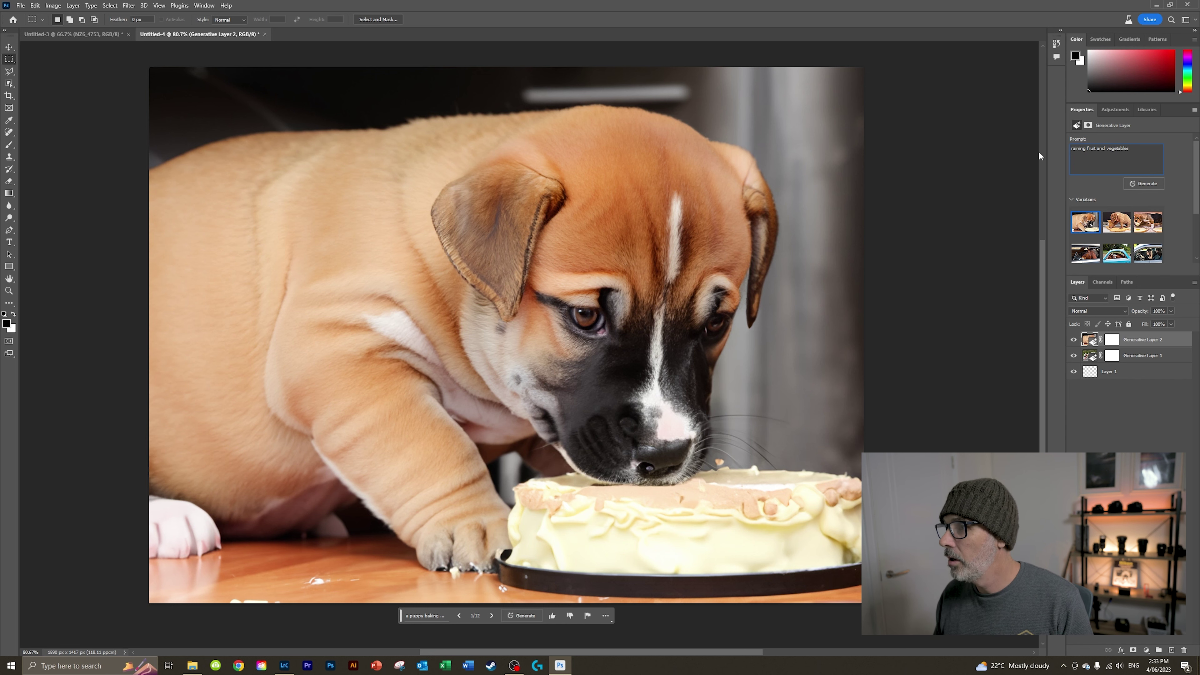
type("les")
left_click(1134, 184)
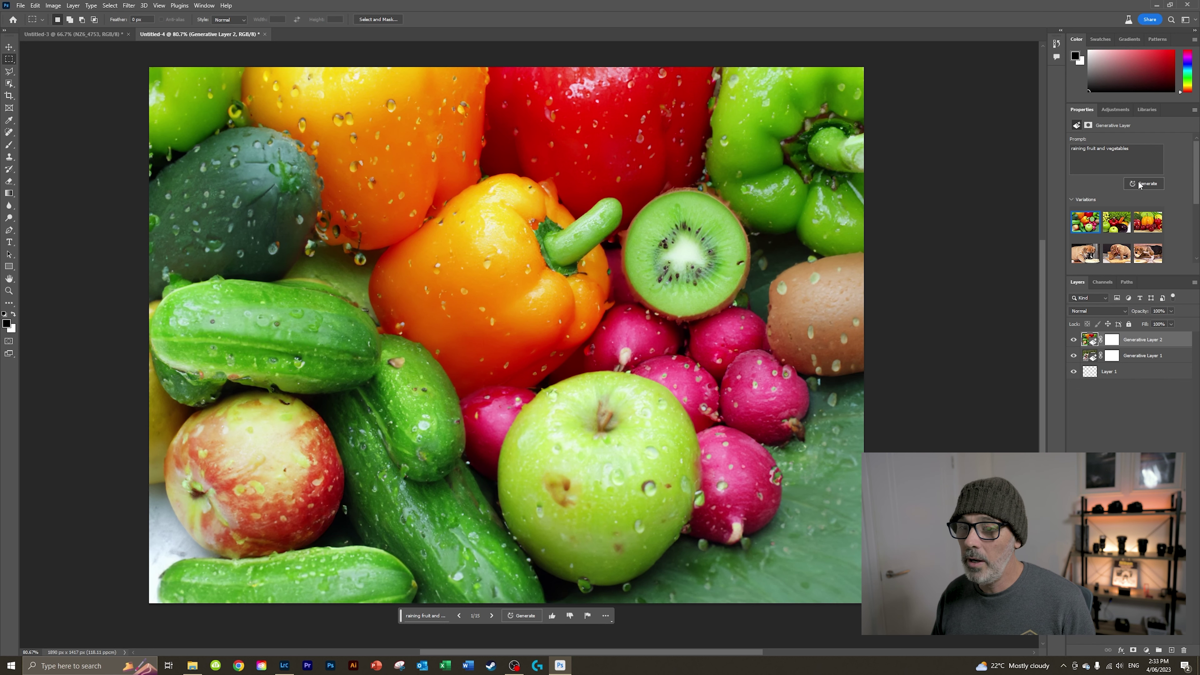
Step: Cycle through the produce variations and settle on the first, with peppers, kiwi and cucumbers
left_click(1111, 230)
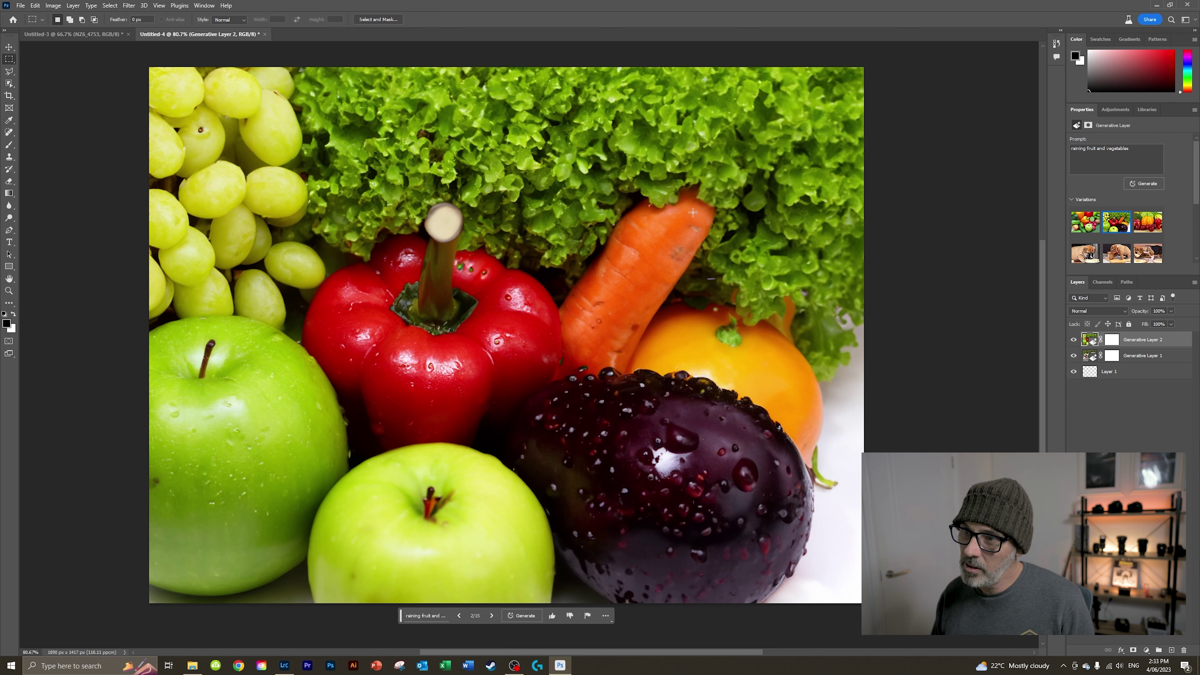
left_click(1144, 222)
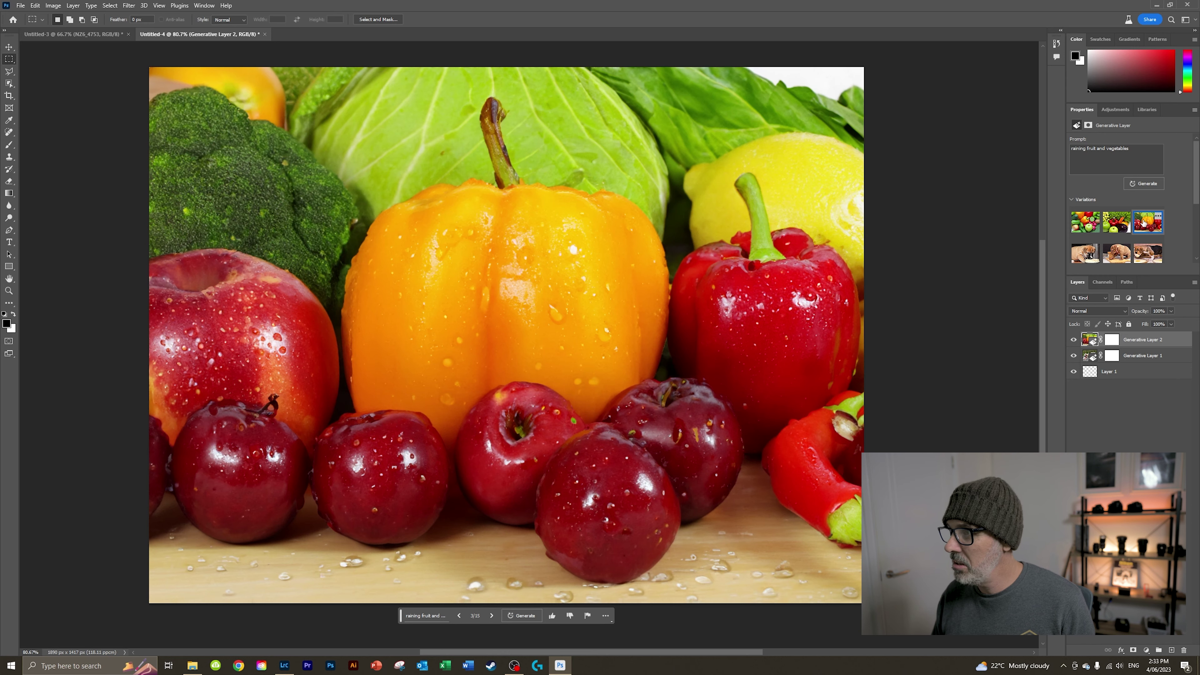
left_click(1084, 222)
left_click(1118, 227)
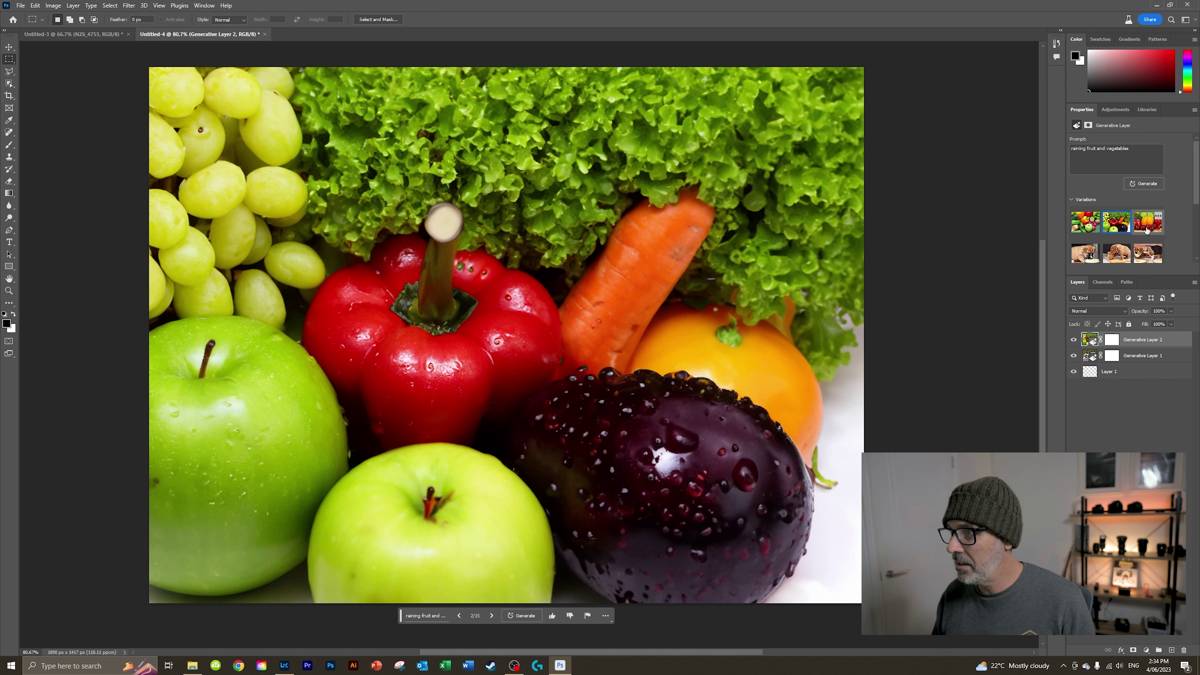
left_click(1149, 228)
left_click(1084, 223)
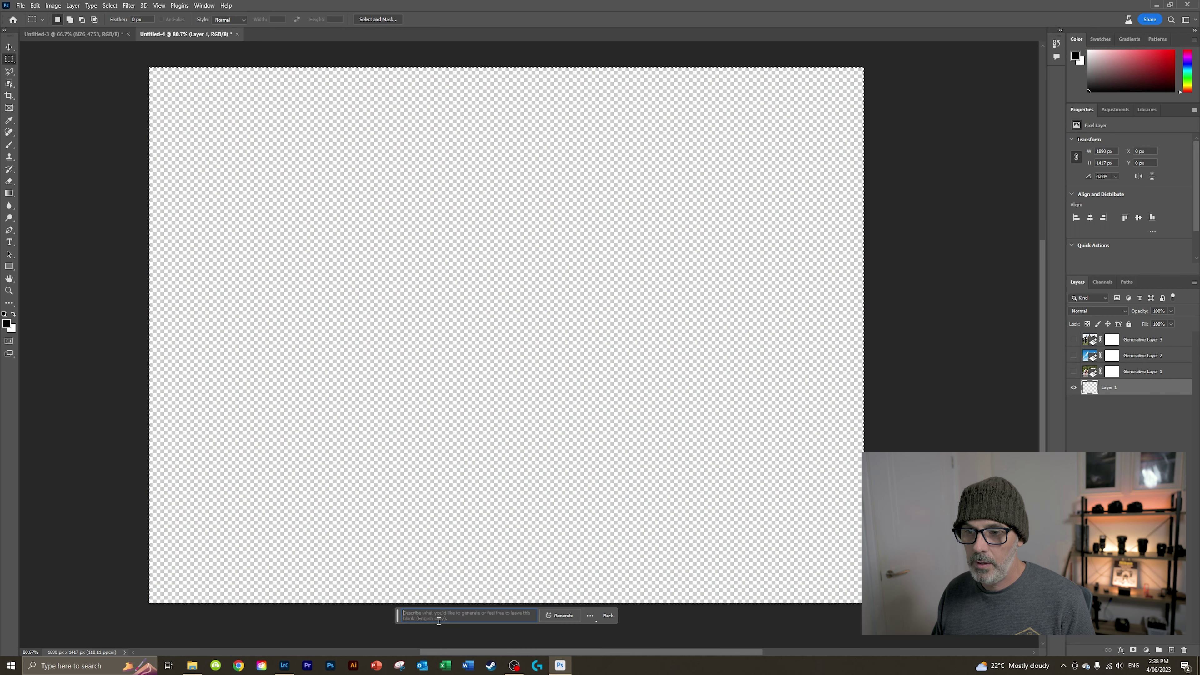
Step: Generate 'a wizard casting a lightning balt from the top of a tower' as a new layer
type("a wizard")
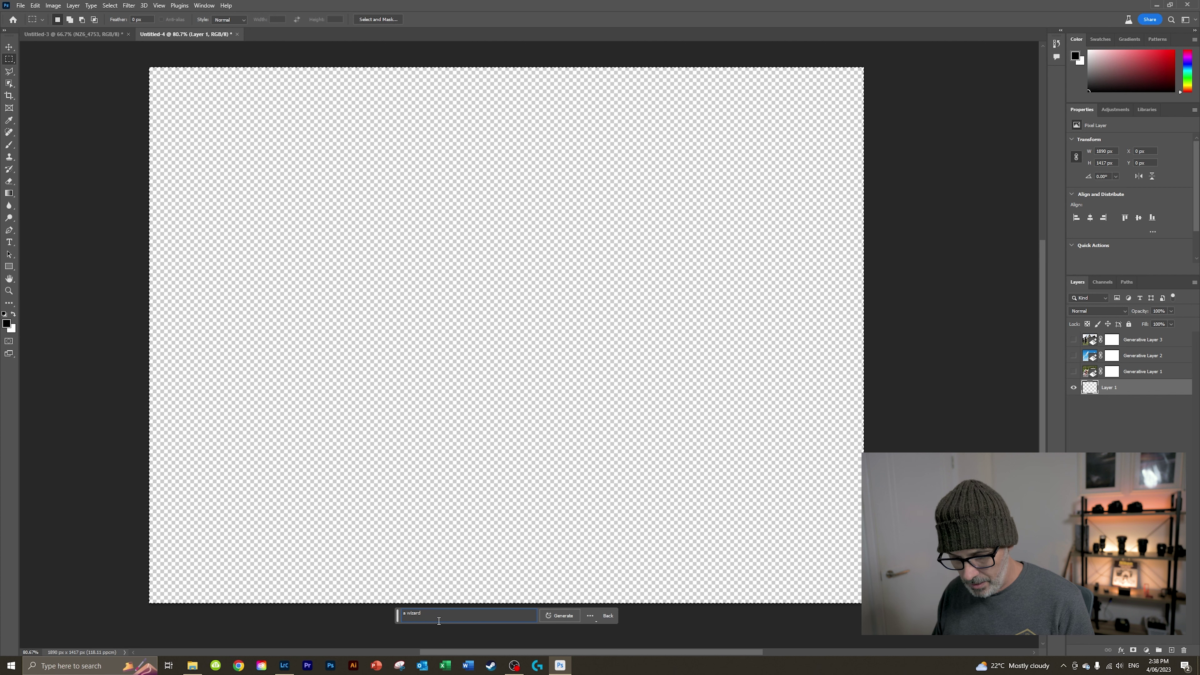
type(" castin")
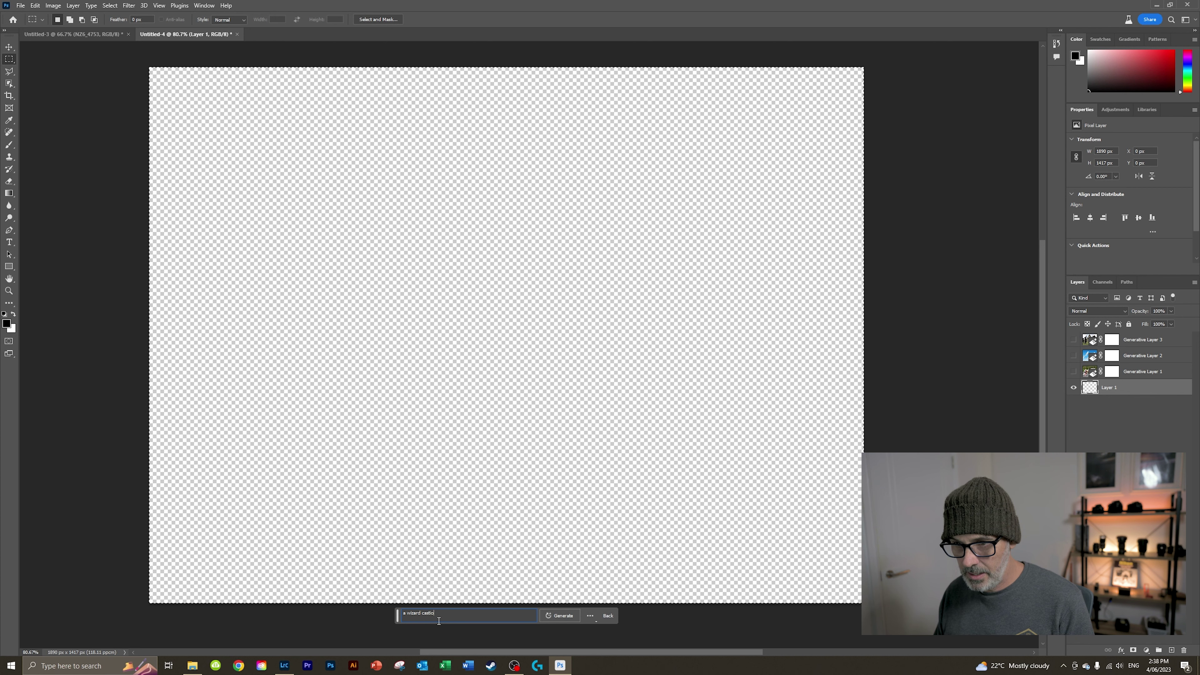
type("g a ")
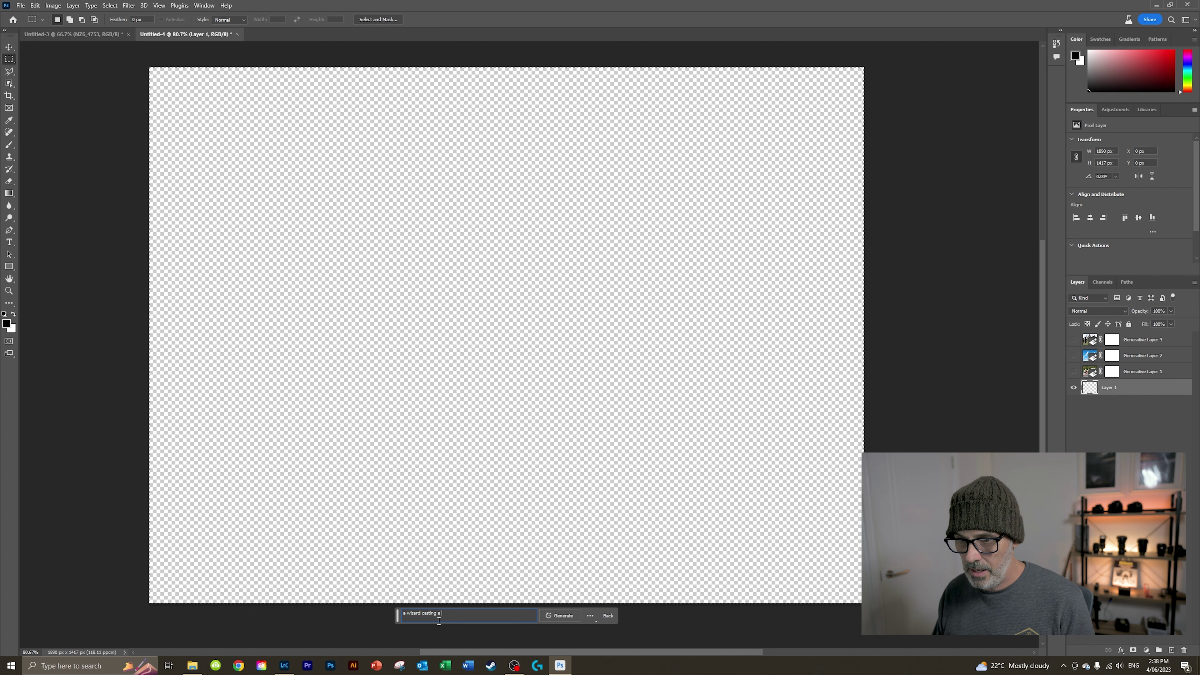
type("lightning ")
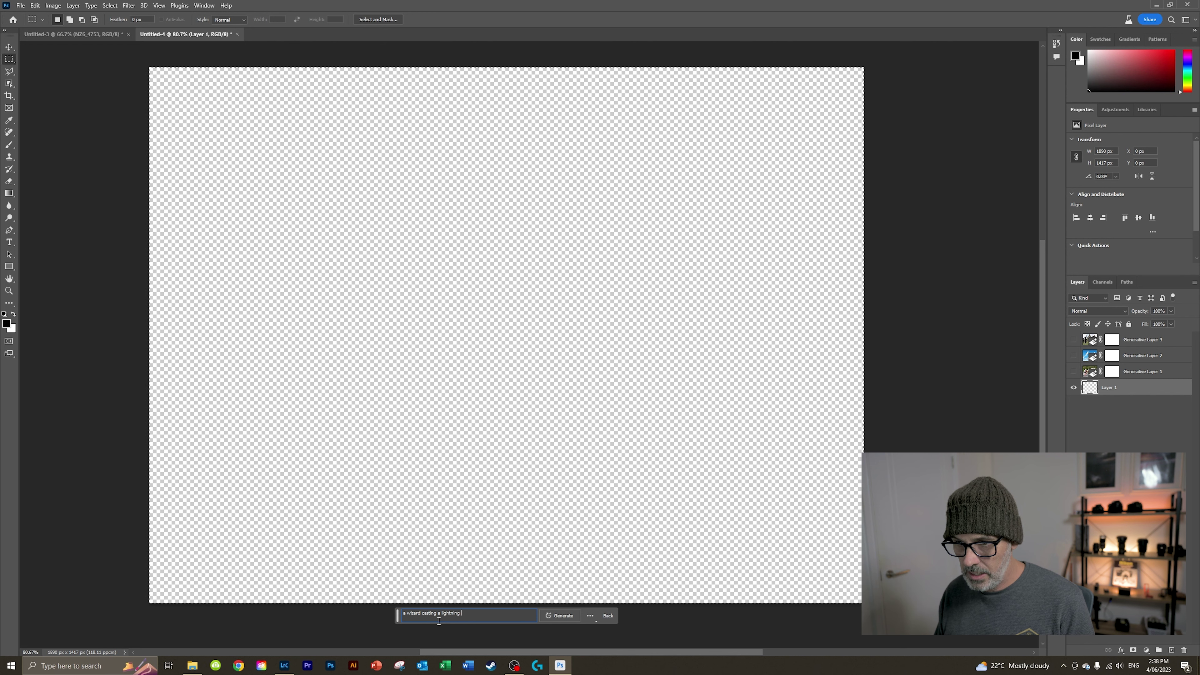
type("balt fr")
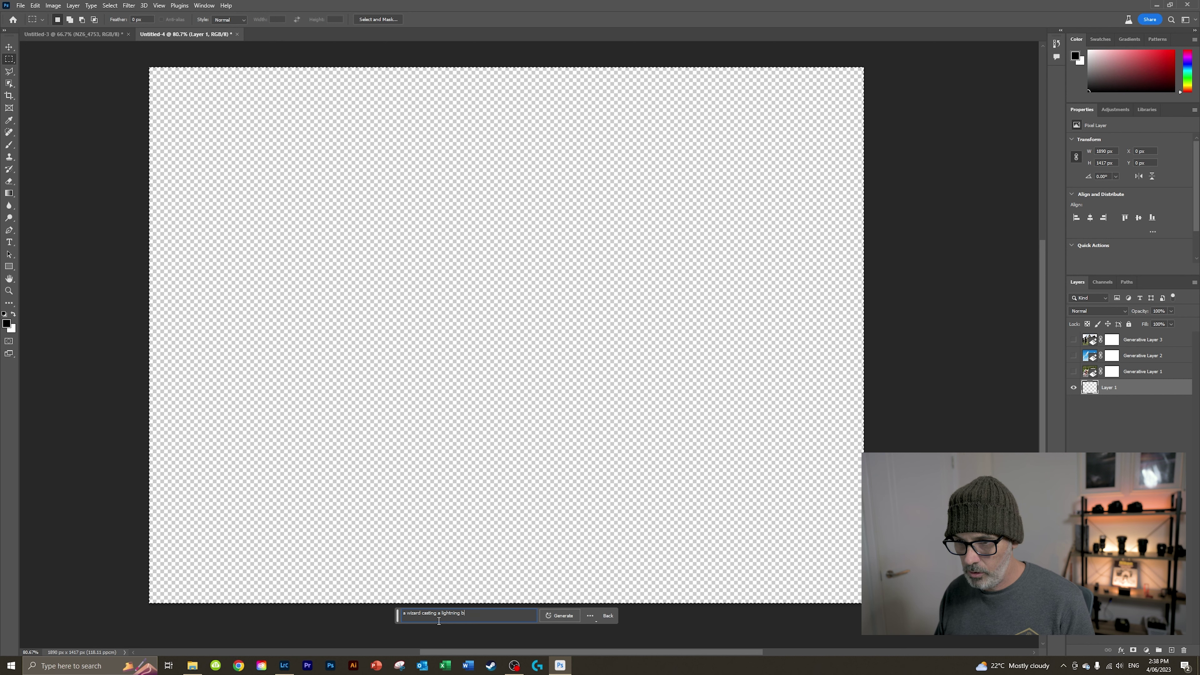
type("om ")
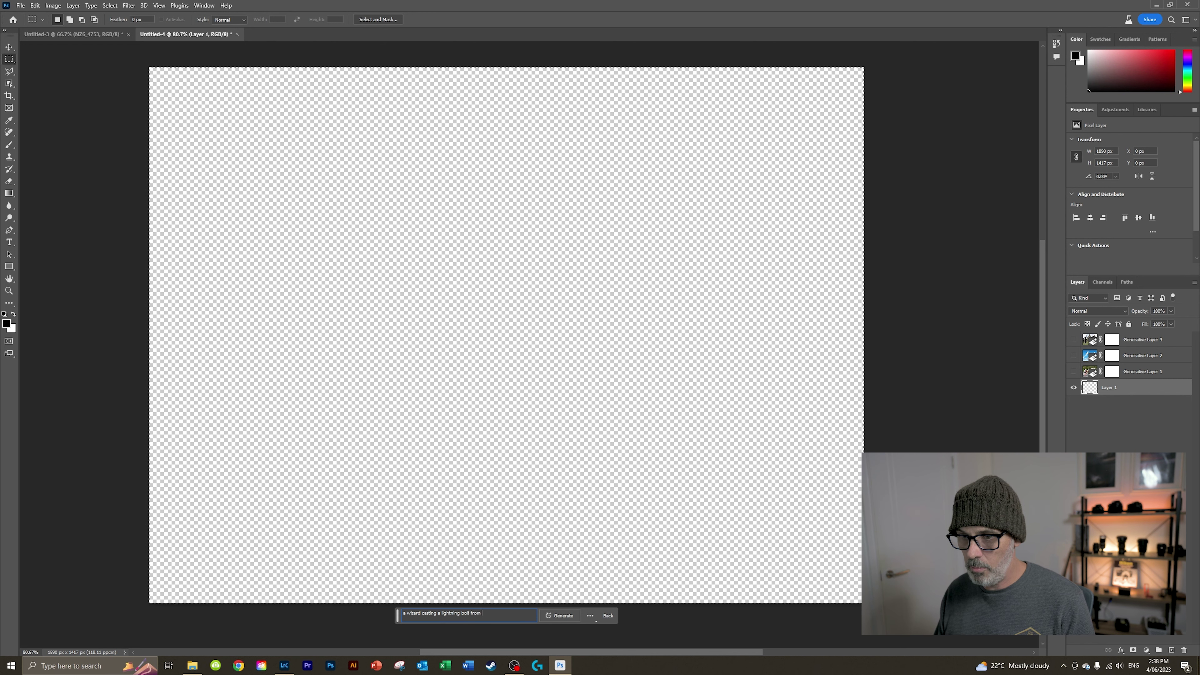
type("the top of a tower")
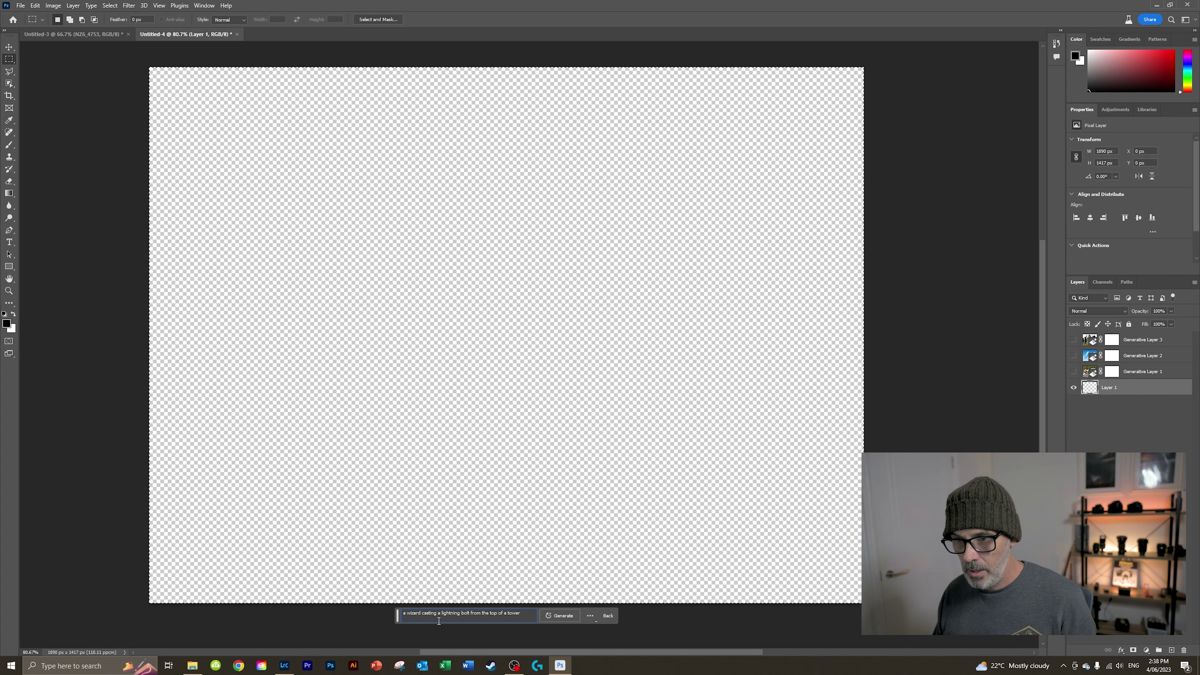
left_click(565, 614)
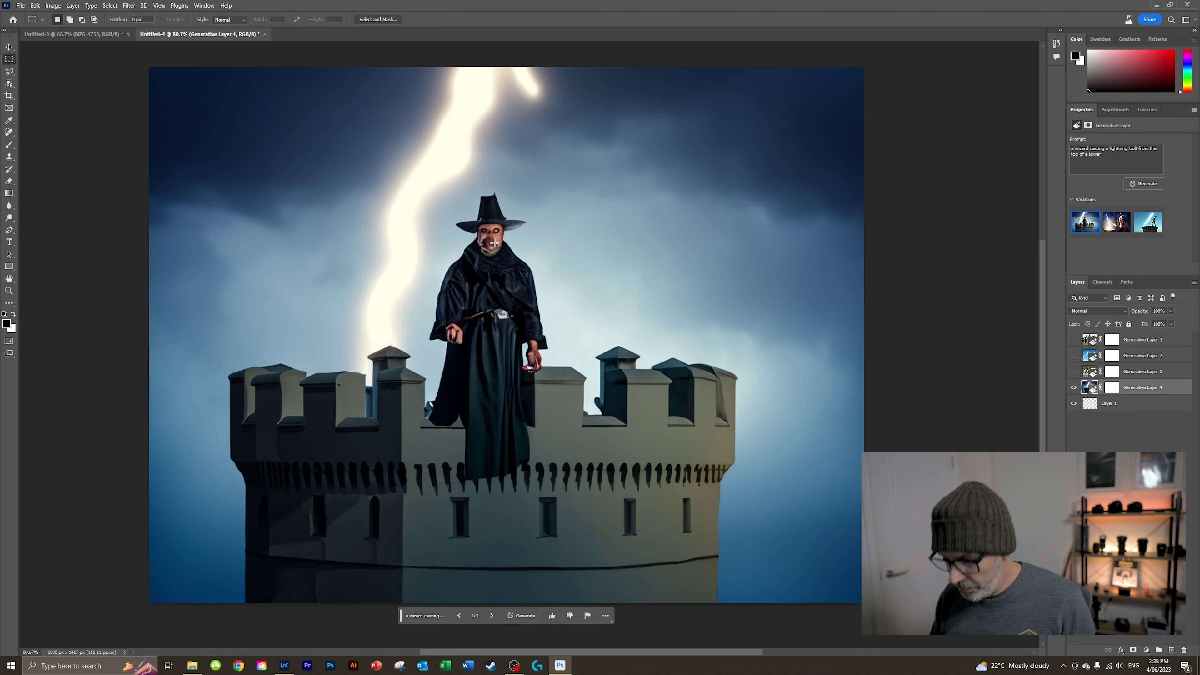
Step: Zoom in on the wizard, zoom out, and show the witch-and-cauldron second variation
scroll(487, 230, "up", 3)
scroll(482, 241, "up", 3)
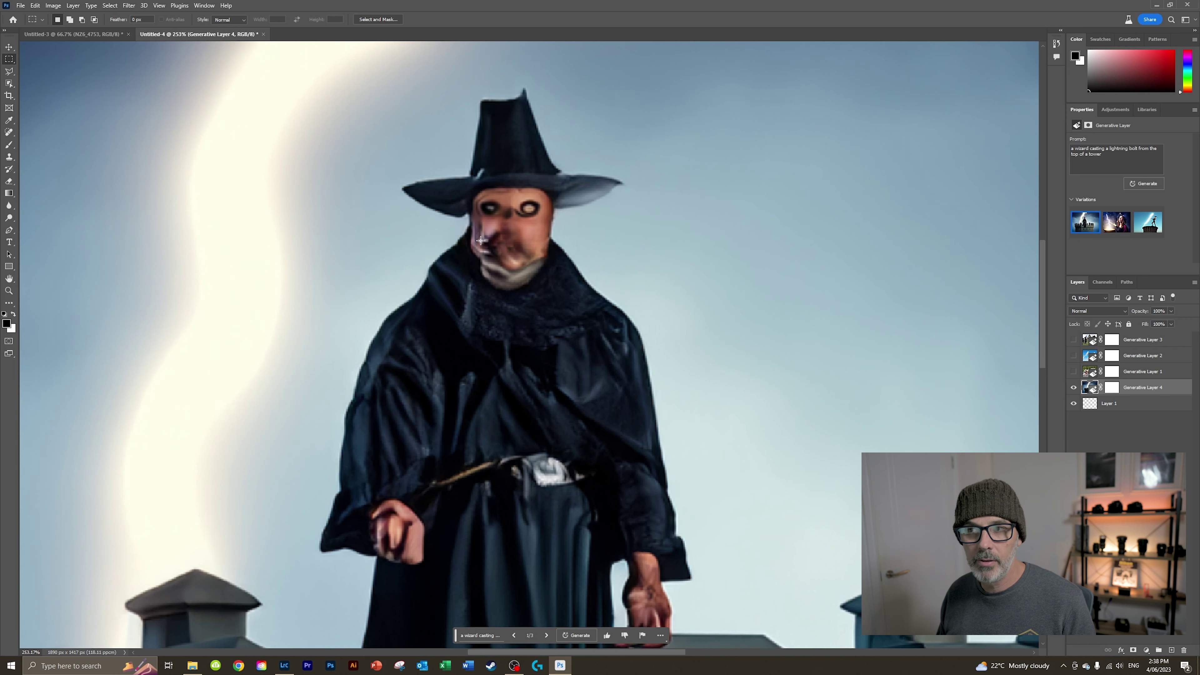
scroll(482, 241, "down", 3)
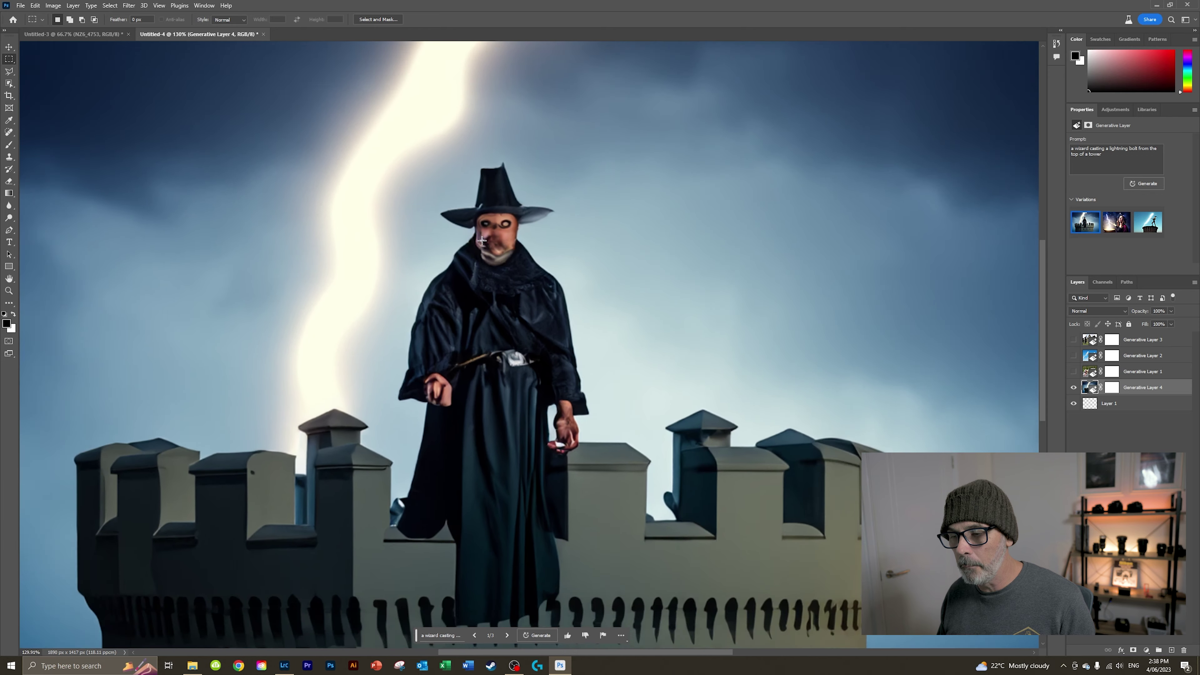
scroll(482, 241, "down", 2)
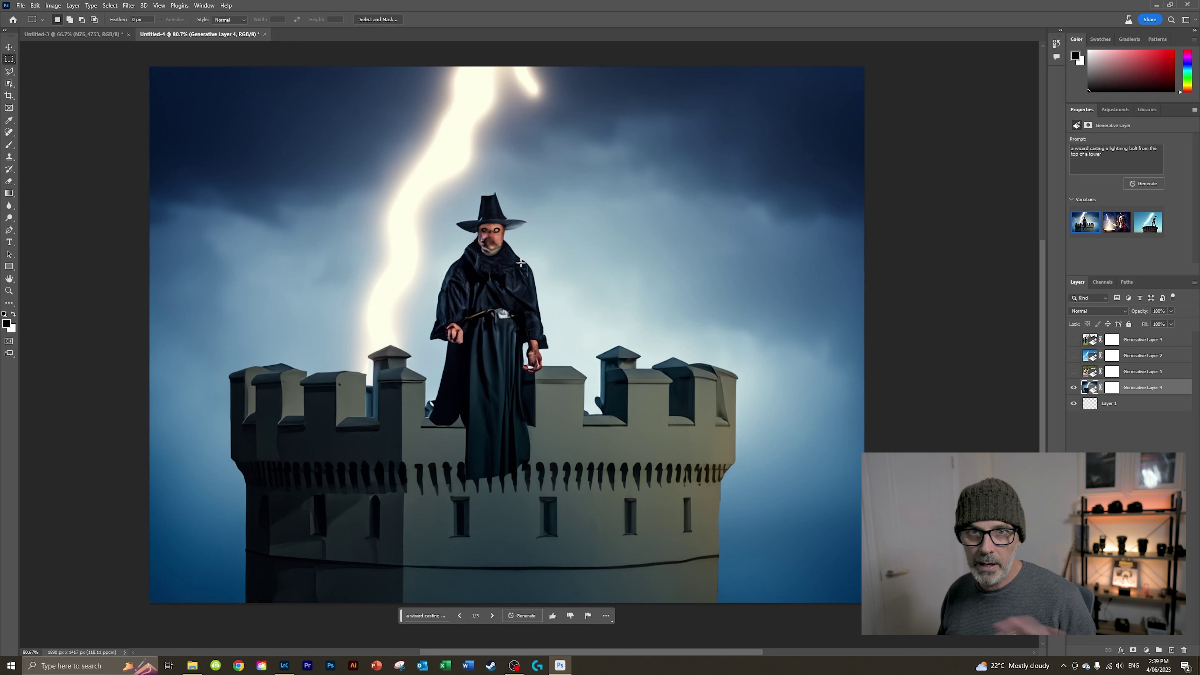
left_click(1114, 224)
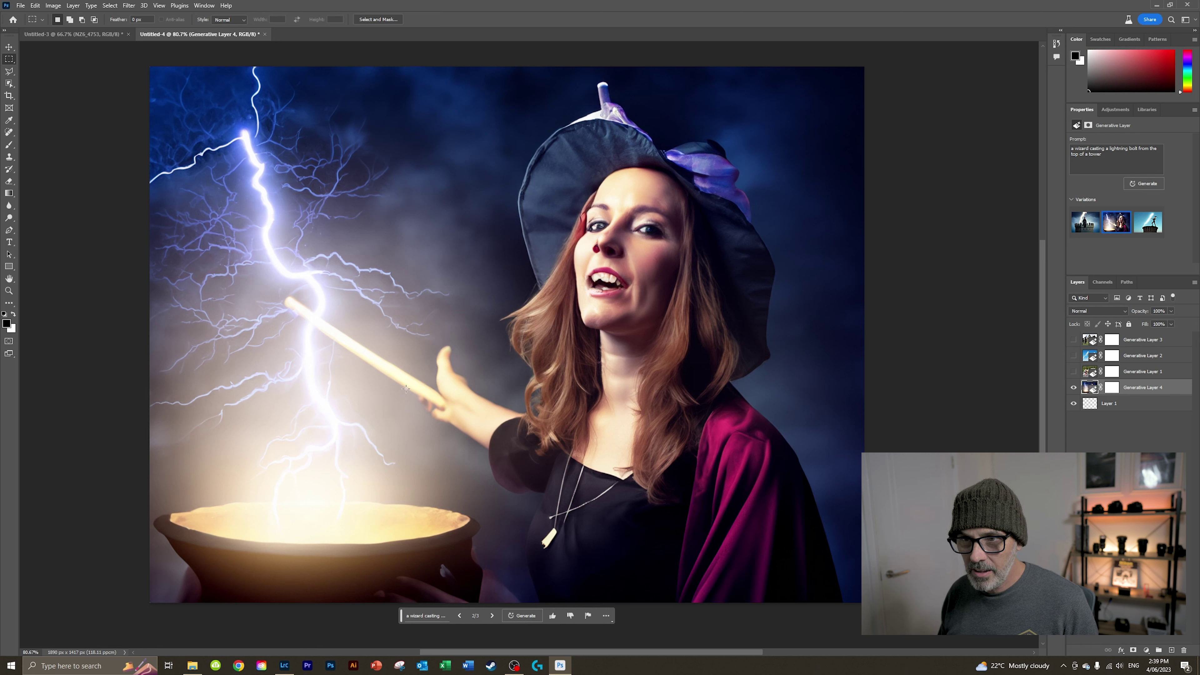
Step: Inspect the second variation, then switch Generative Layer 4 to its third variation, a witch atop a tower
scroll(475, 407, "up", 5)
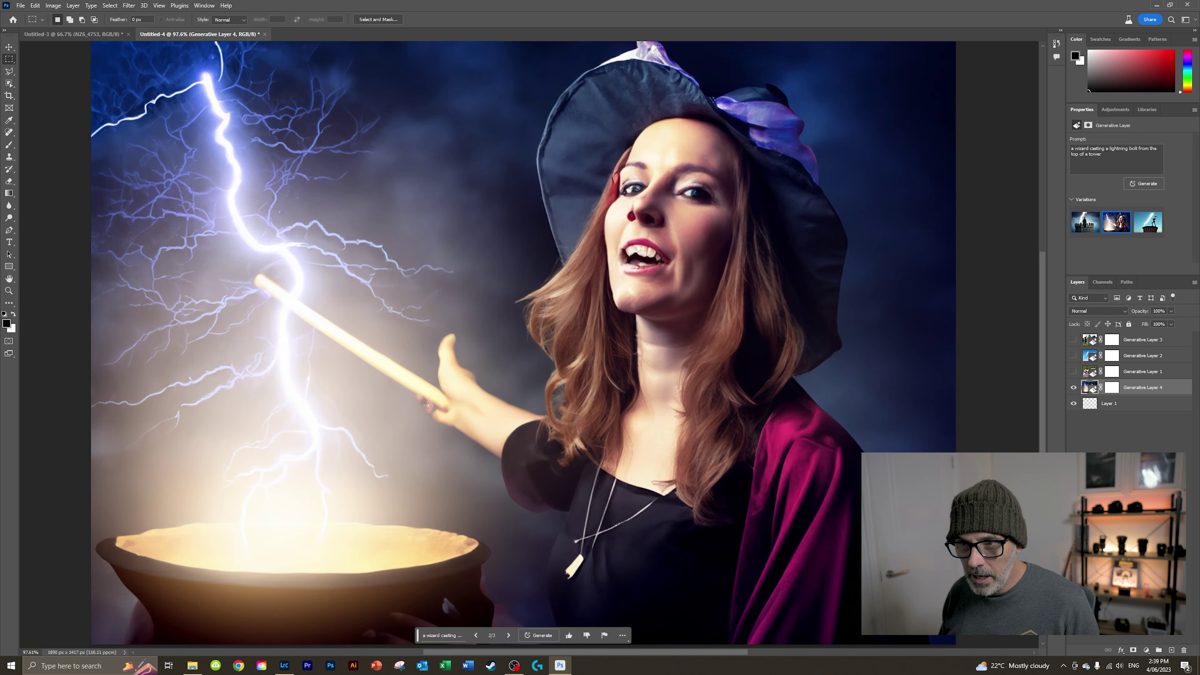
scroll(424, 407, "up", 5)
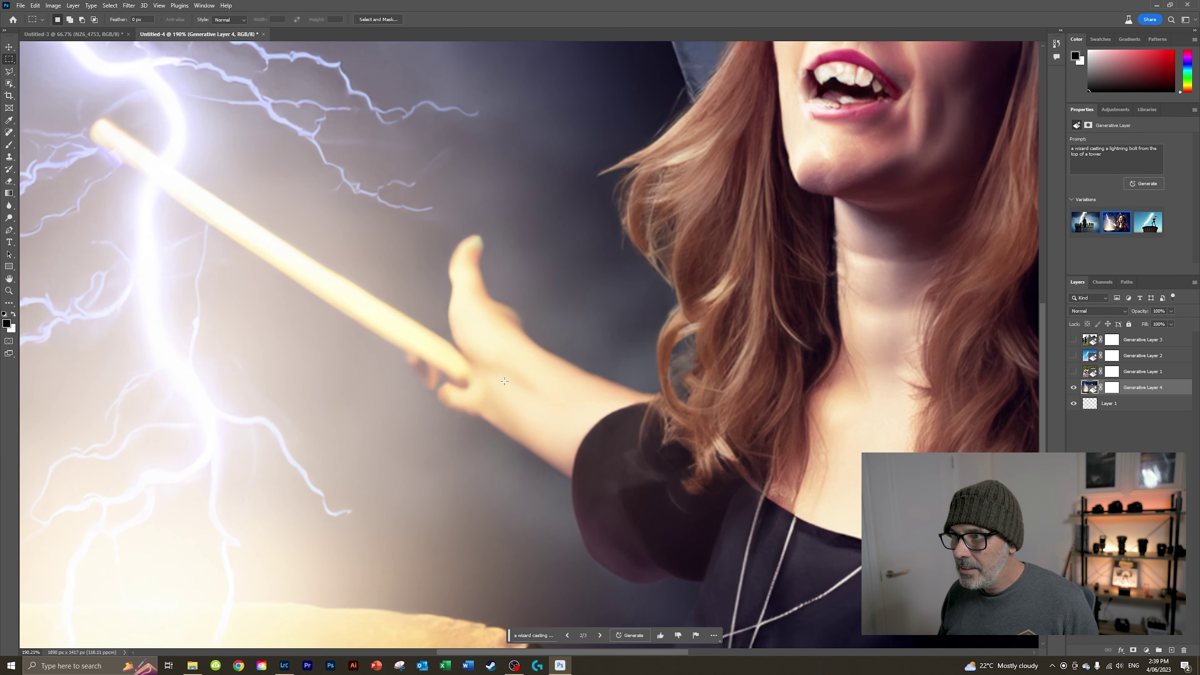
scroll(511, 363, "up", 1)
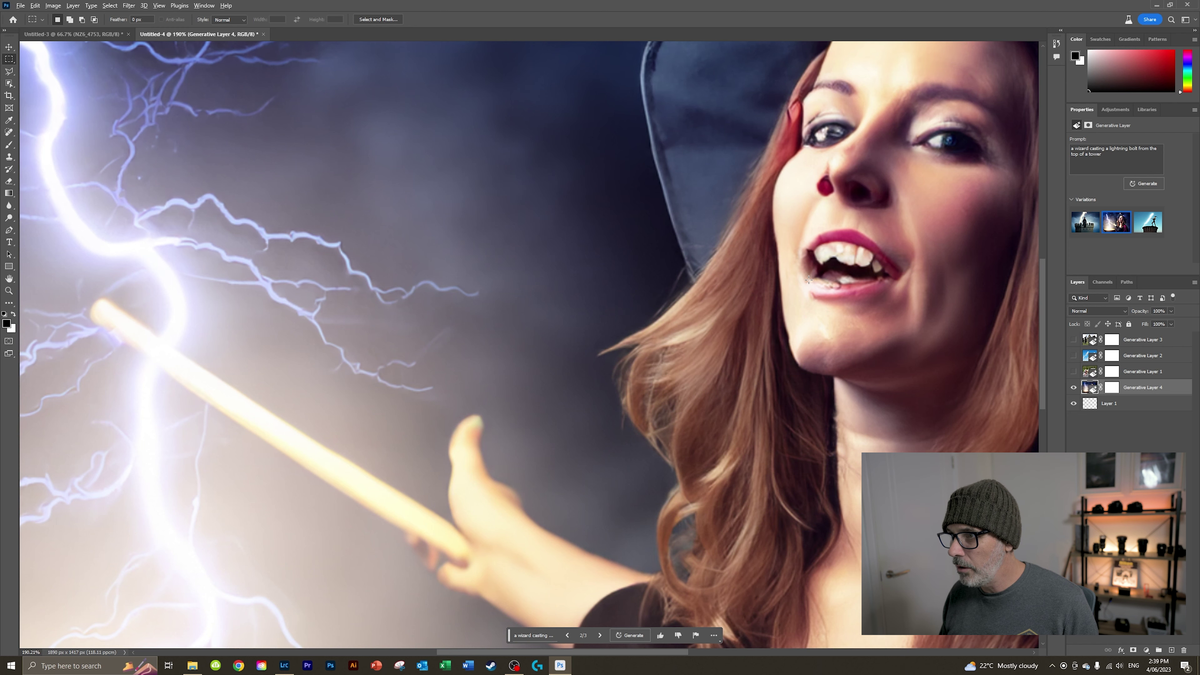
scroll(535, 316, "down", 2)
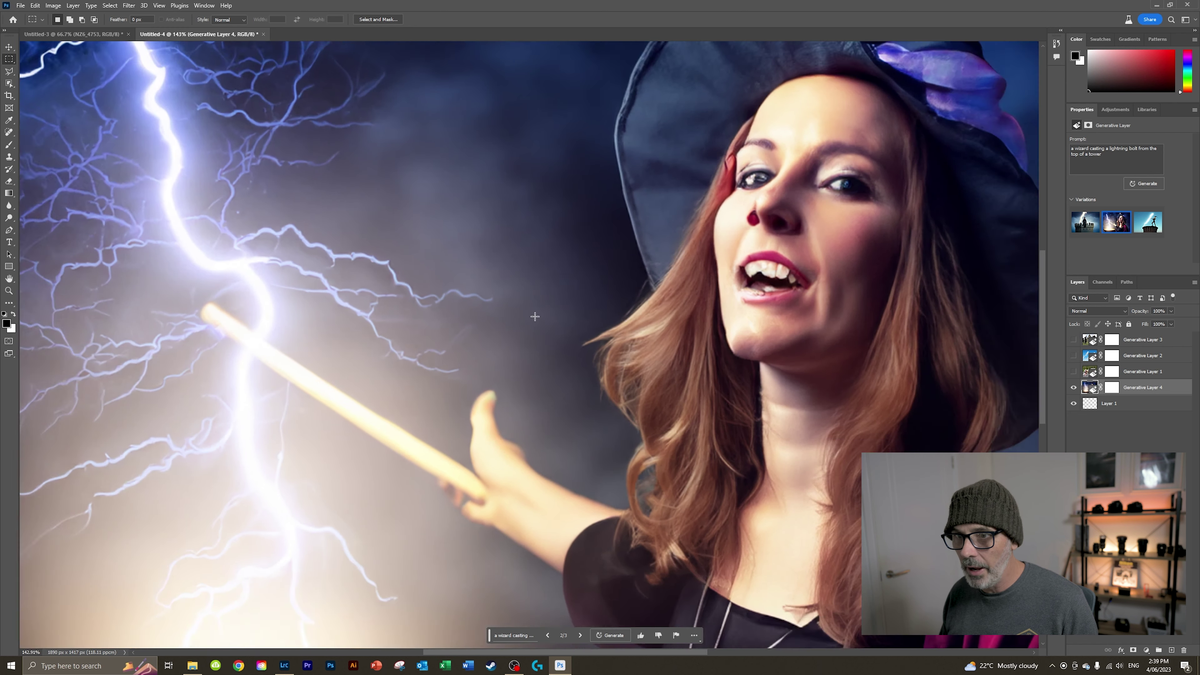
scroll(535, 316, "down", 4)
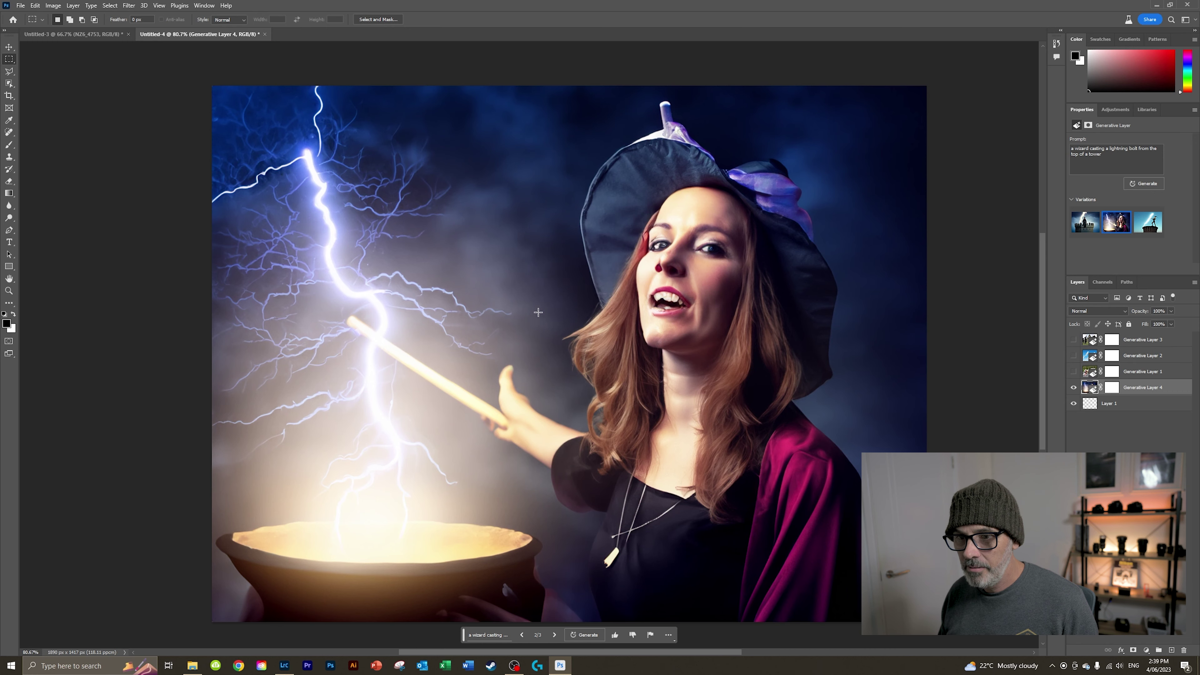
left_click(1149, 222)
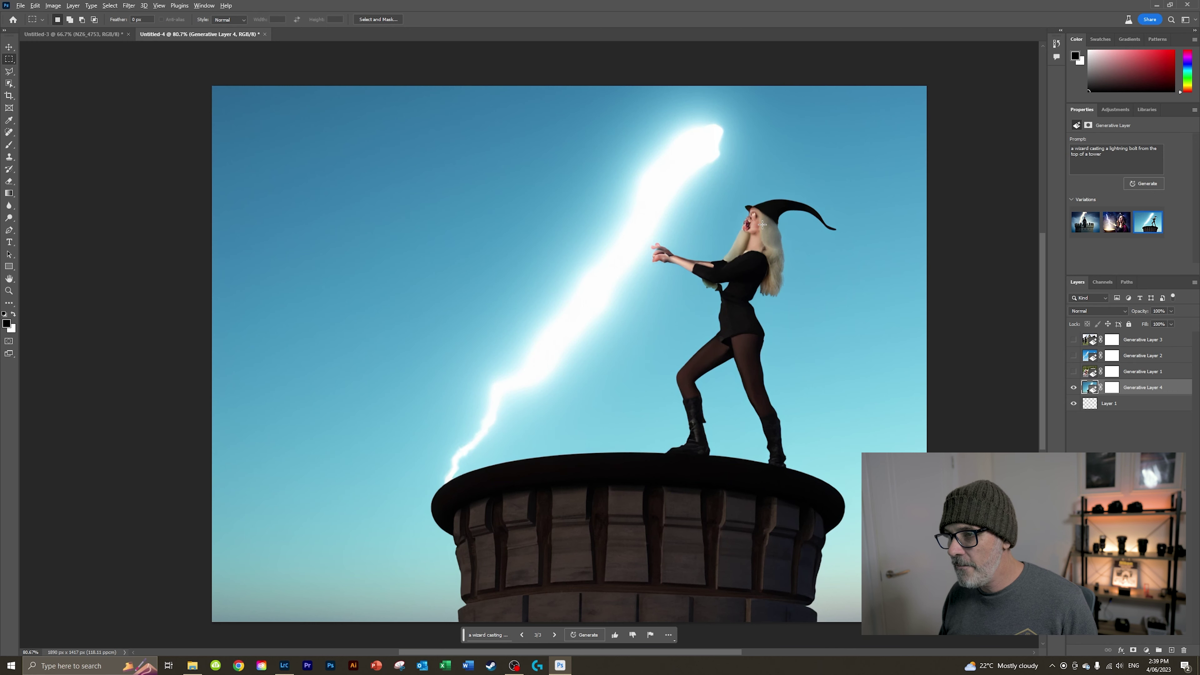
Step: Zoom around the witch variation, then hide Generative Layer 4 to leave a transparent canvas
scroll(763, 224, "up", 8)
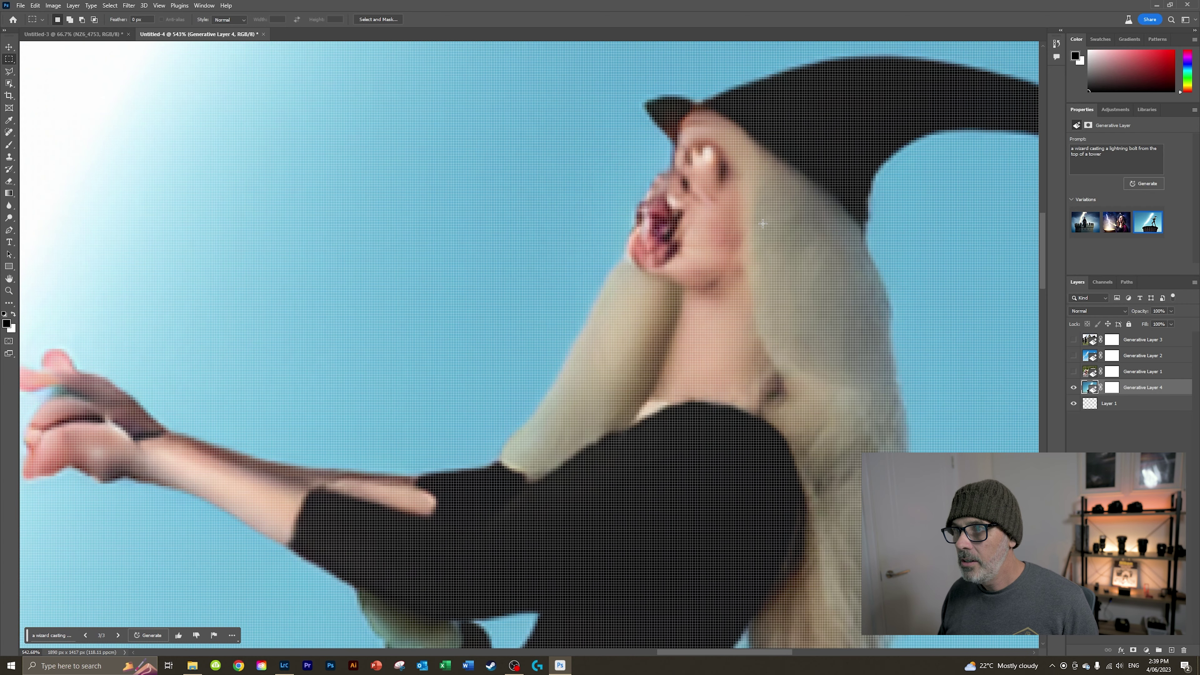
scroll(762, 224, "down", 3)
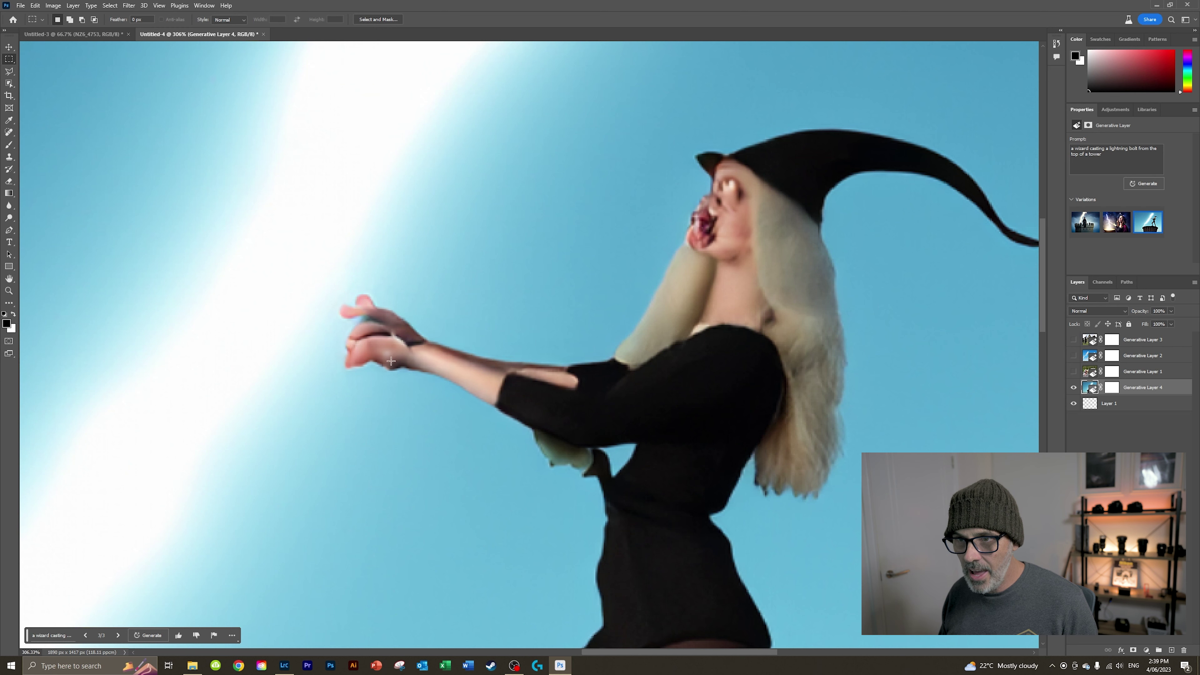
scroll(484, 289, "down", 8)
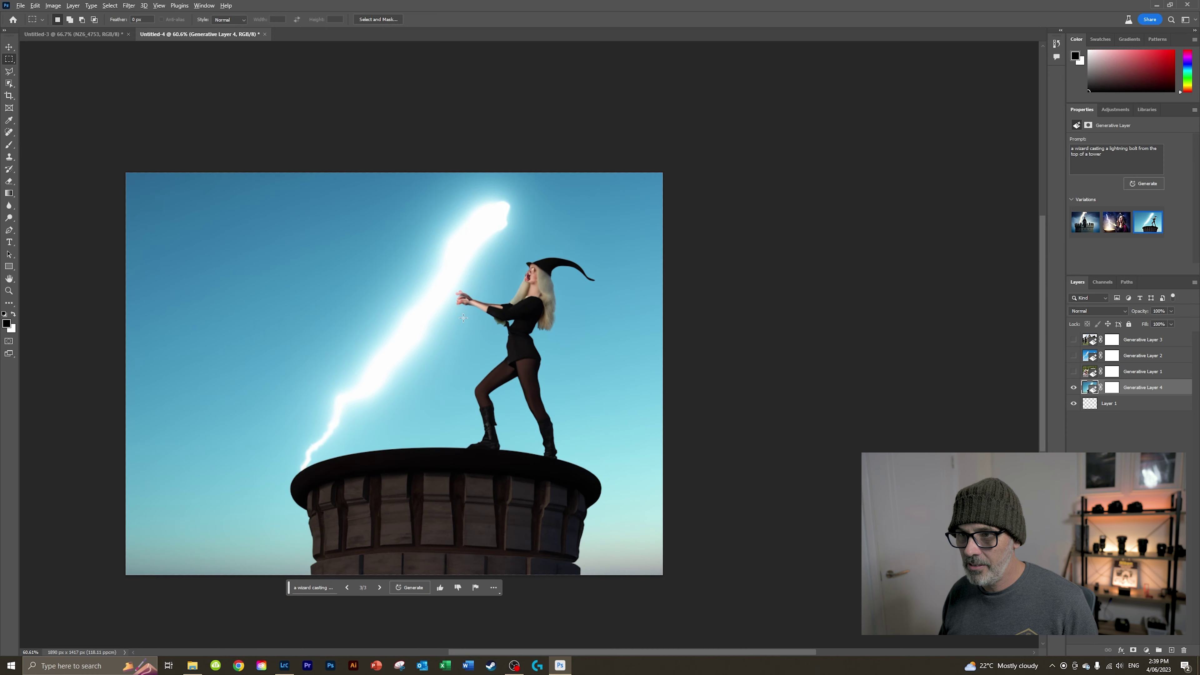
scroll(463, 317, "up", 3)
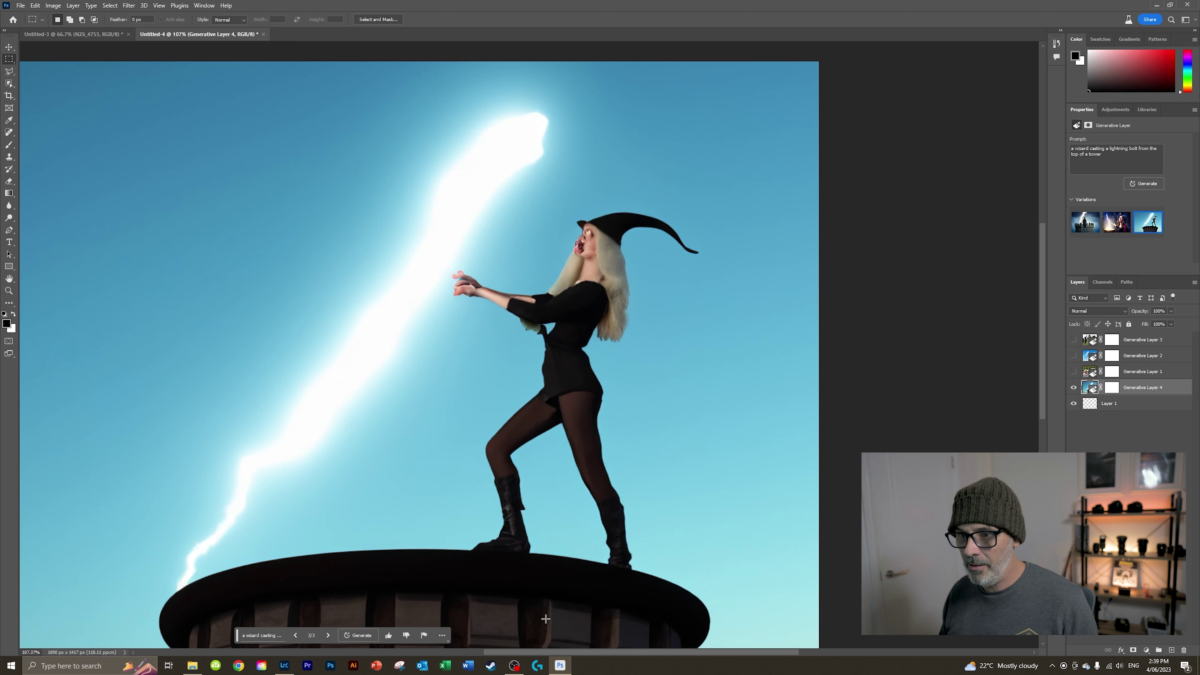
left_click_drag(558, 653, 501, 655)
scroll(584, 468, "down", 1)
scroll(584, 468, "down", 3)
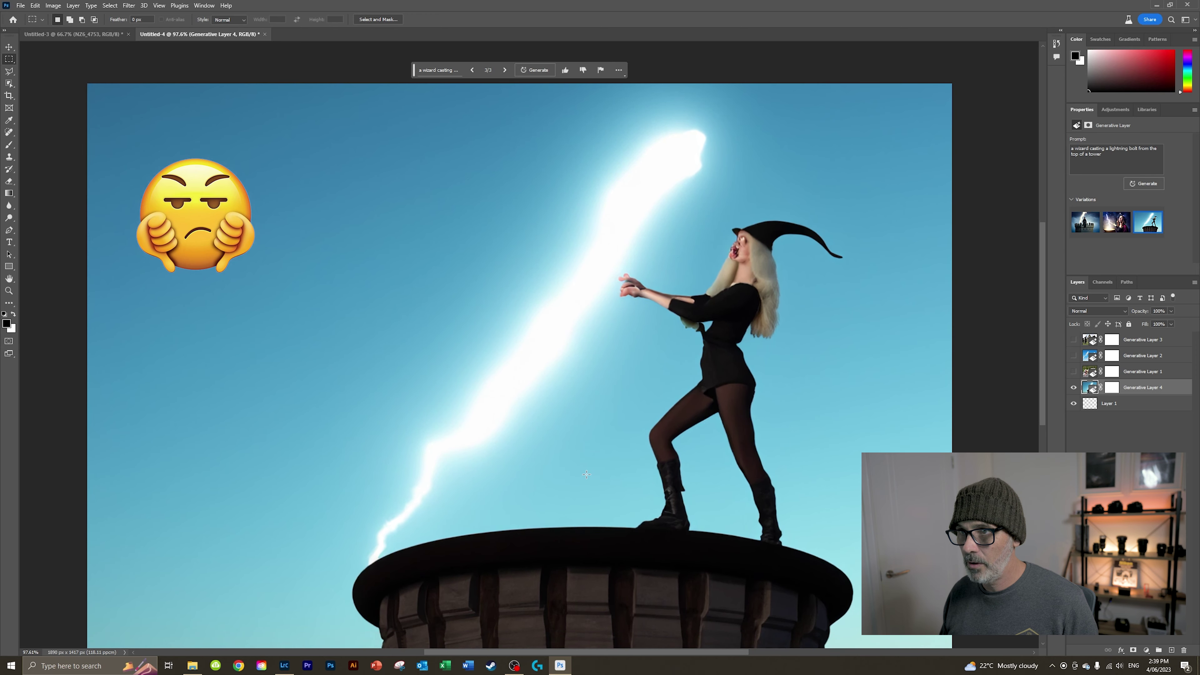
scroll(584, 474, "down", 2)
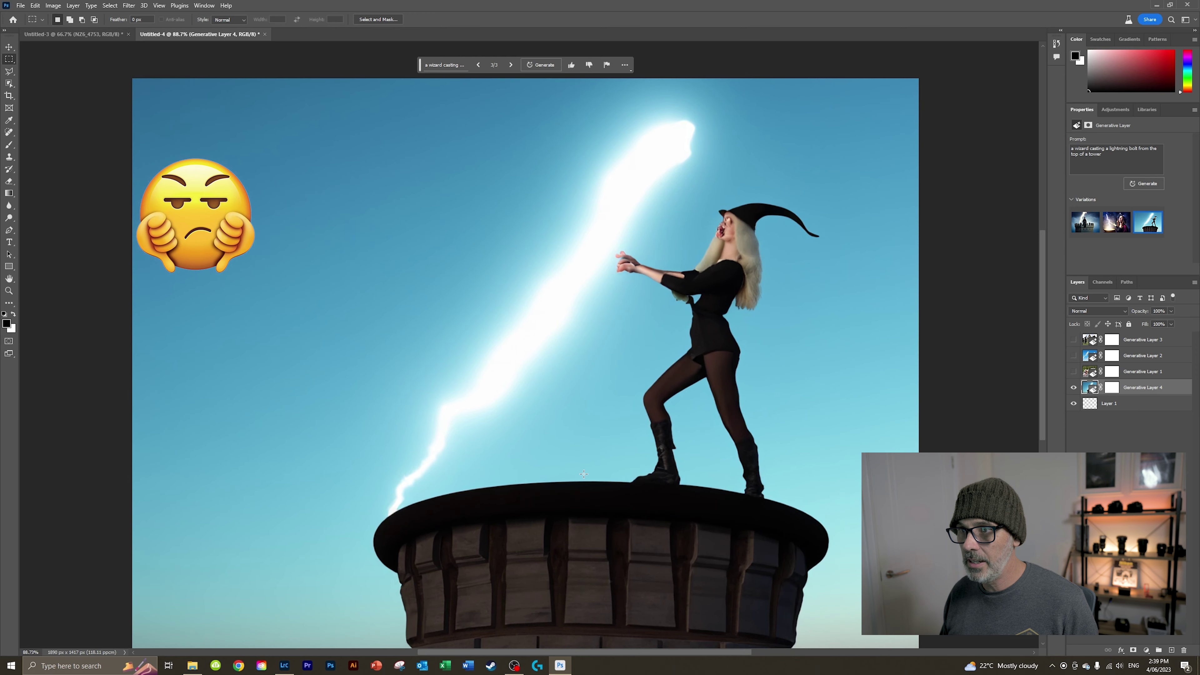
left_click(465, 625)
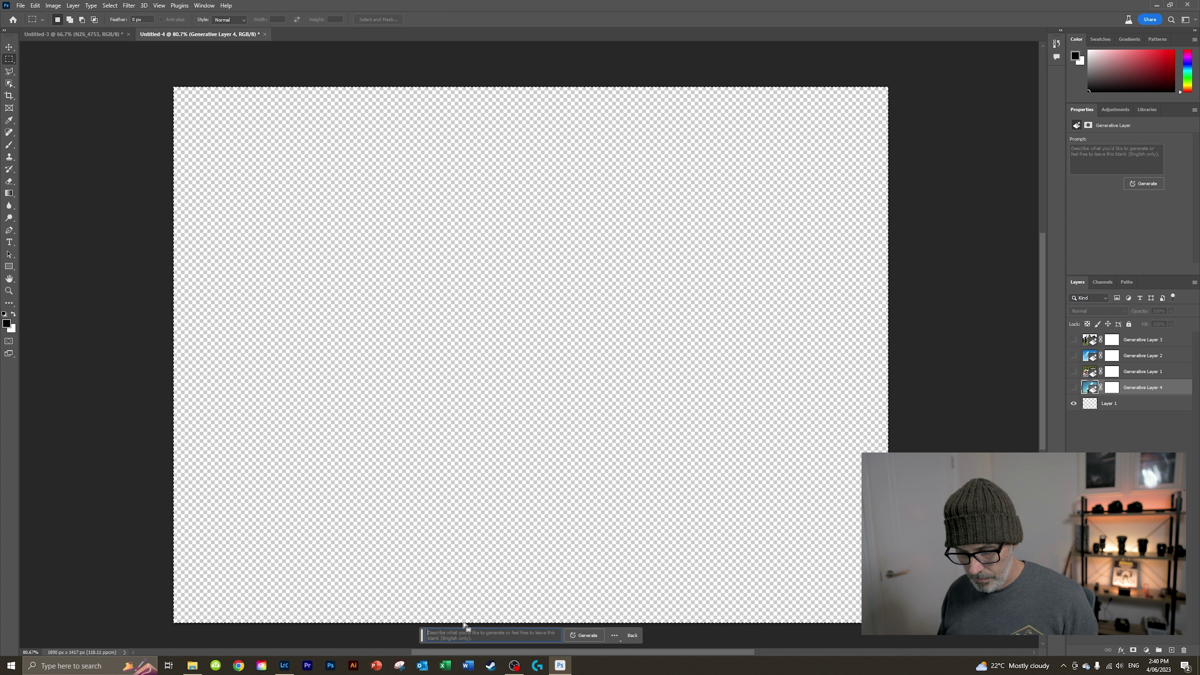
Step: Generate 'horse driving a racing car' and preview its second variation with two horses
type("h")
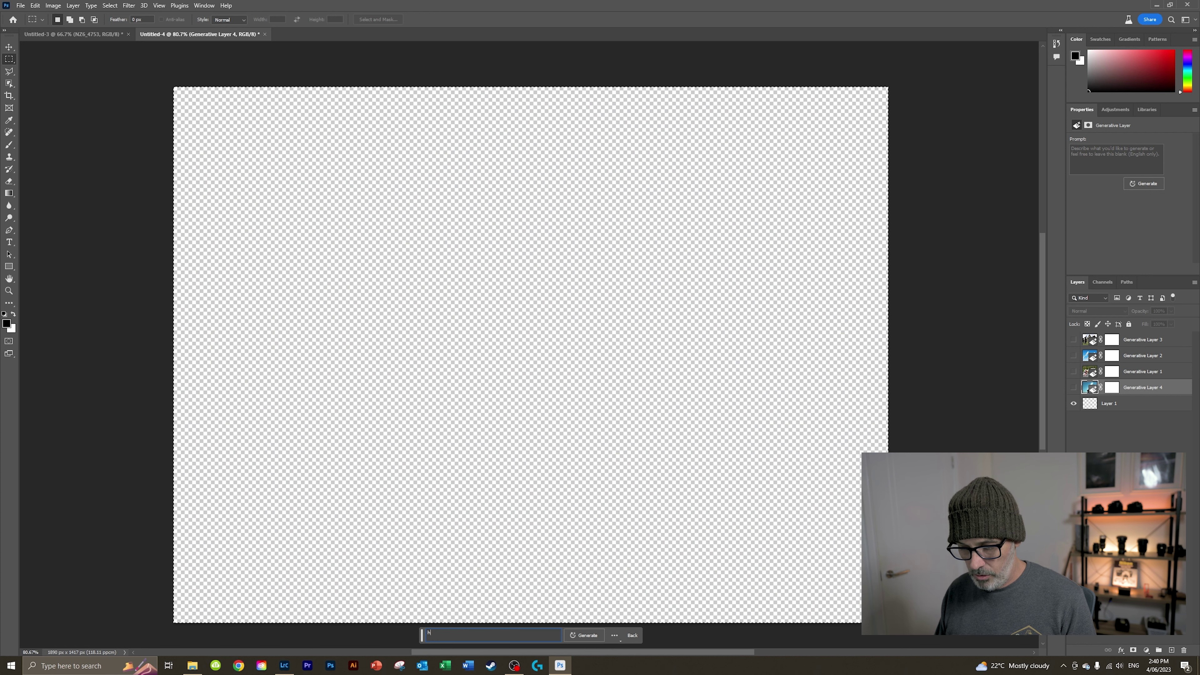
type("orse driving a racing car")
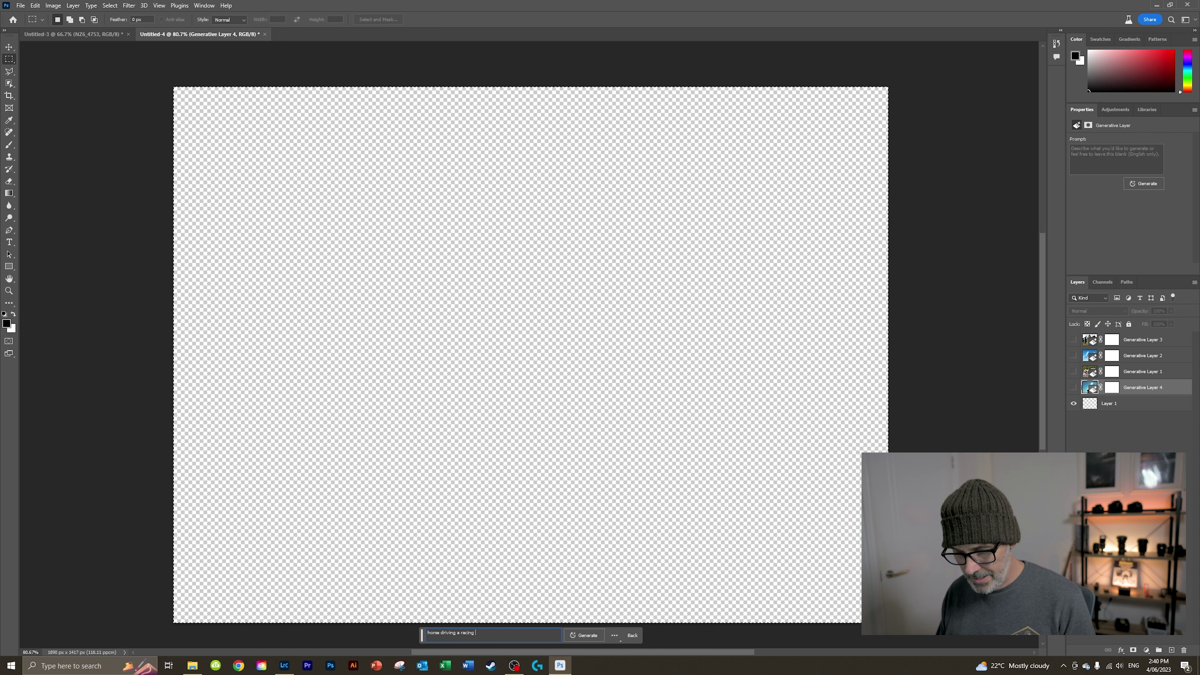
left_click(588, 636)
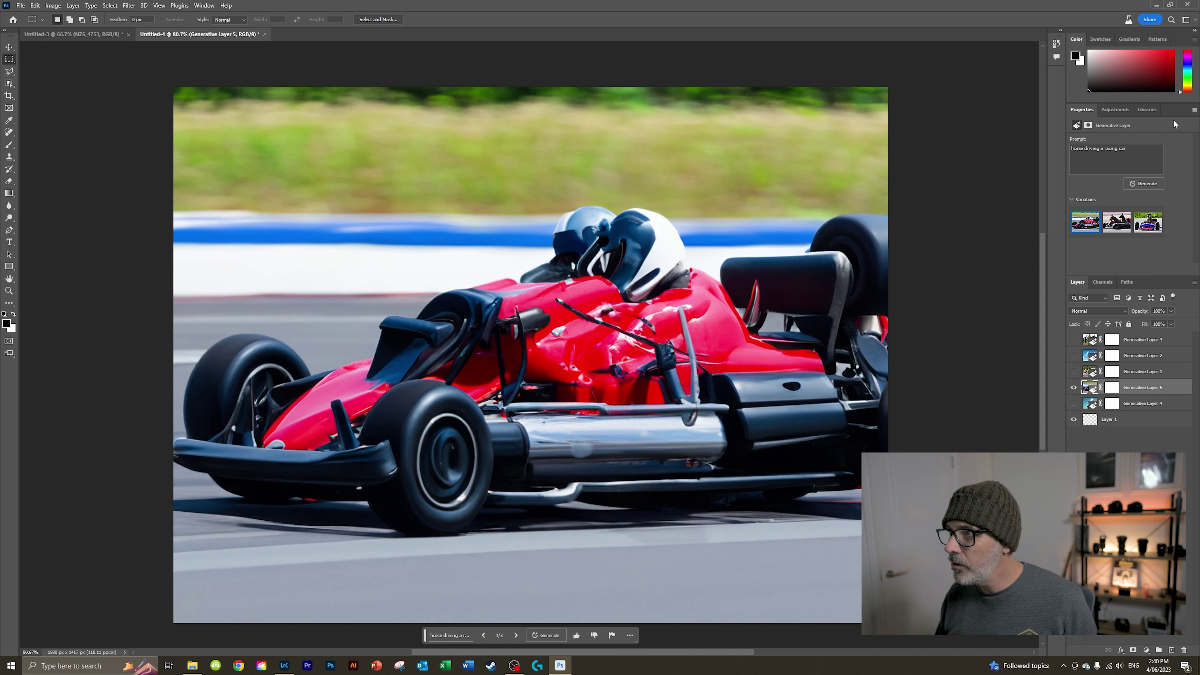
mouse_move(1127, 226)
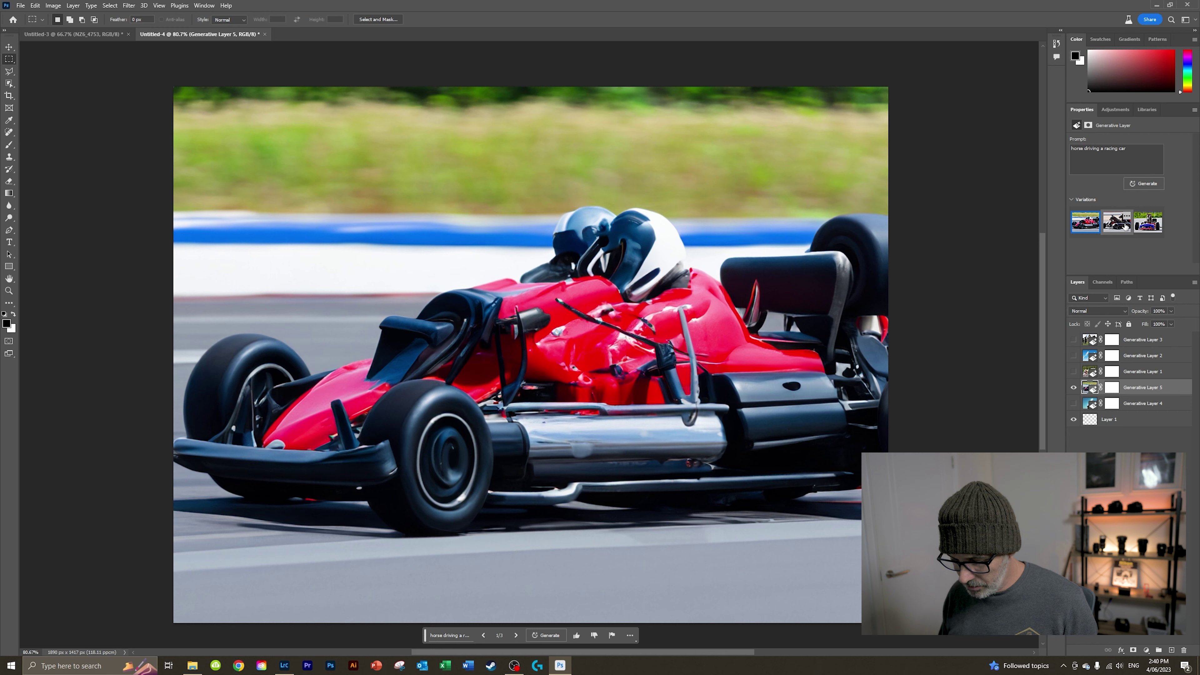
left_click(1127, 225)
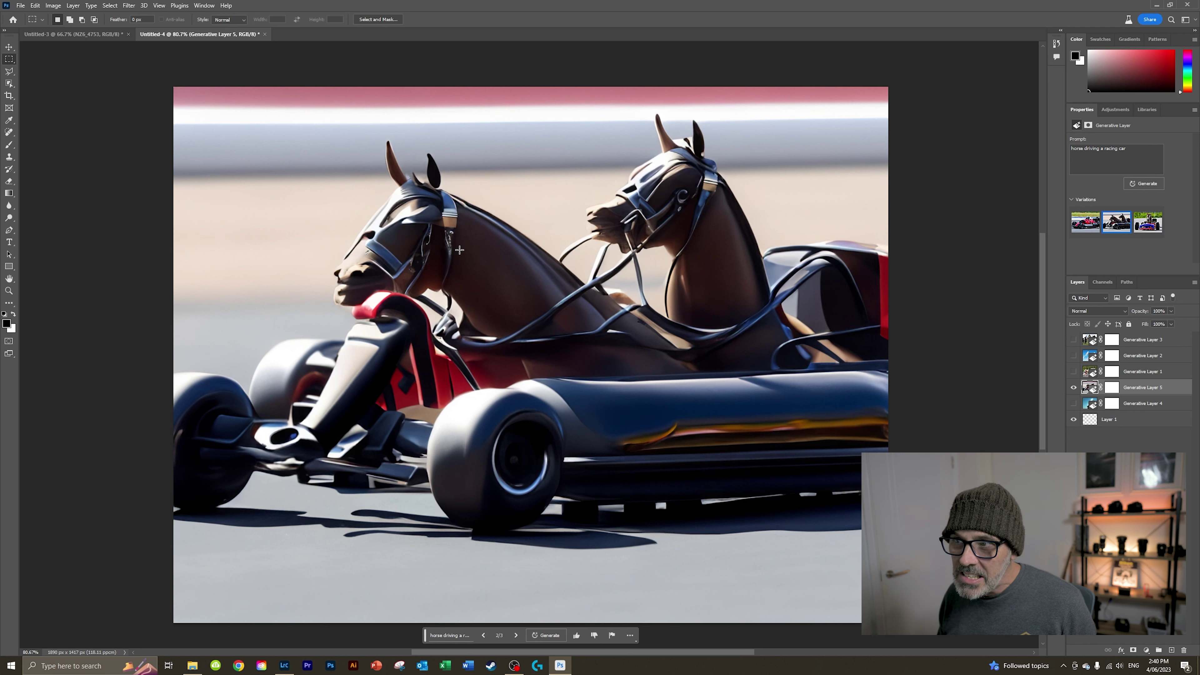
Step: Show the third variation, a horse in a blue-and-red racing car, then hide Generative Layer 5
left_click(1148, 222)
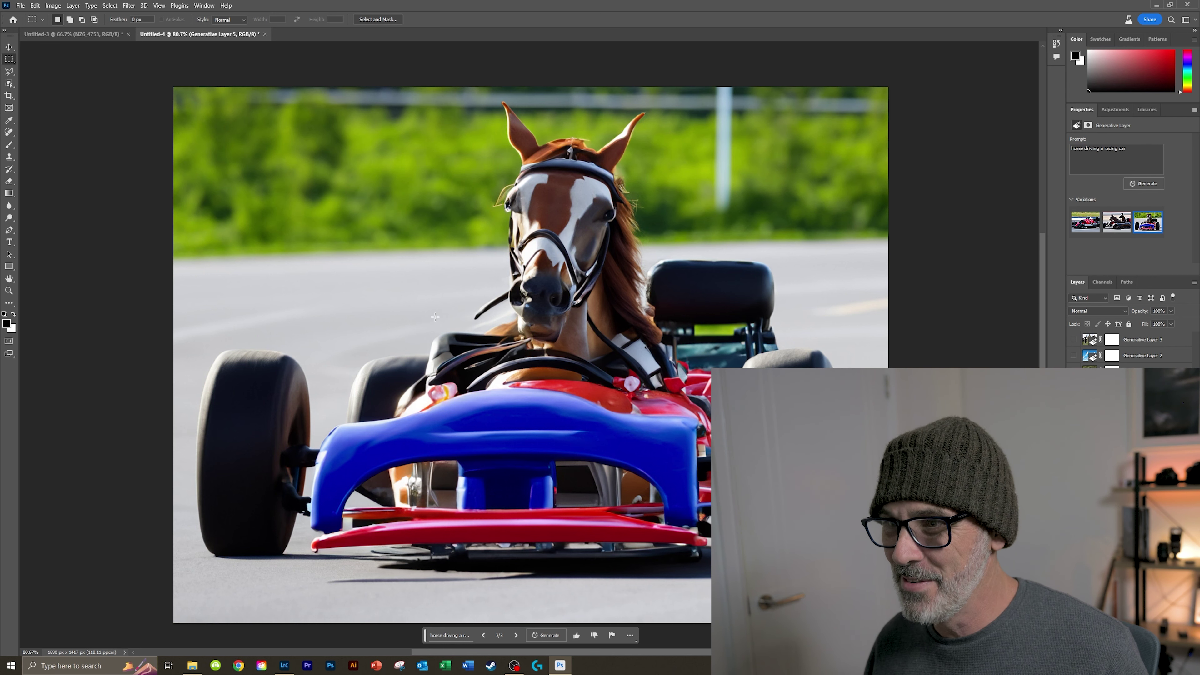
scroll(435, 317, "up", 1)
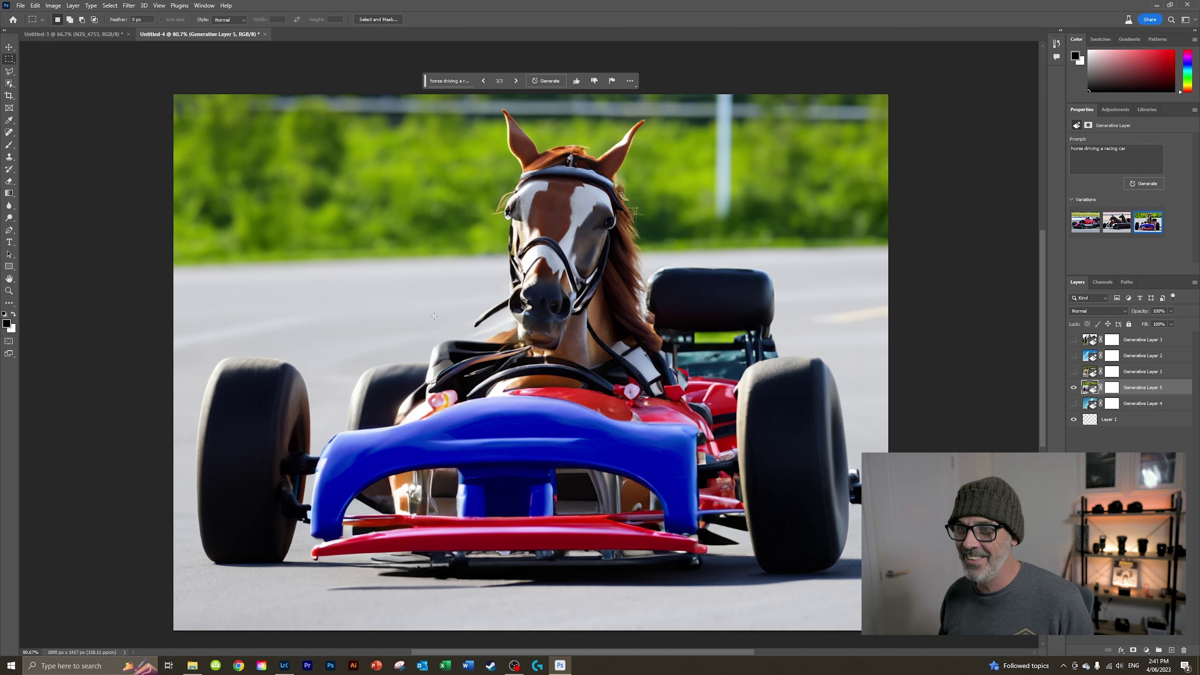
scroll(435, 315, "down", 1)
scroll(435, 315, "up", 1)
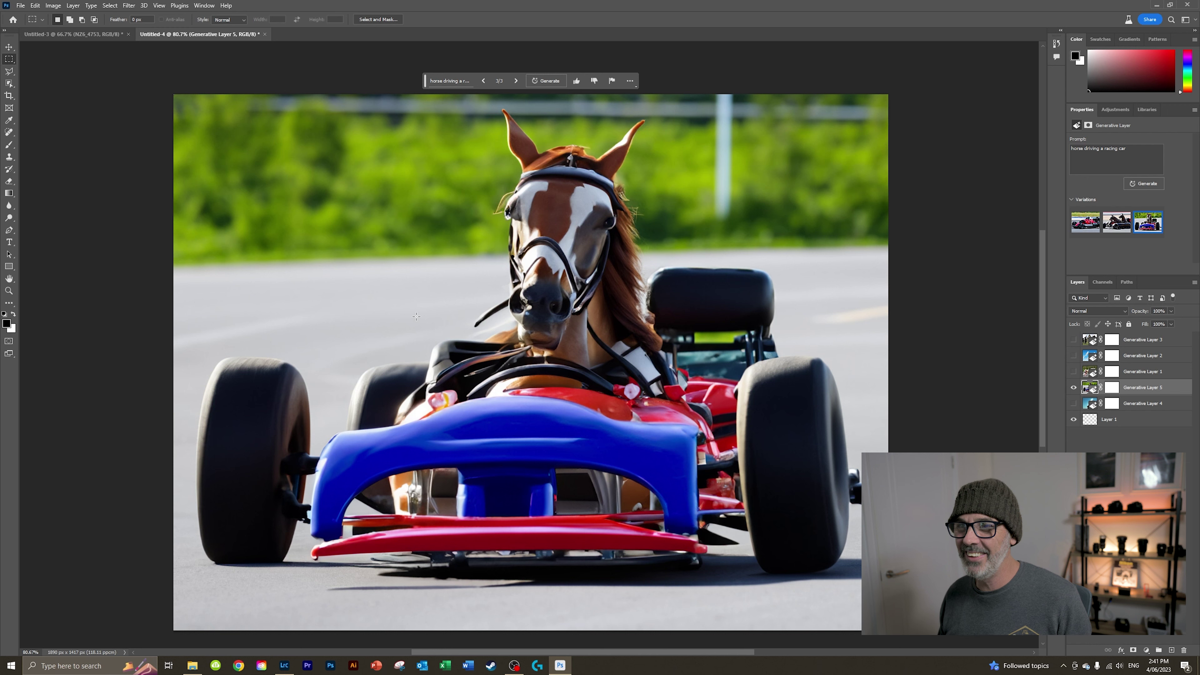
scroll(422, 317, "down", 1)
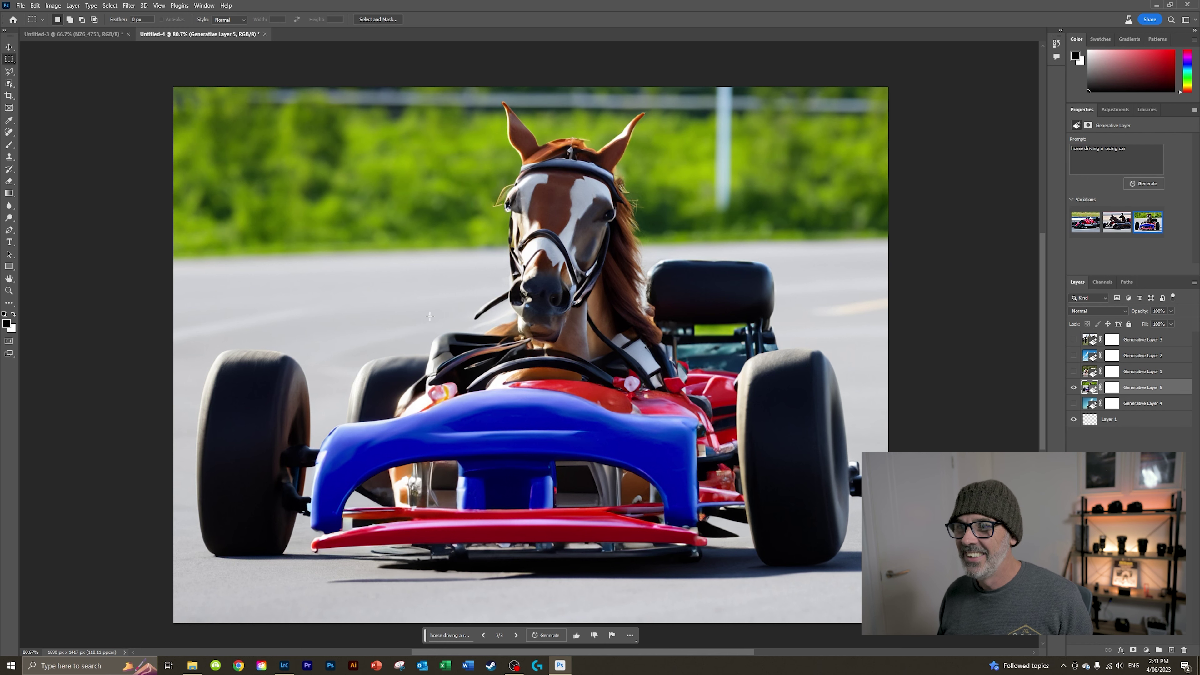
left_click(1074, 387)
Step: Replace the prompt with 'a racing car driving a horse' and generate it
left_click(440, 635)
key("ctrl+a")
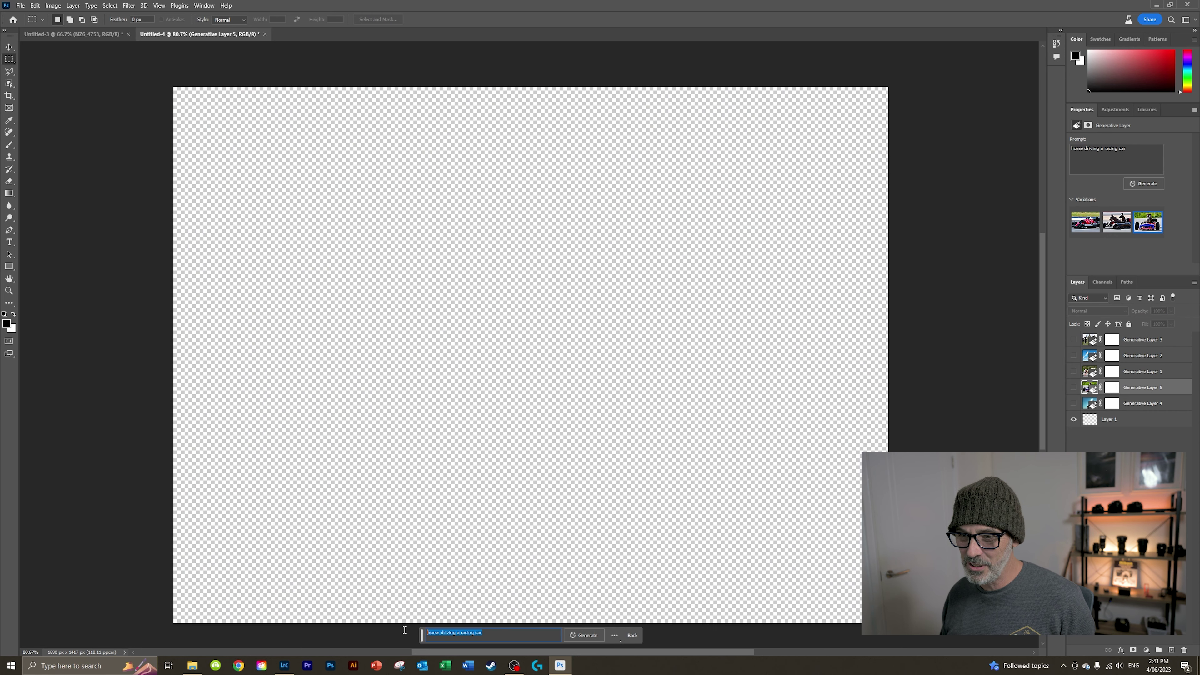
key("BackSpace")
type("a")
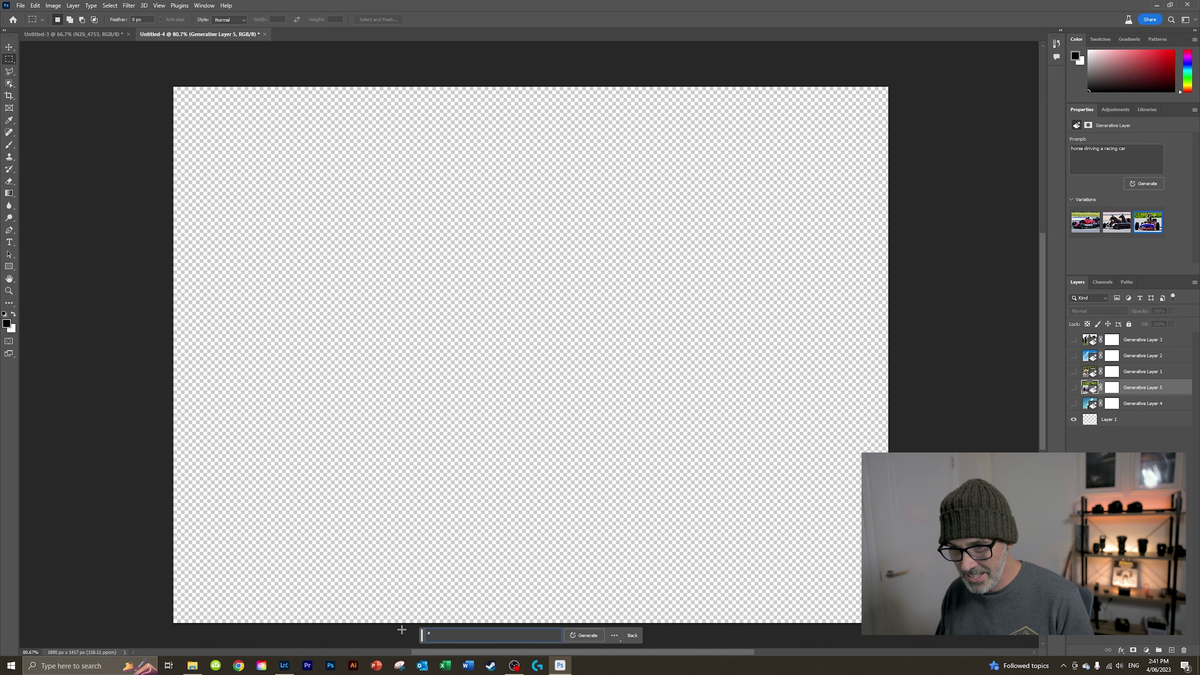
type(" racing ")
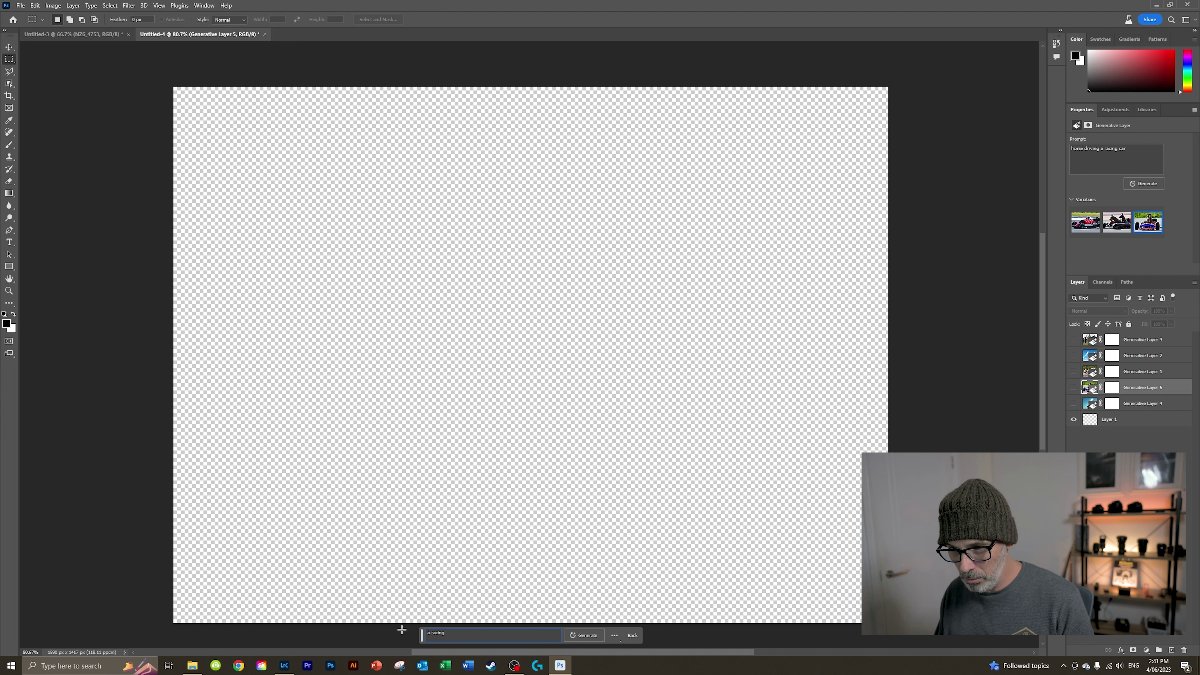
type("car dr")
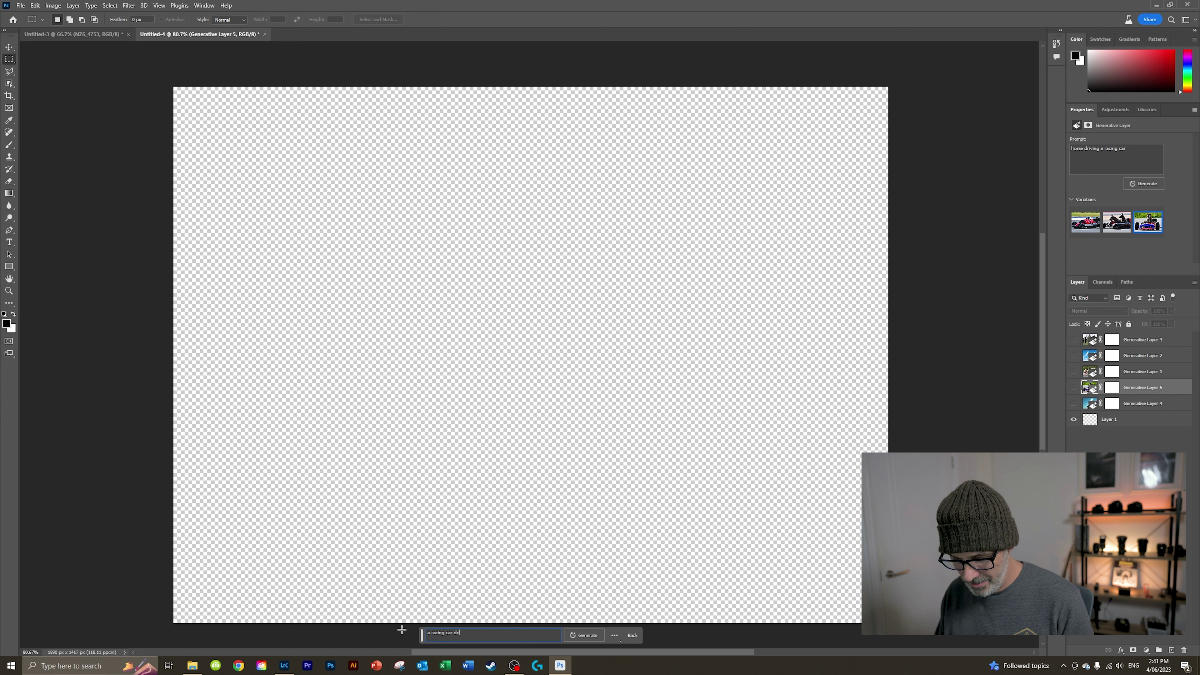
type("ivingf")
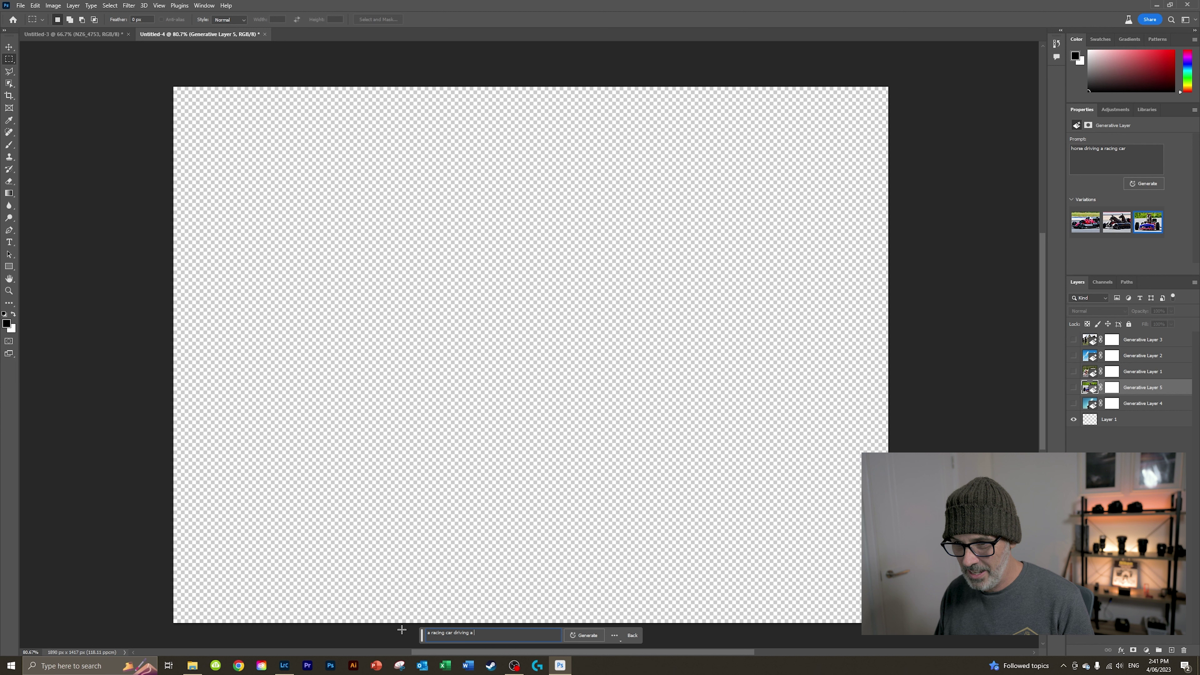
type(" a hou")
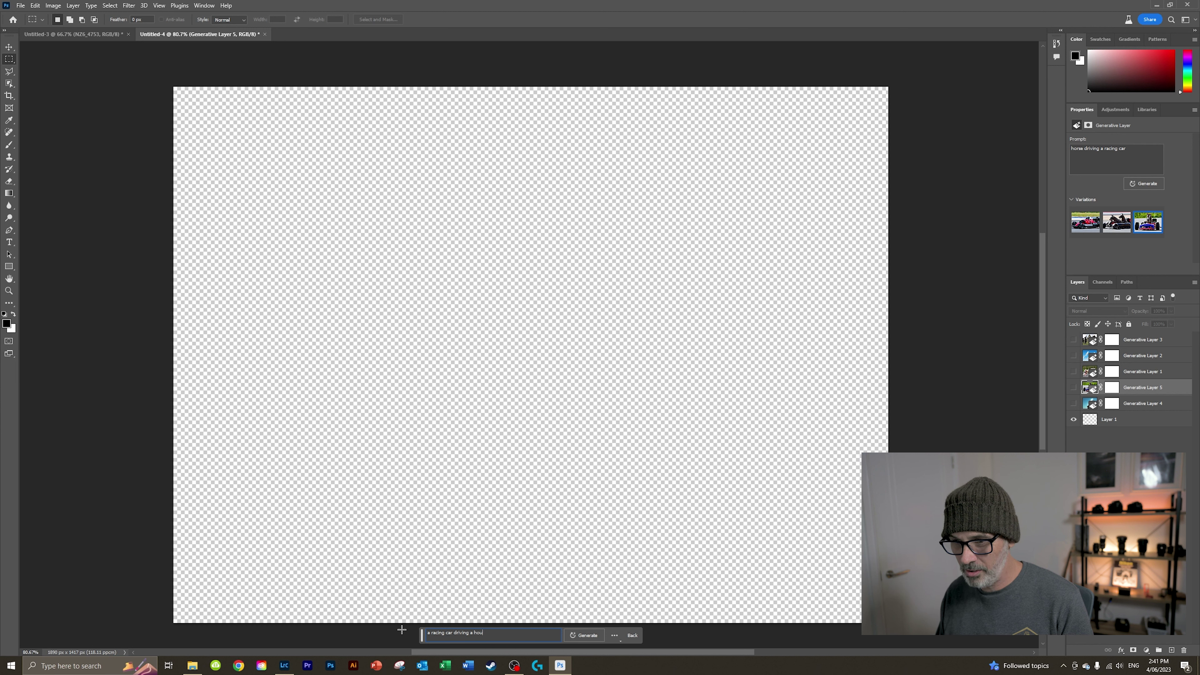
type("rserse")
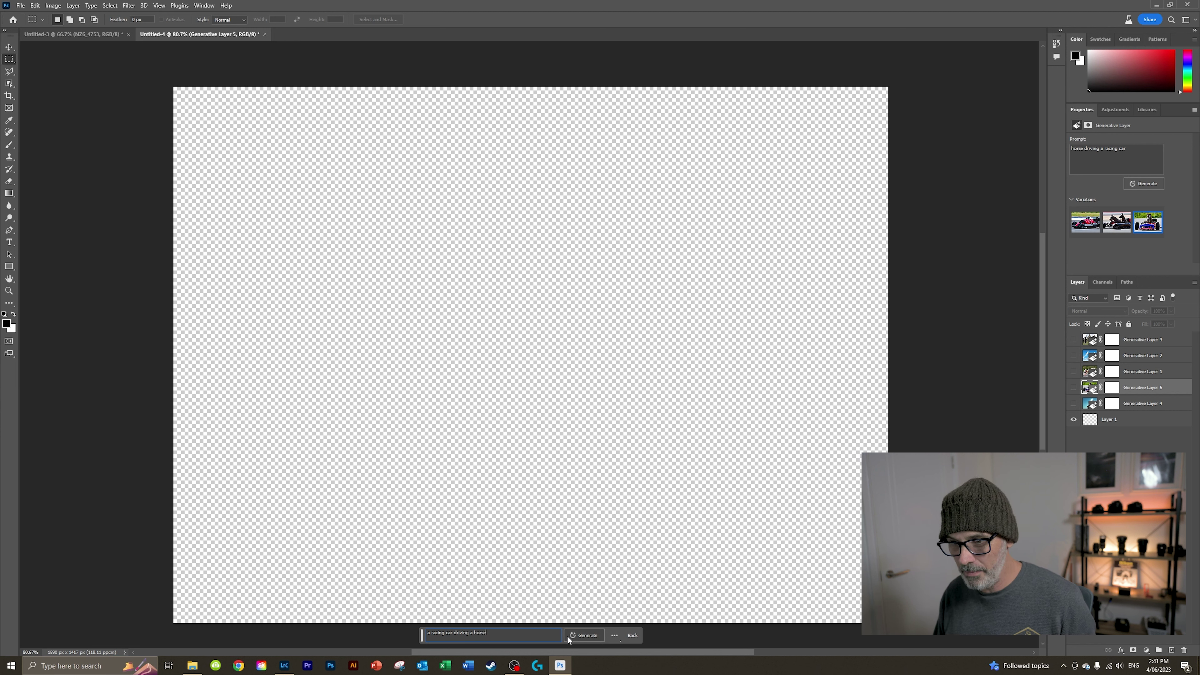
left_click(585, 637)
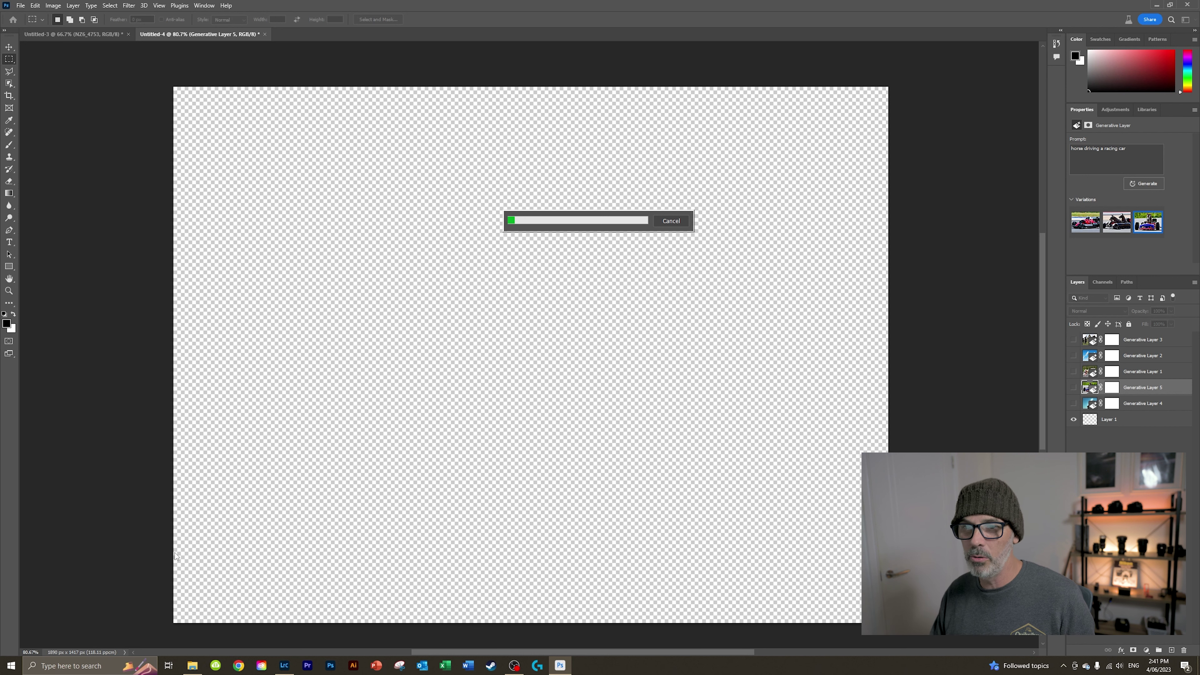
Step: Show Generative Layer 5 and browse its blue-car and horse-pulling-a-car variations
left_click(1074, 387)
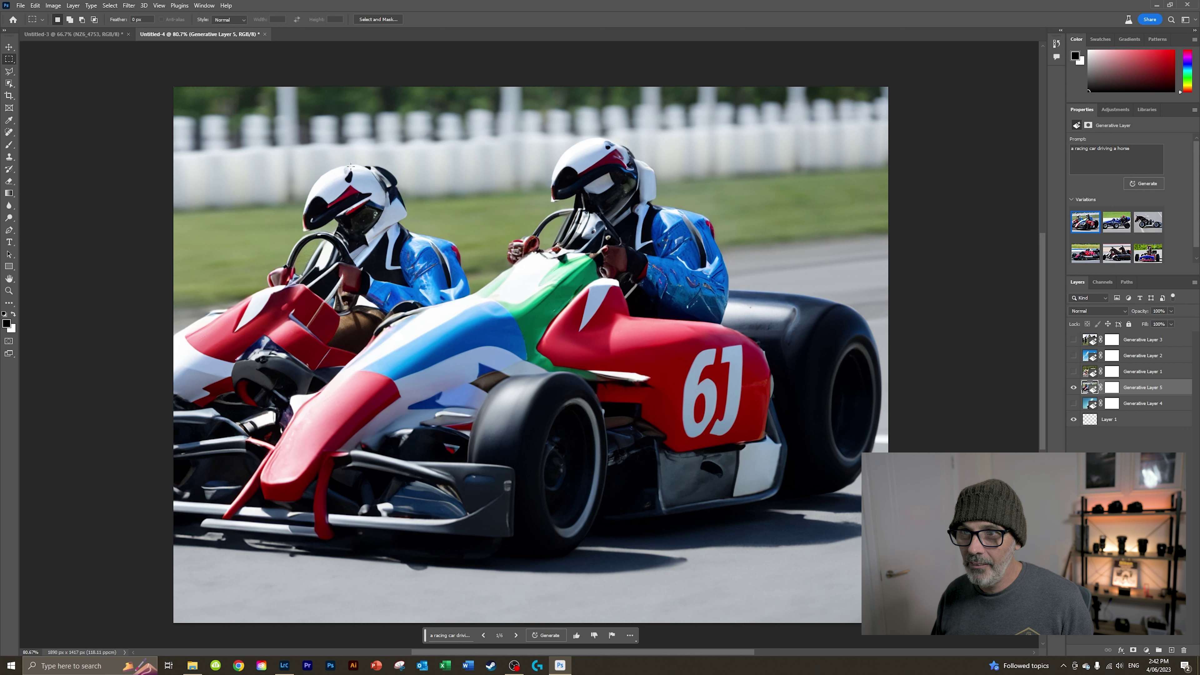
left_click(1118, 226)
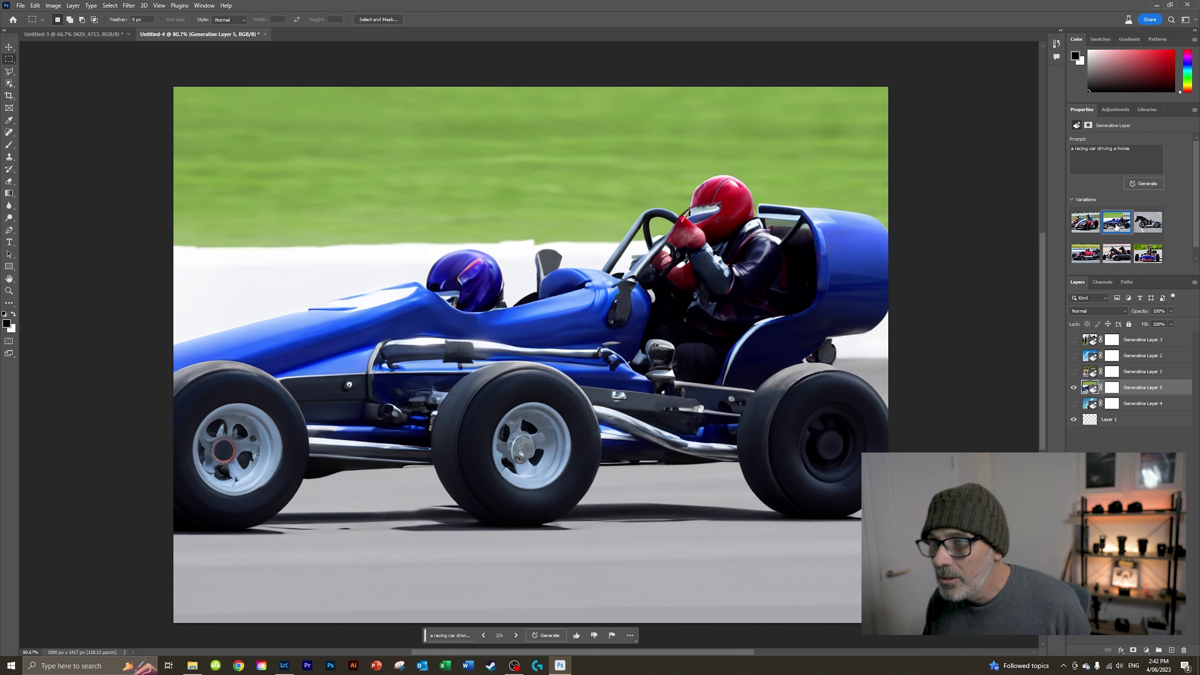
left_click(1146, 231)
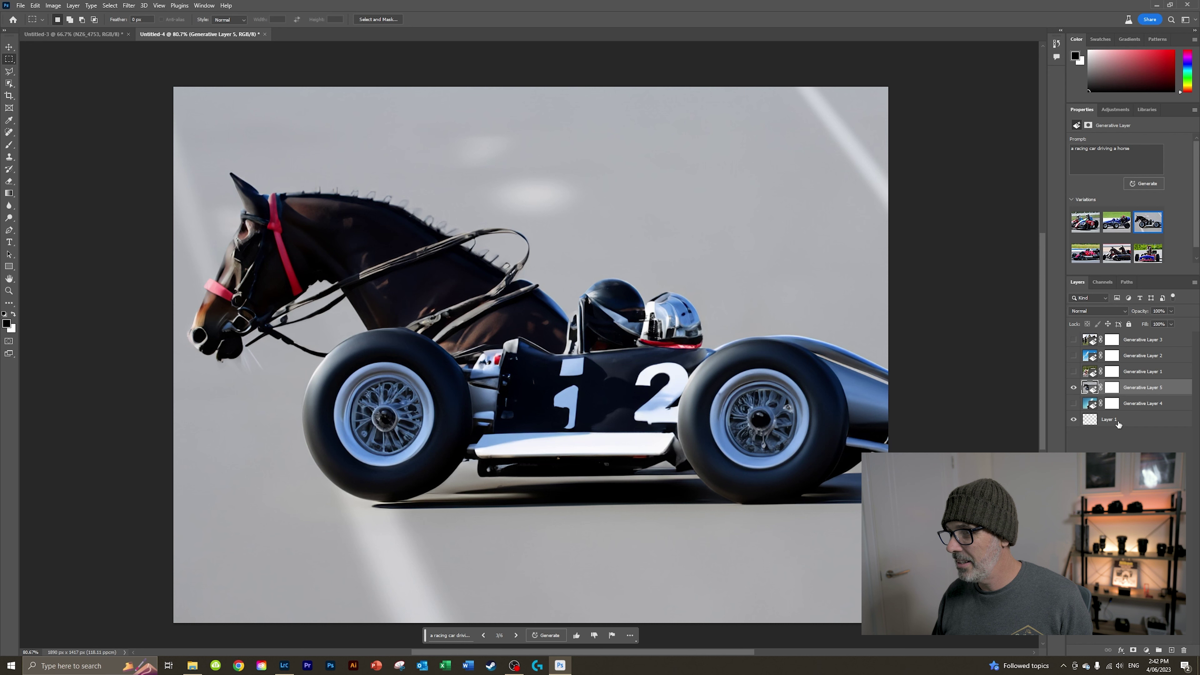
Step: Hide Generative Layer 5, make Layer 1 active and select the entire canvas
left_click(1074, 387)
left_click(1134, 420)
key("ctrl+a")
Step: Generate 'a person made of celery', compare its variations and settle on the second, a celery face
left_click(453, 636)
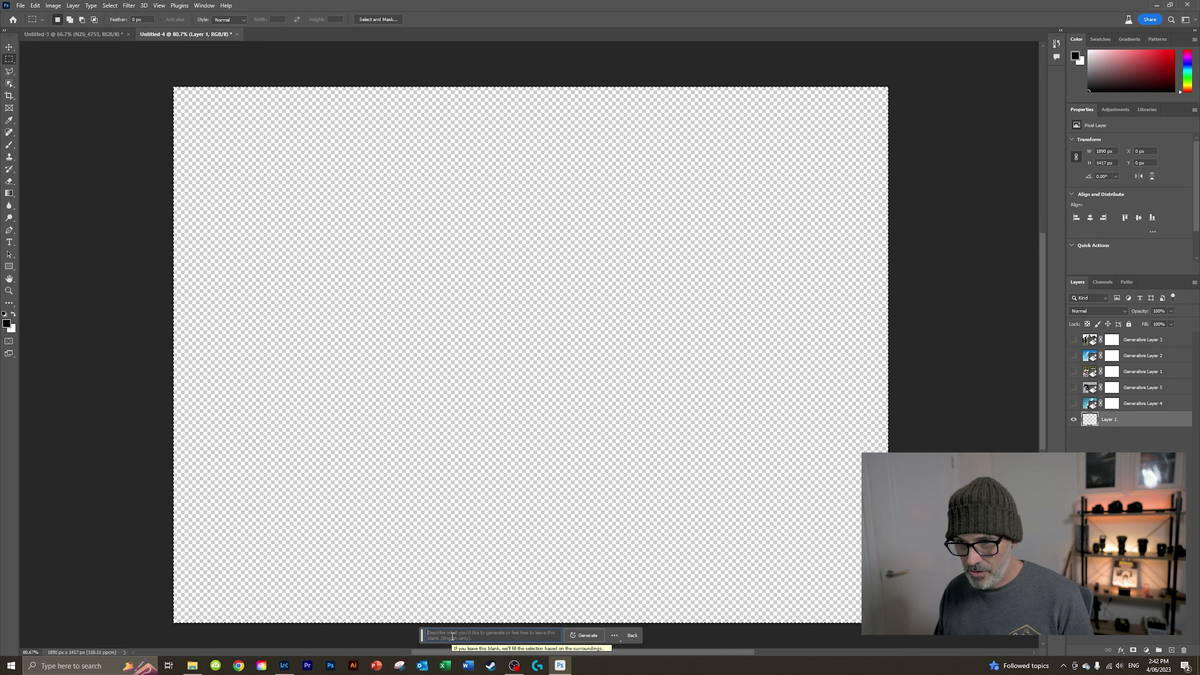
type("a person ")
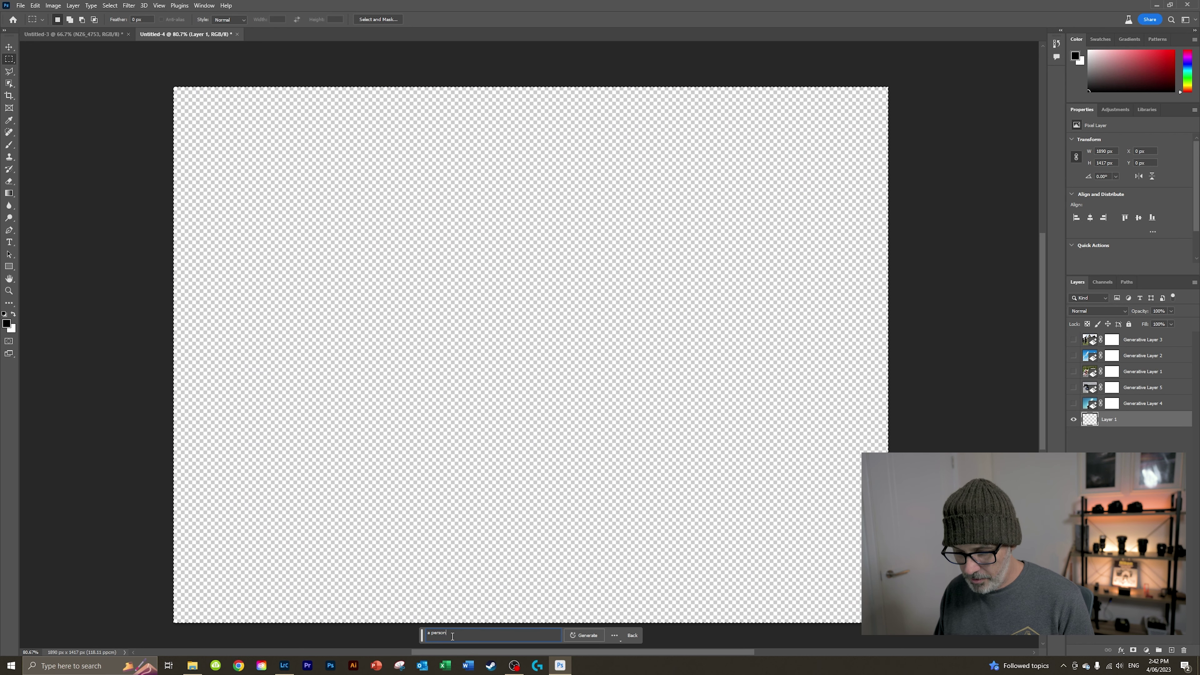
type("made")
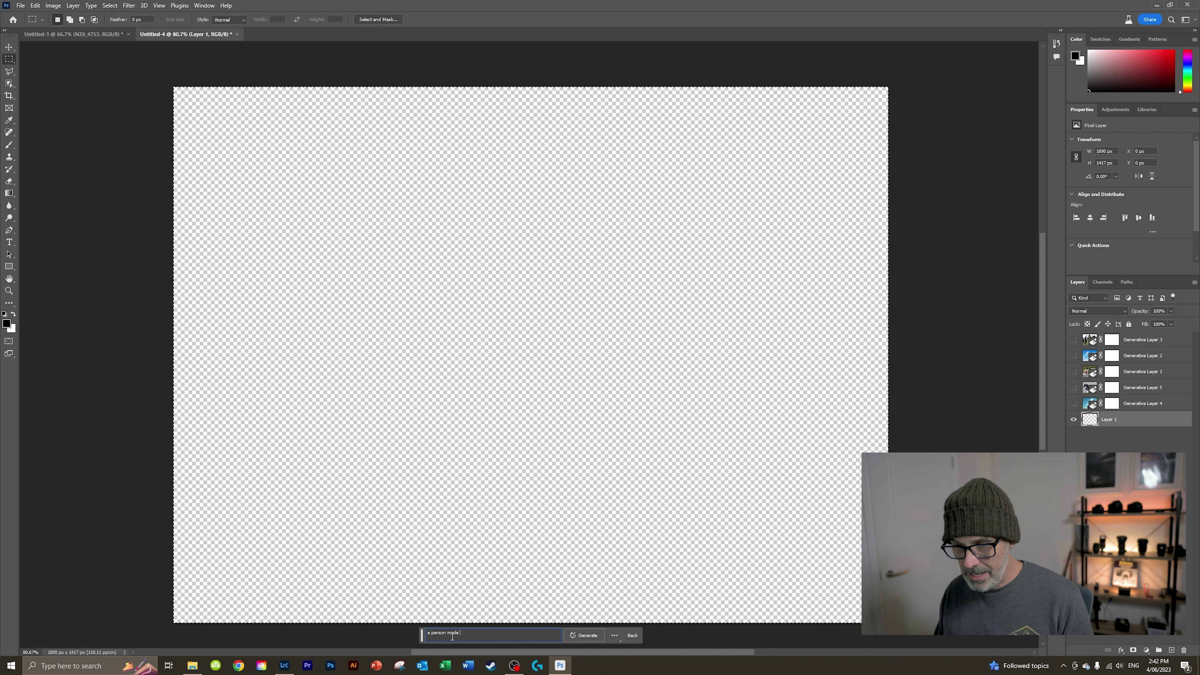
type(" of")
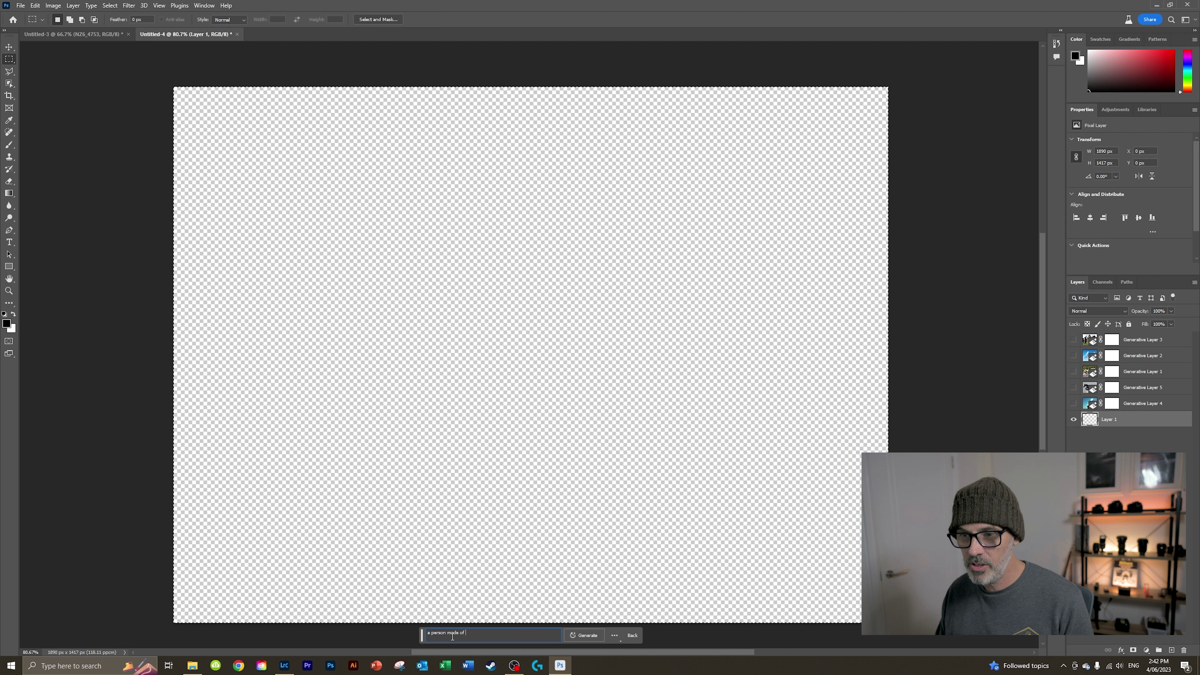
type(" c")
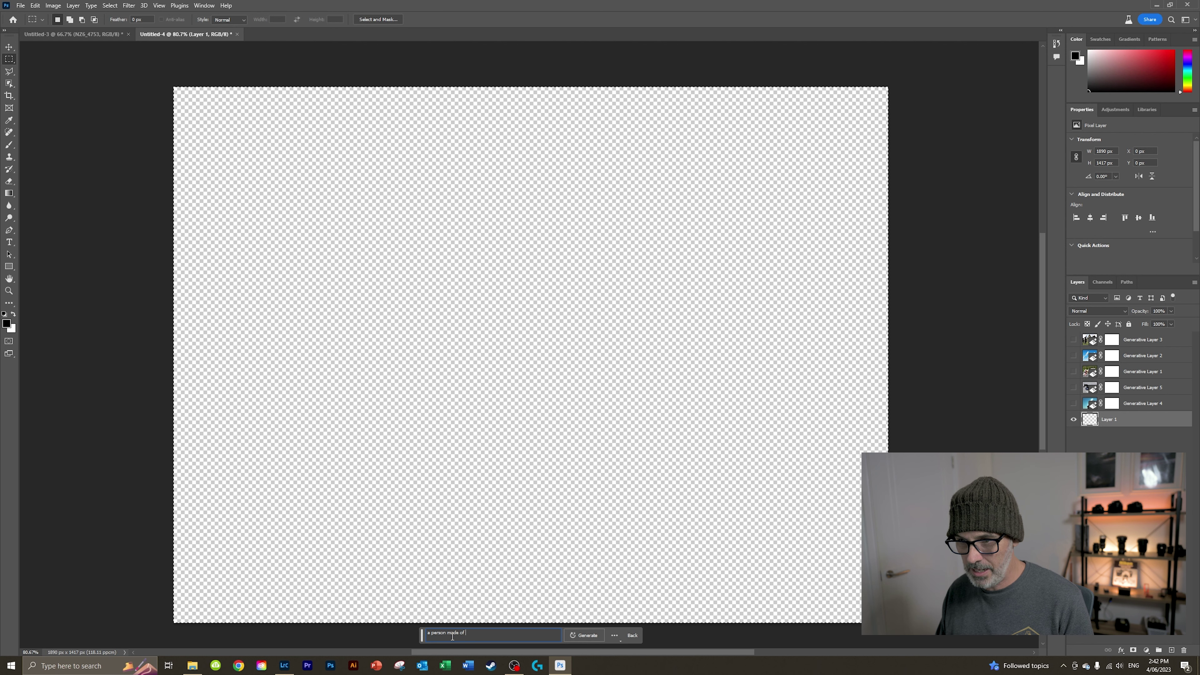
type("elery")
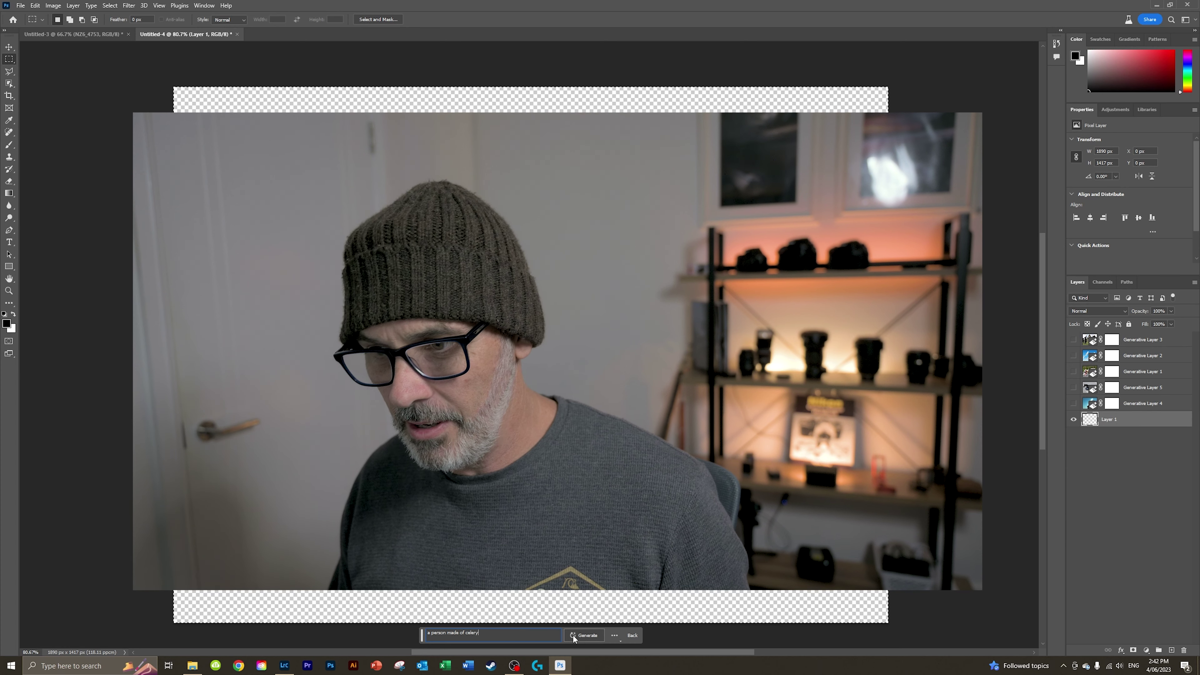
left_click(574, 637)
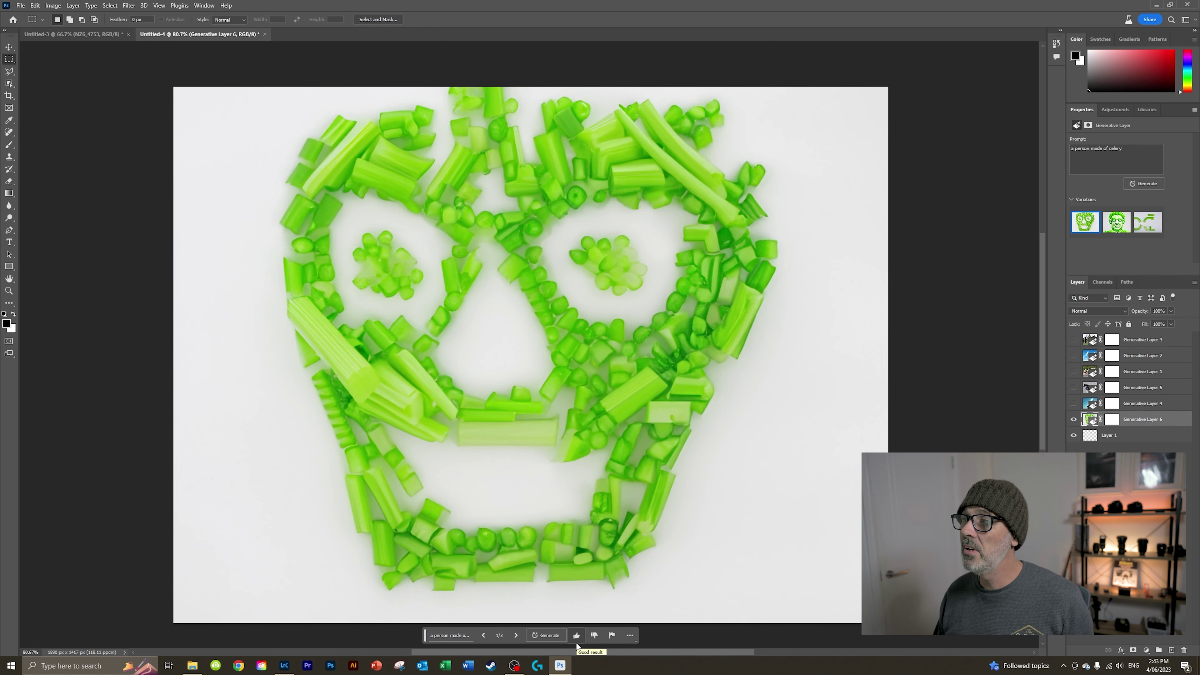
left_click(1118, 221)
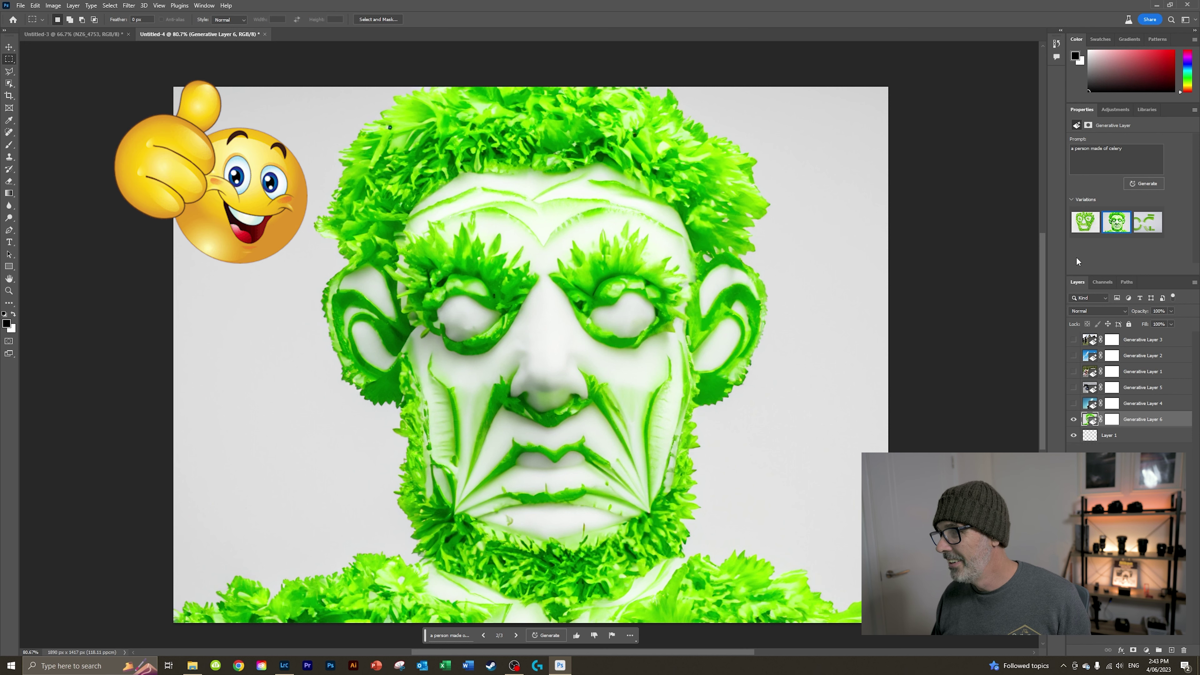
left_click(1148, 221)
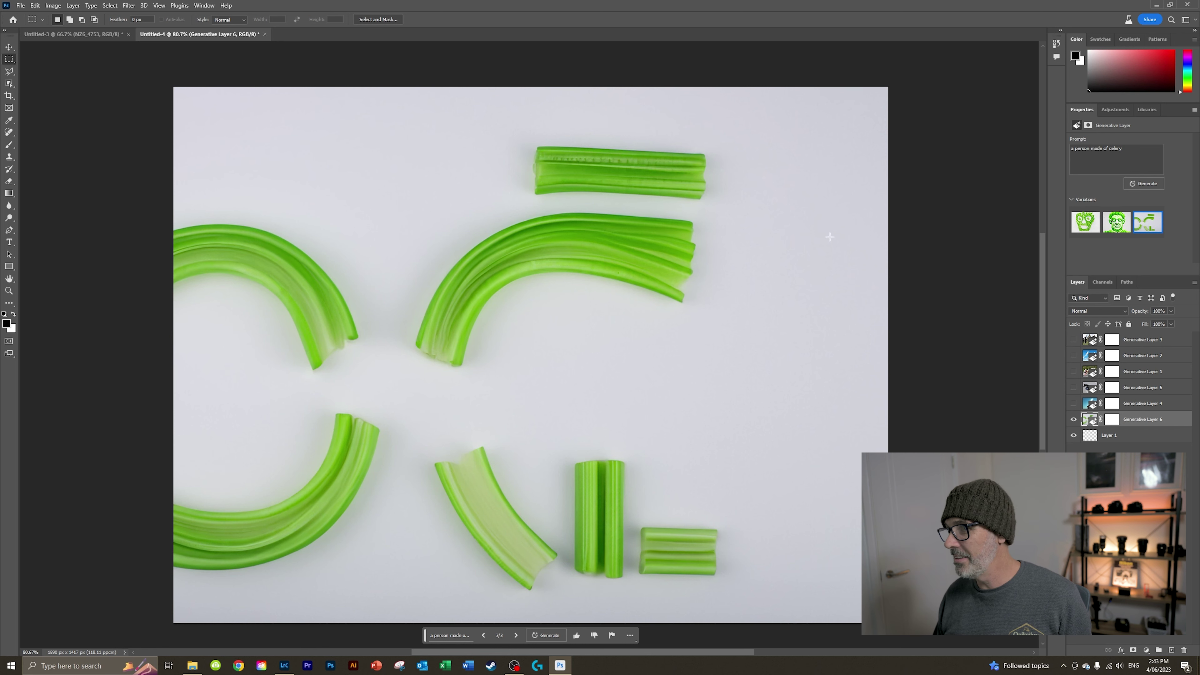
left_click(1117, 223)
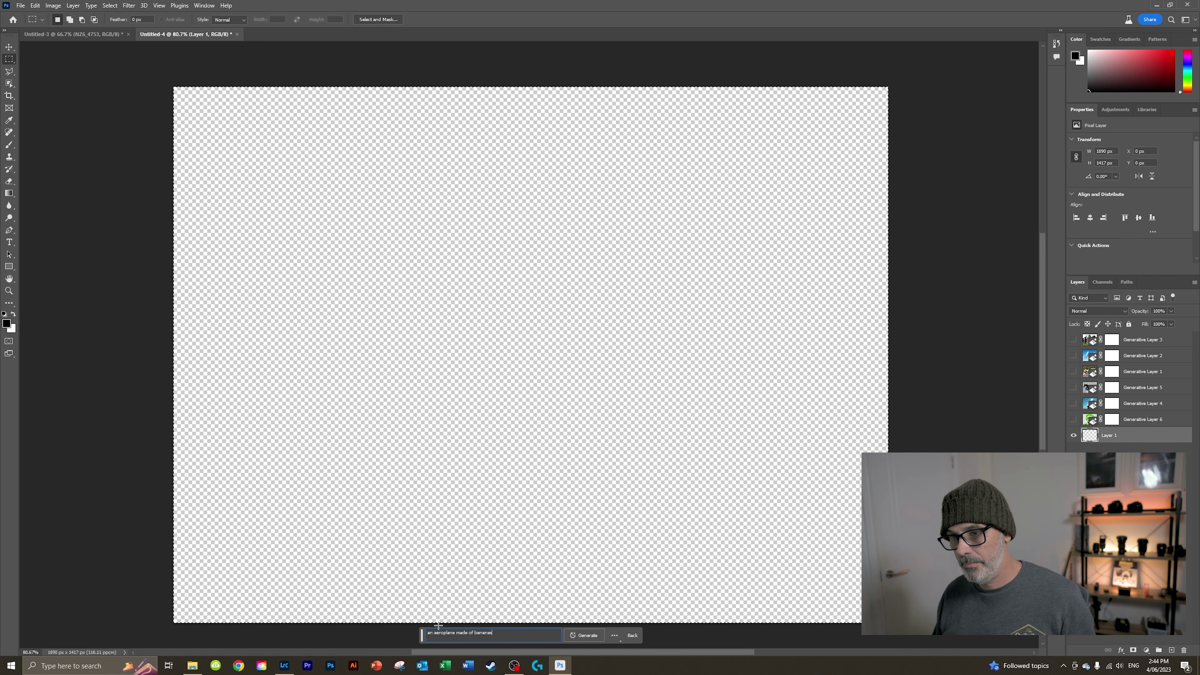
Step: Generate 'an aeroplane made of bananas' and preview its second and third variations
left_click(585, 635)
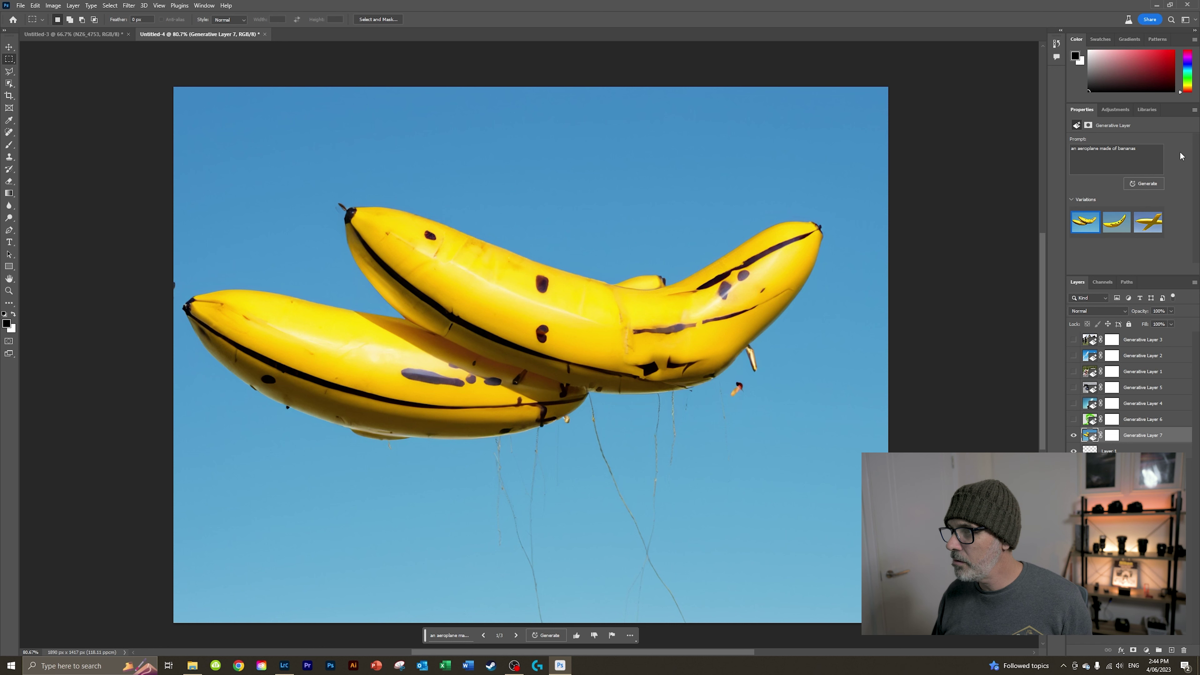
left_click(1130, 226)
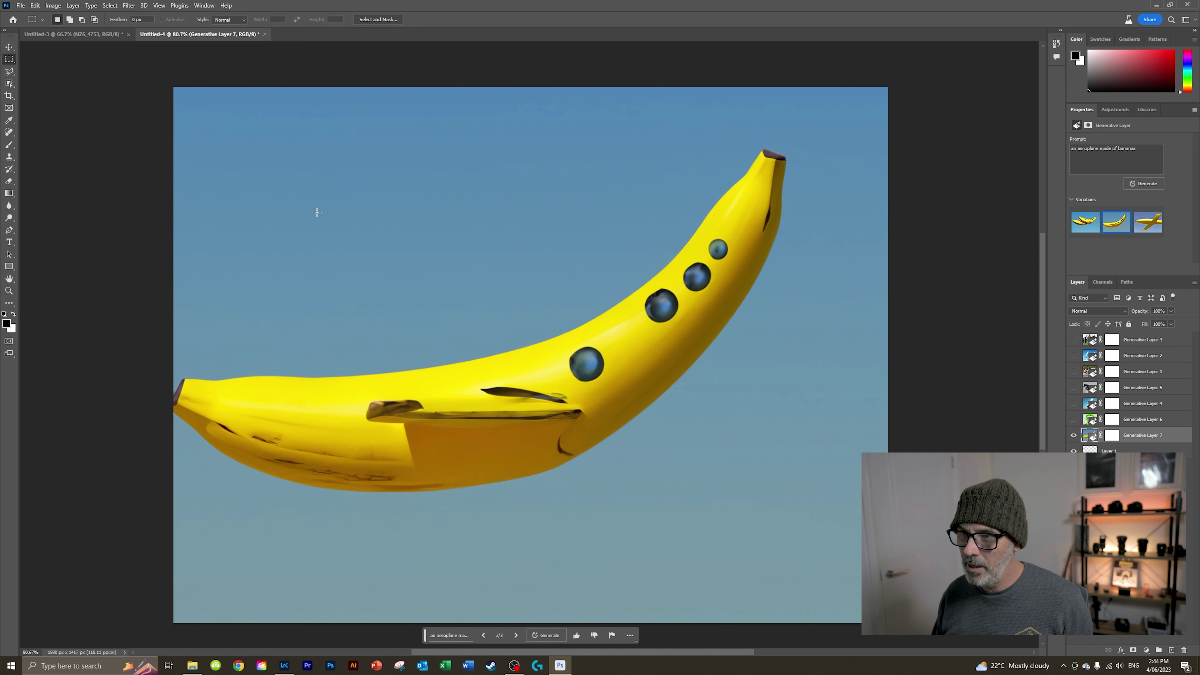
left_click(1149, 224)
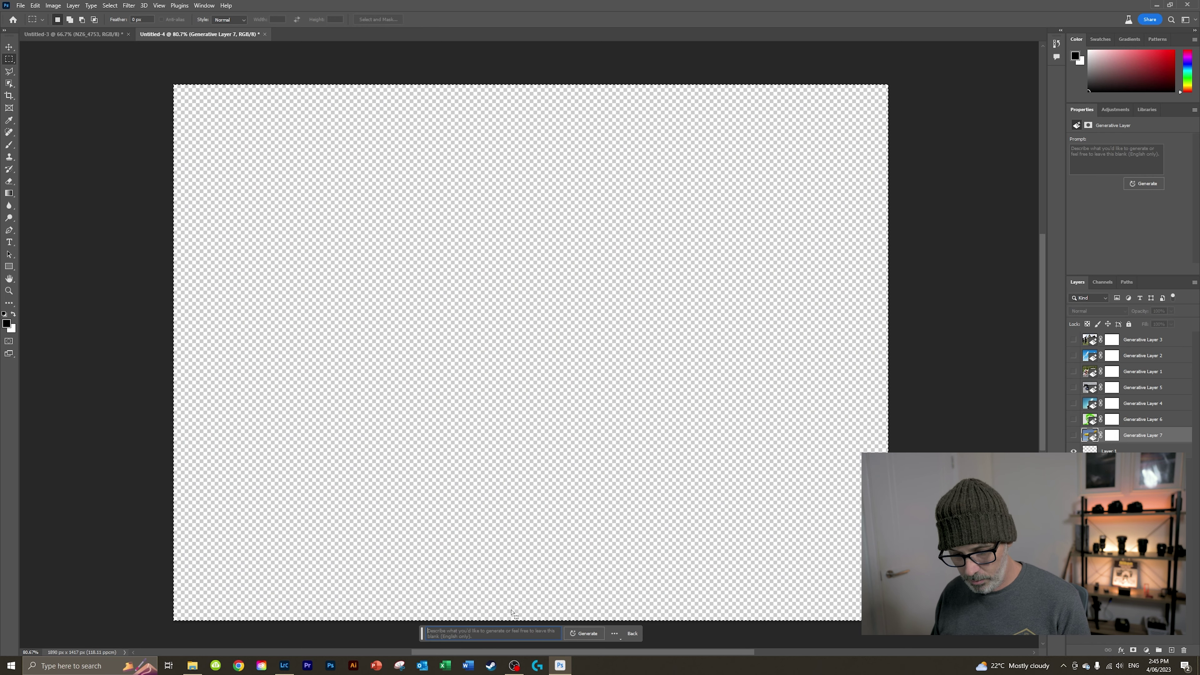
Step: Generate '2 monkeys on a swing' and preview its second and third variations
type("2")
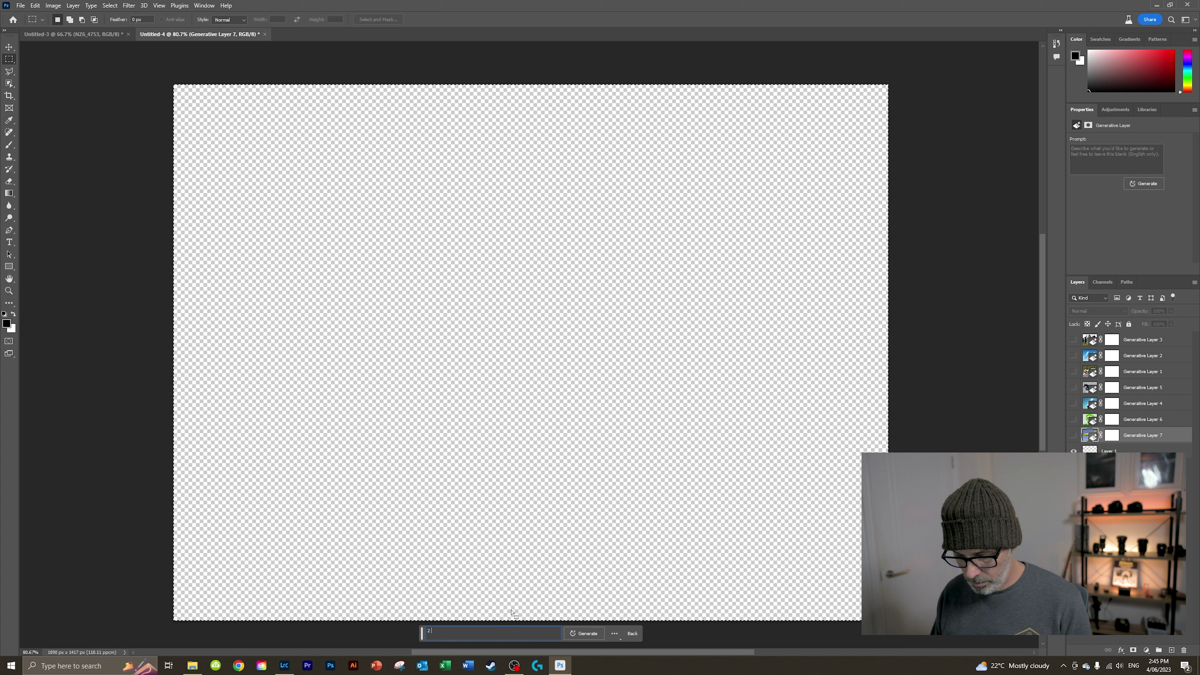
type(" monkeys on ")
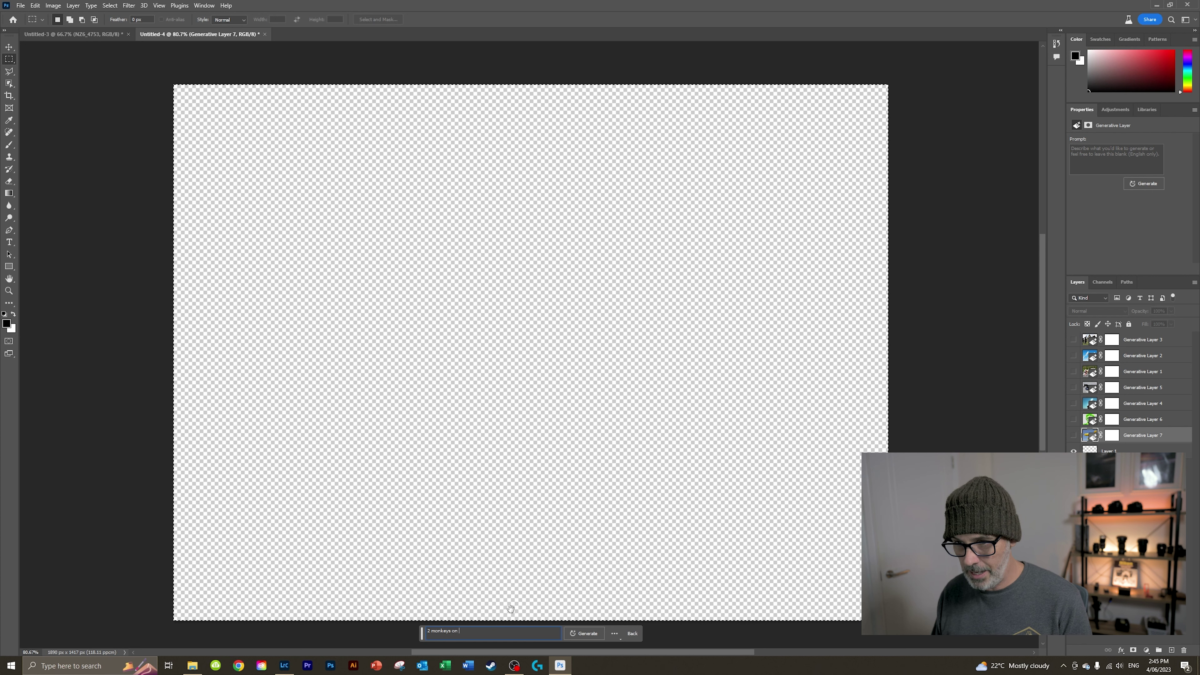
type("a sw")
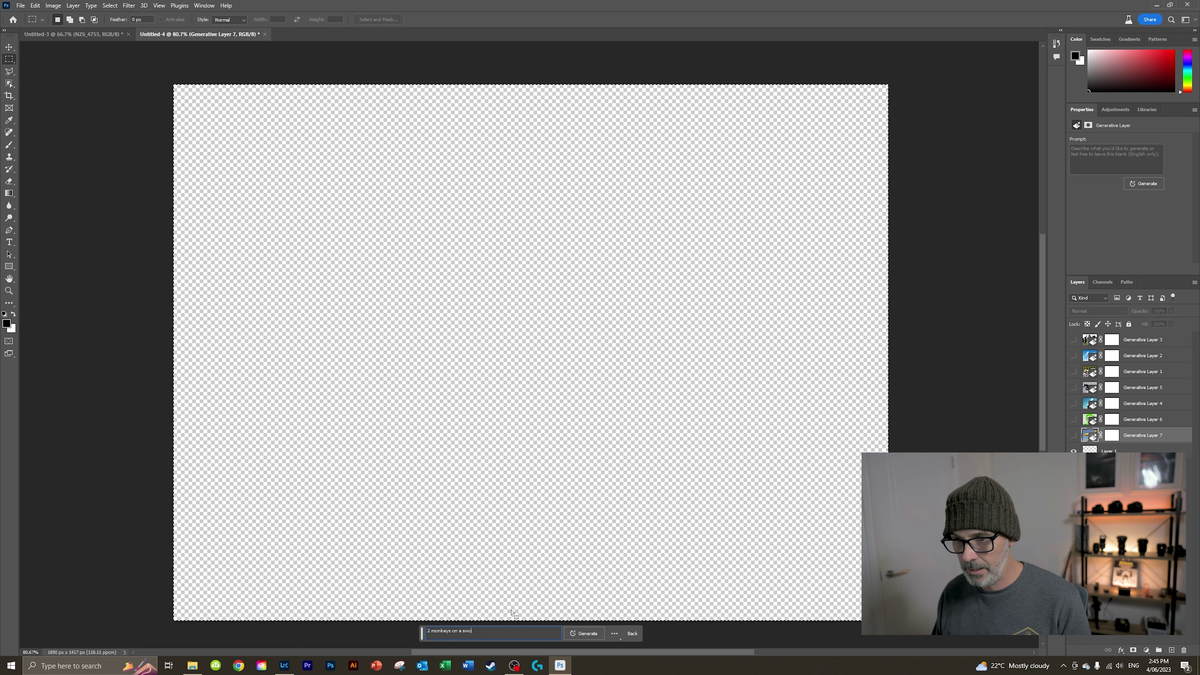
type("ing")
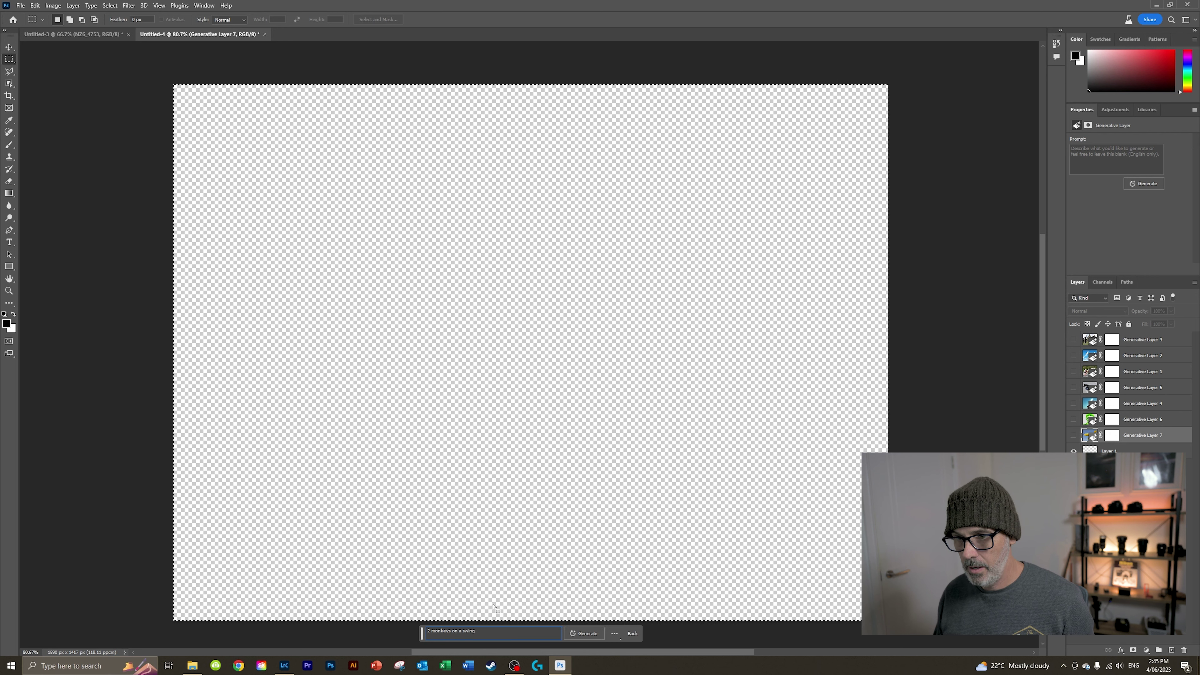
key("Return")
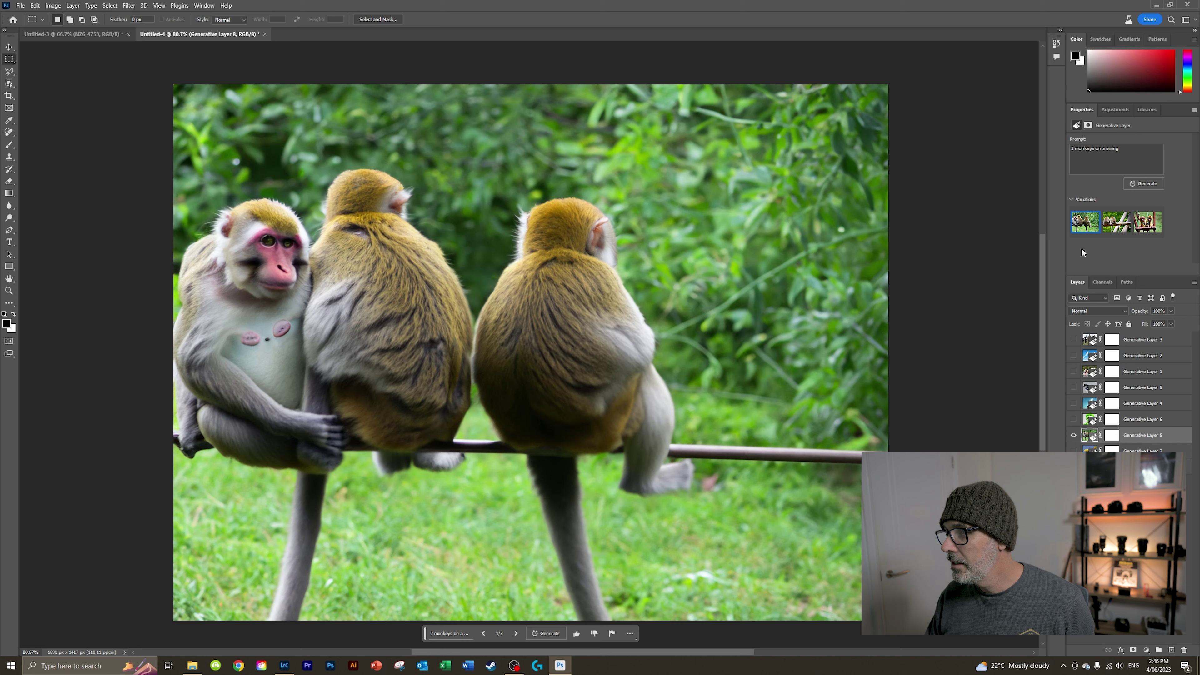
left_click(1117, 222)
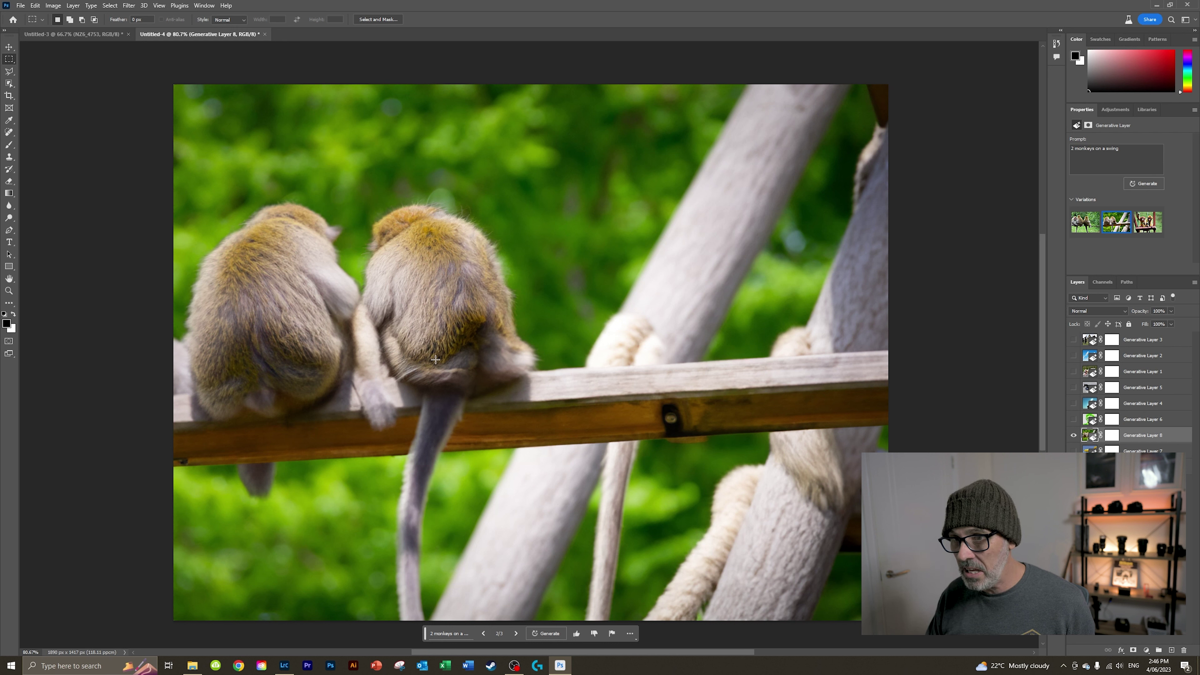
left_click(1148, 227)
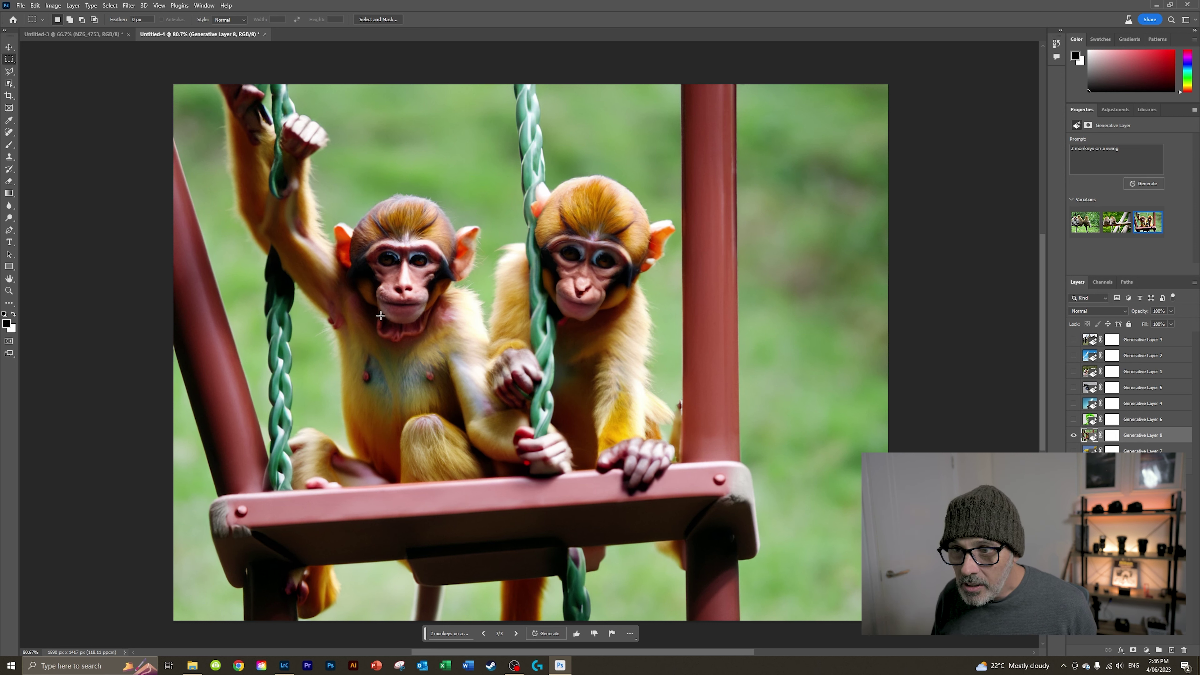
scroll(384, 334, "up", 5)
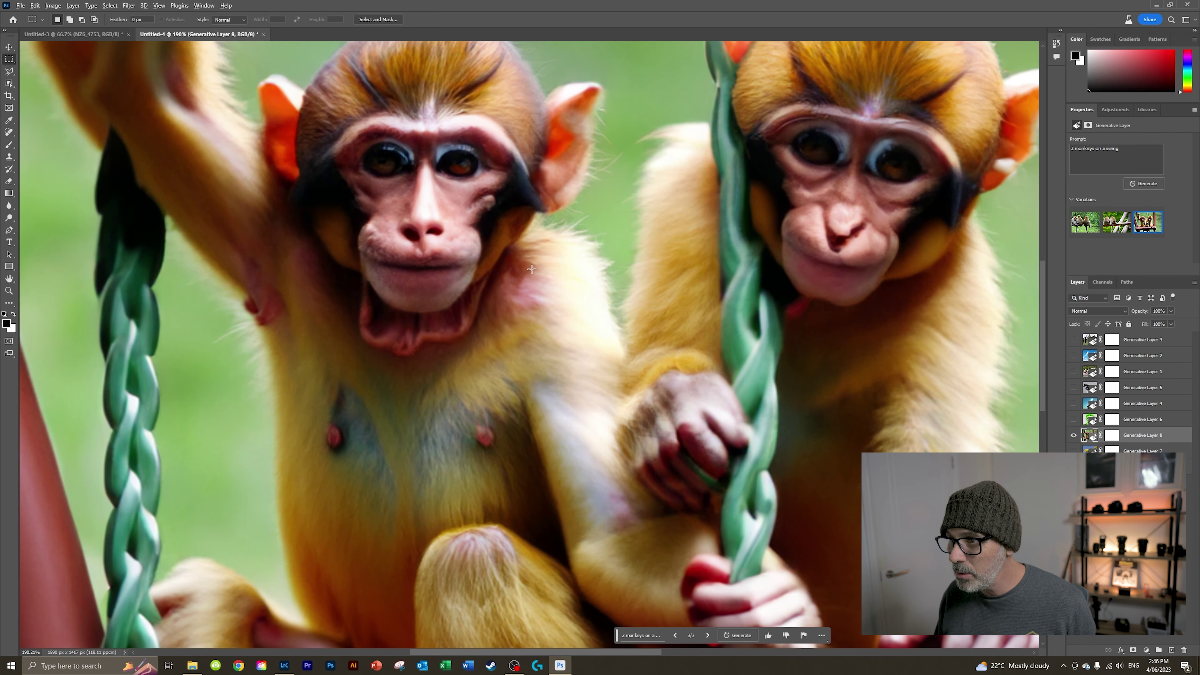
scroll(532, 269, "down", 2)
scroll(533, 268, "down", 4)
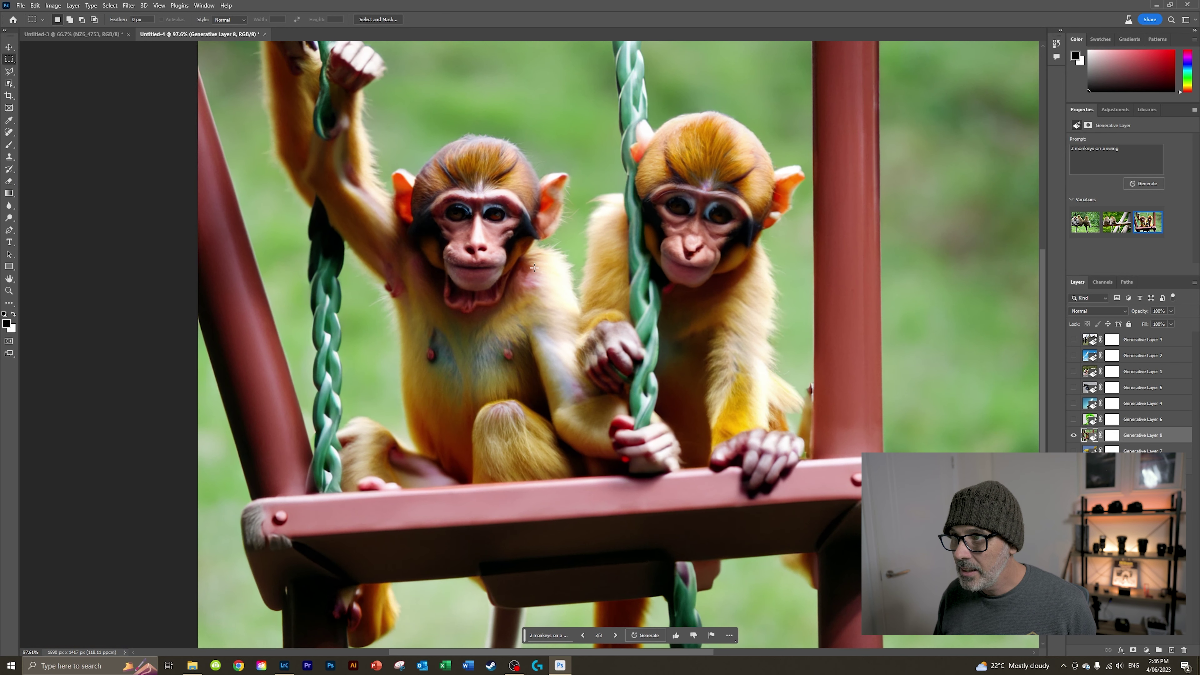
scroll(534, 267, "down", 1)
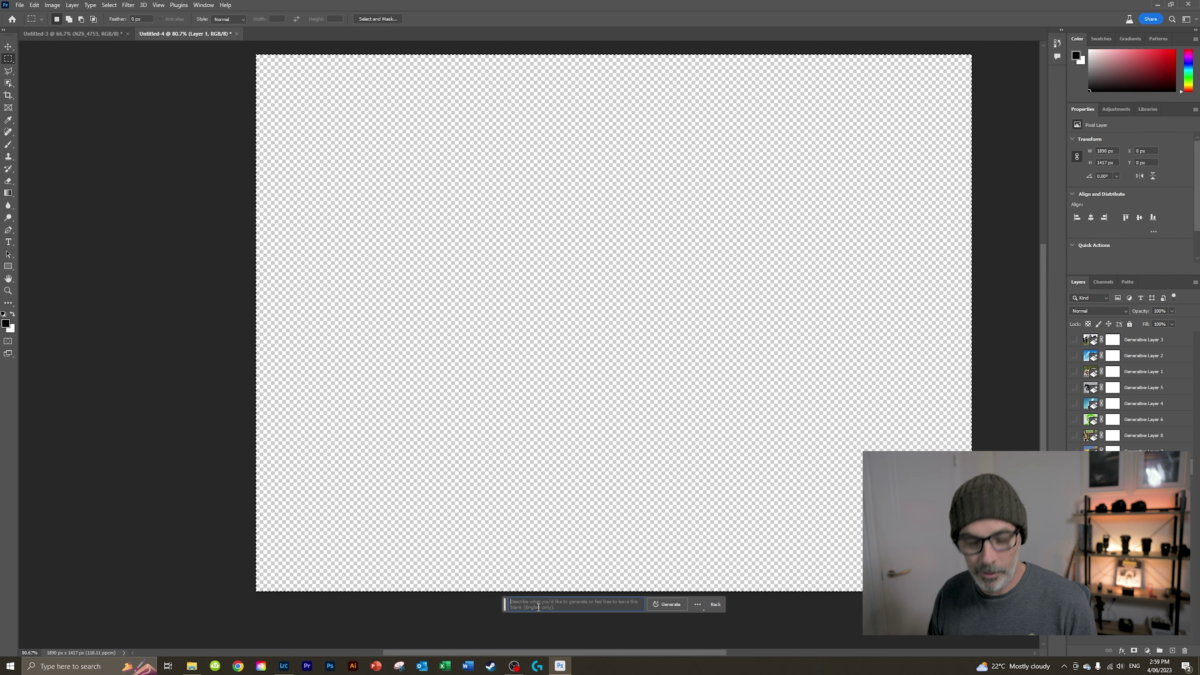
Step: Generate 'spider wearing rollerskates' and preview its second and third, red-striped tarantula, variations
left_click(668, 604)
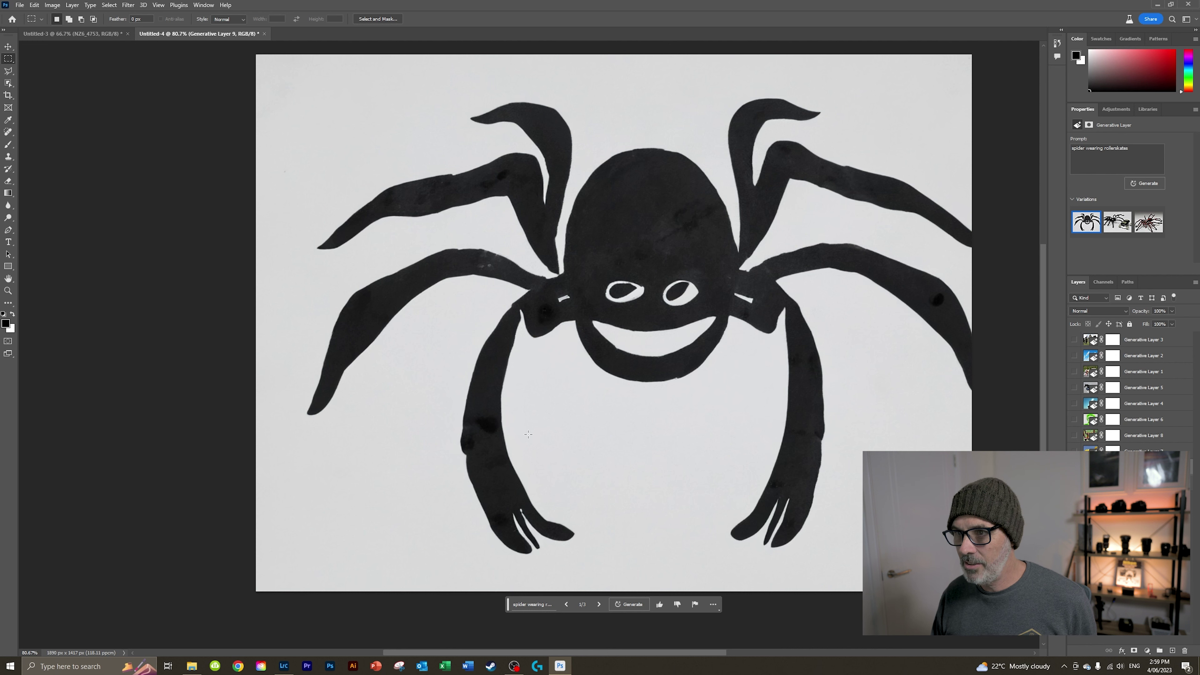
left_click(1114, 225)
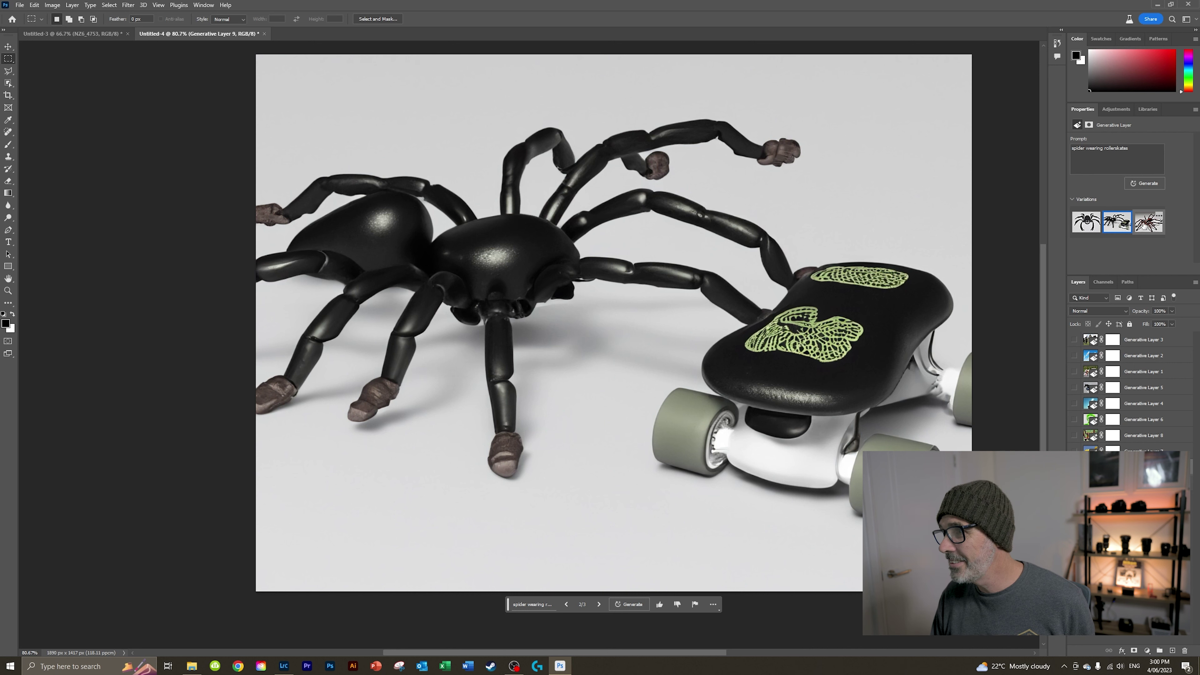
left_click(1148, 222)
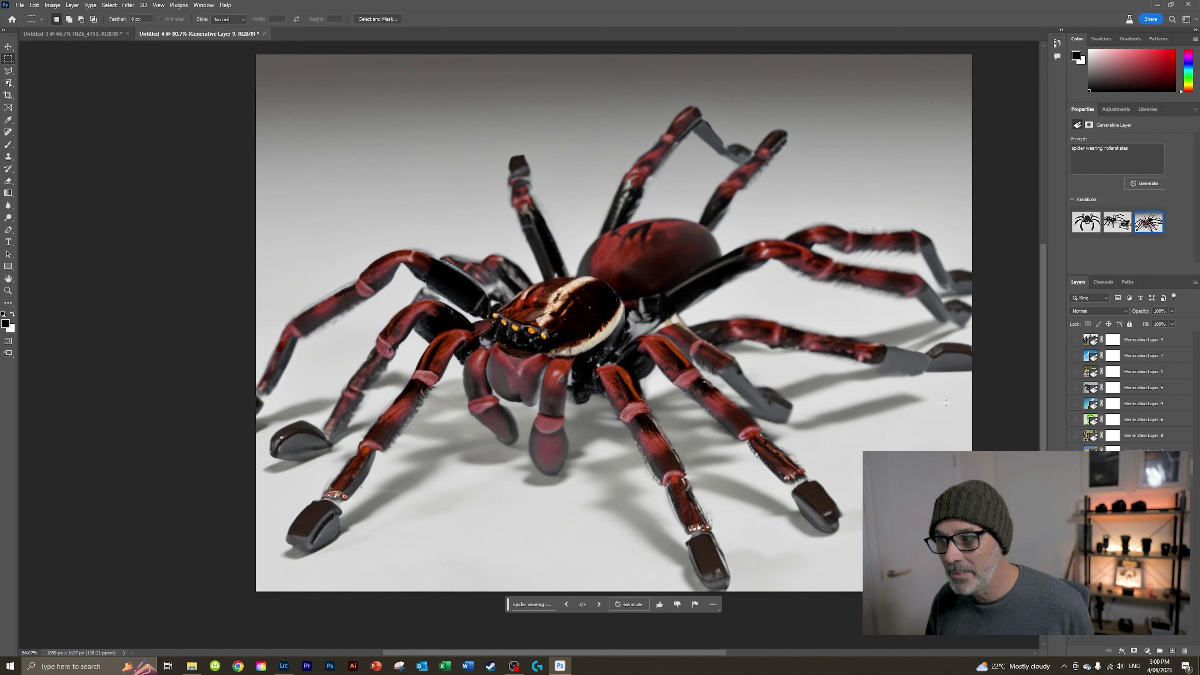
Step: On Layer 1, select the whole canvas and generate 'woman with cameras for hands and cakes for feet'
key("Delete")
key("ctrl+a")
left_click(535, 604)
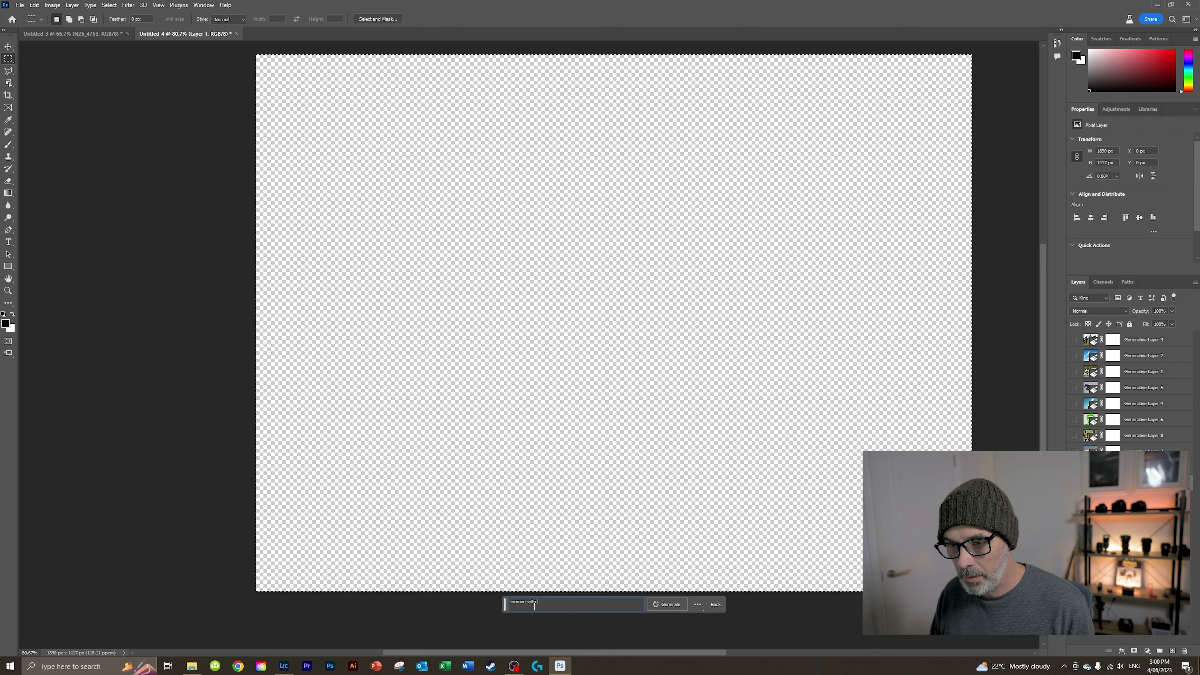
type("woman with c")
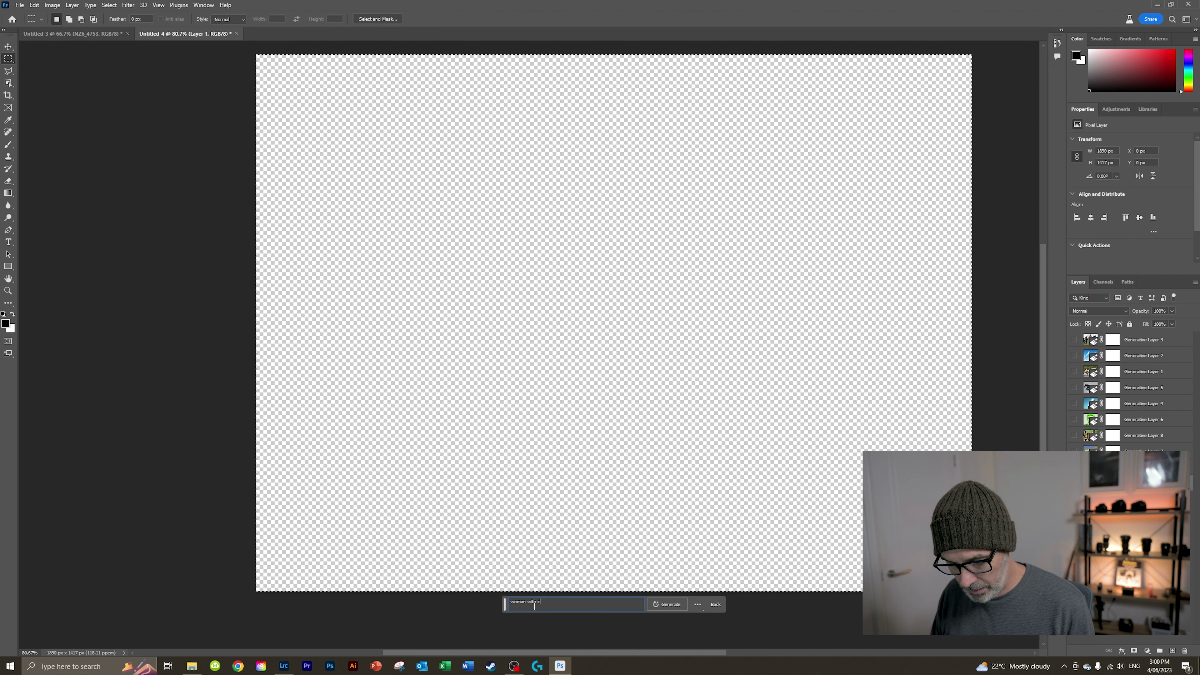
type("ameras for h")
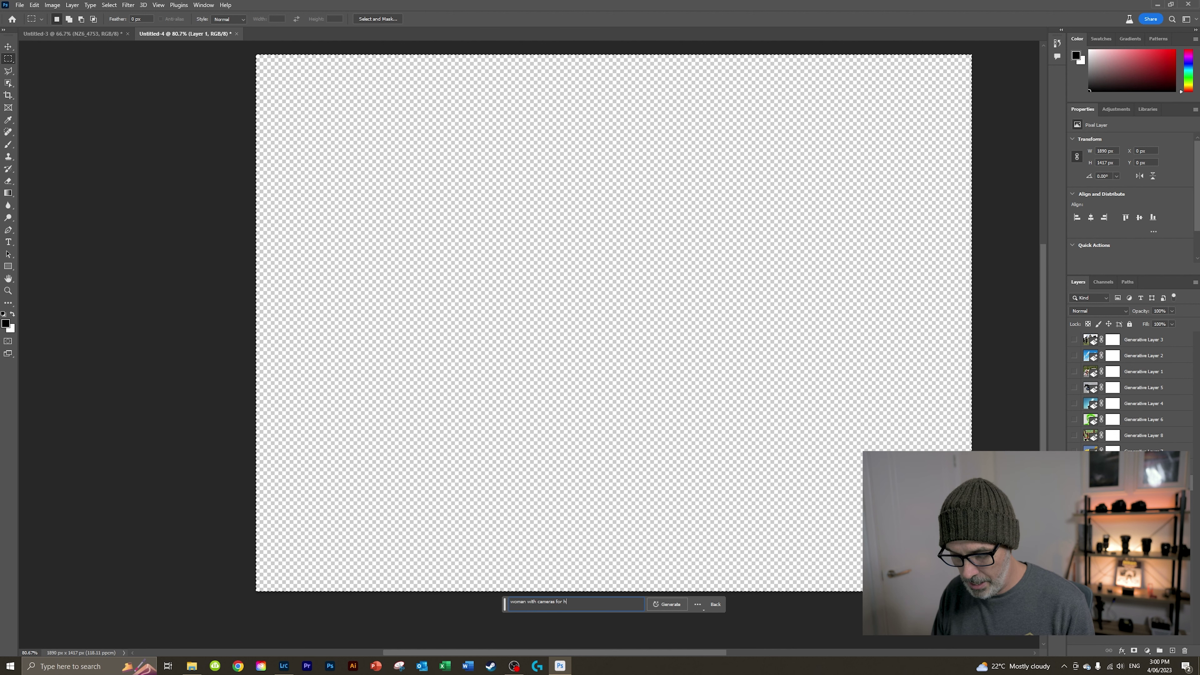
type("ands and")
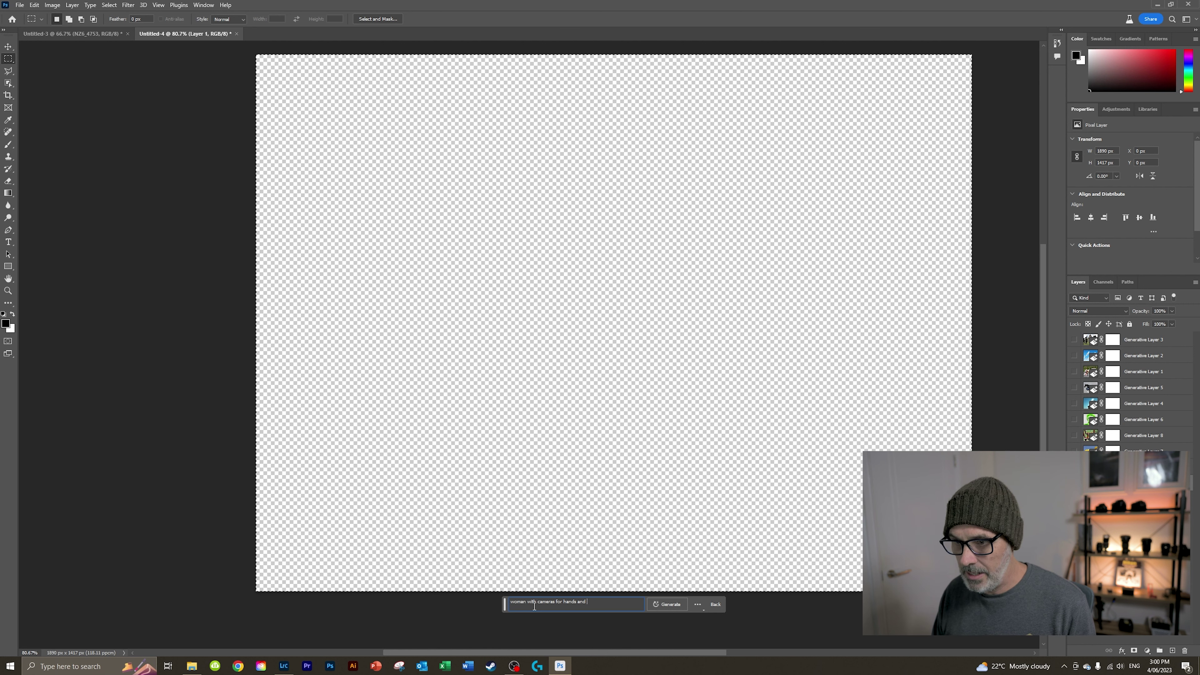
type(" c")
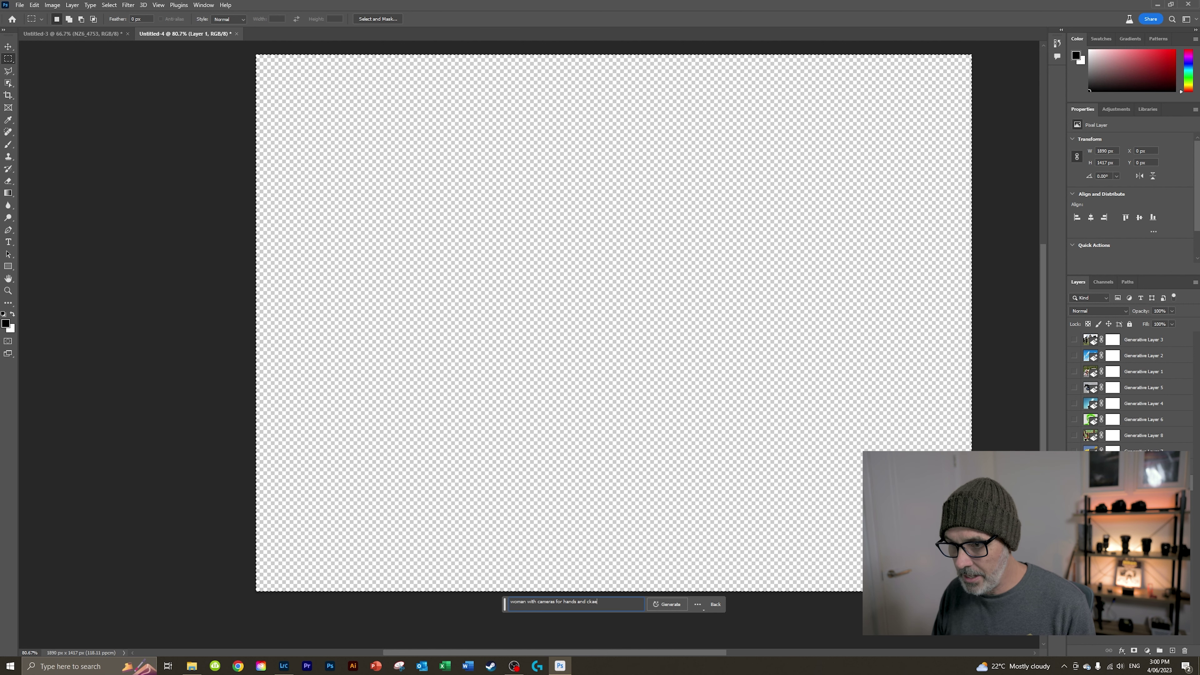
type("akes for feet")
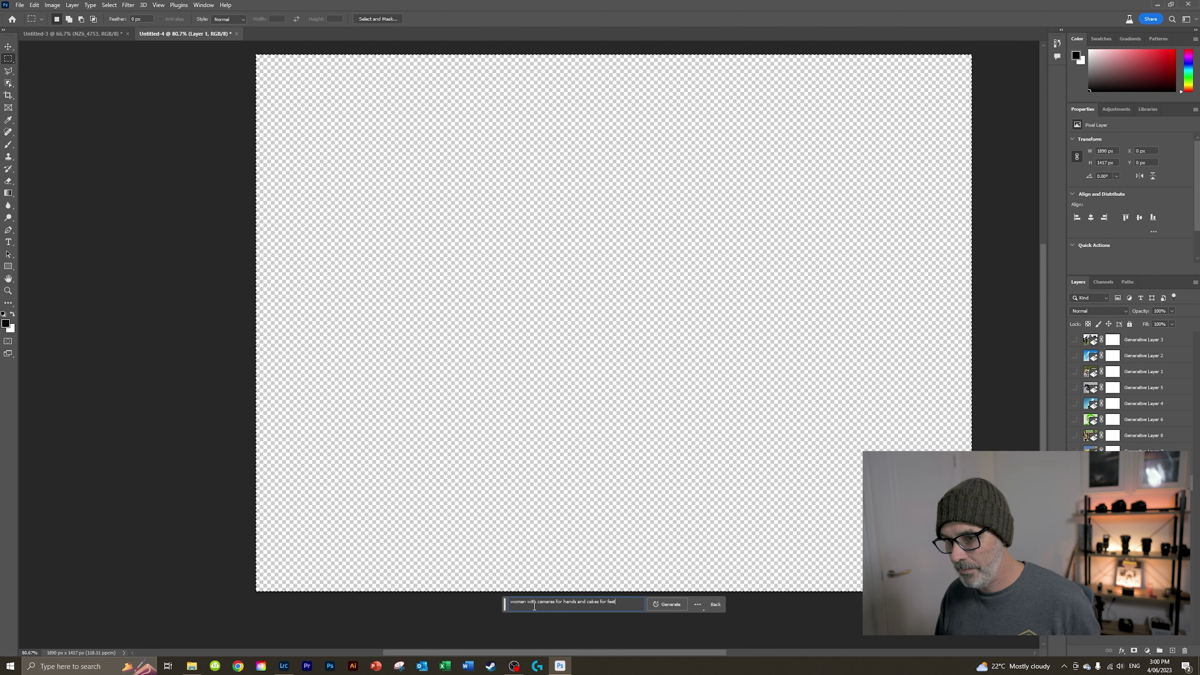
left_click(667, 604)
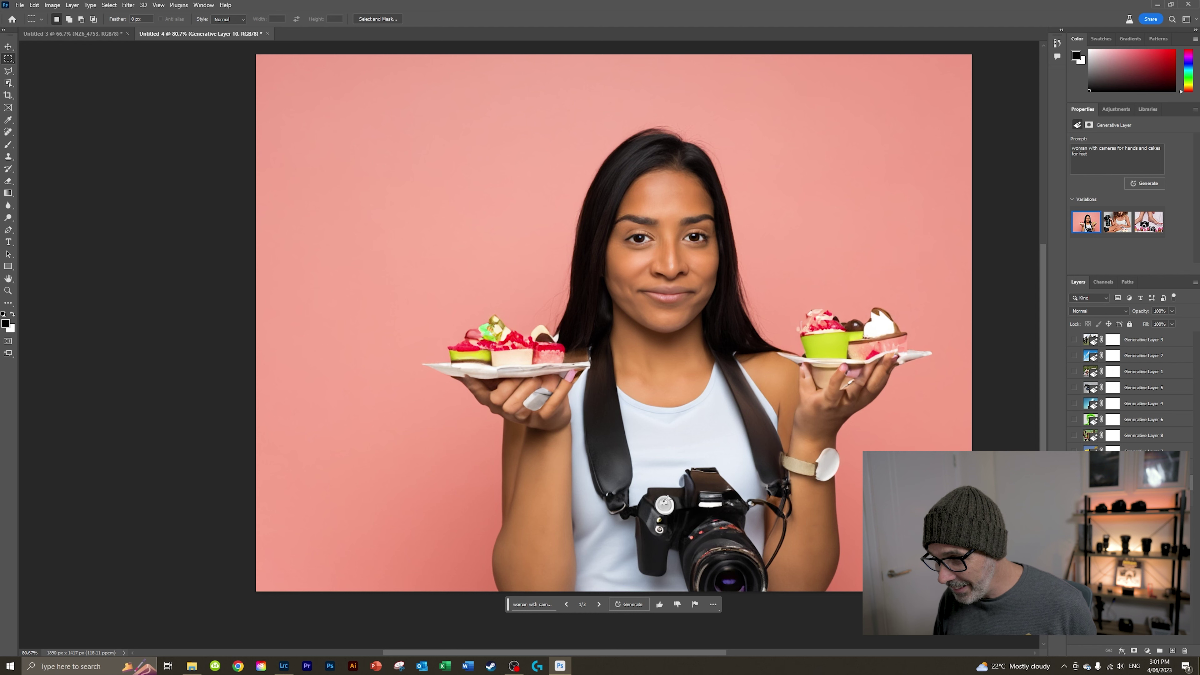
scroll(689, 507, "up", 1)
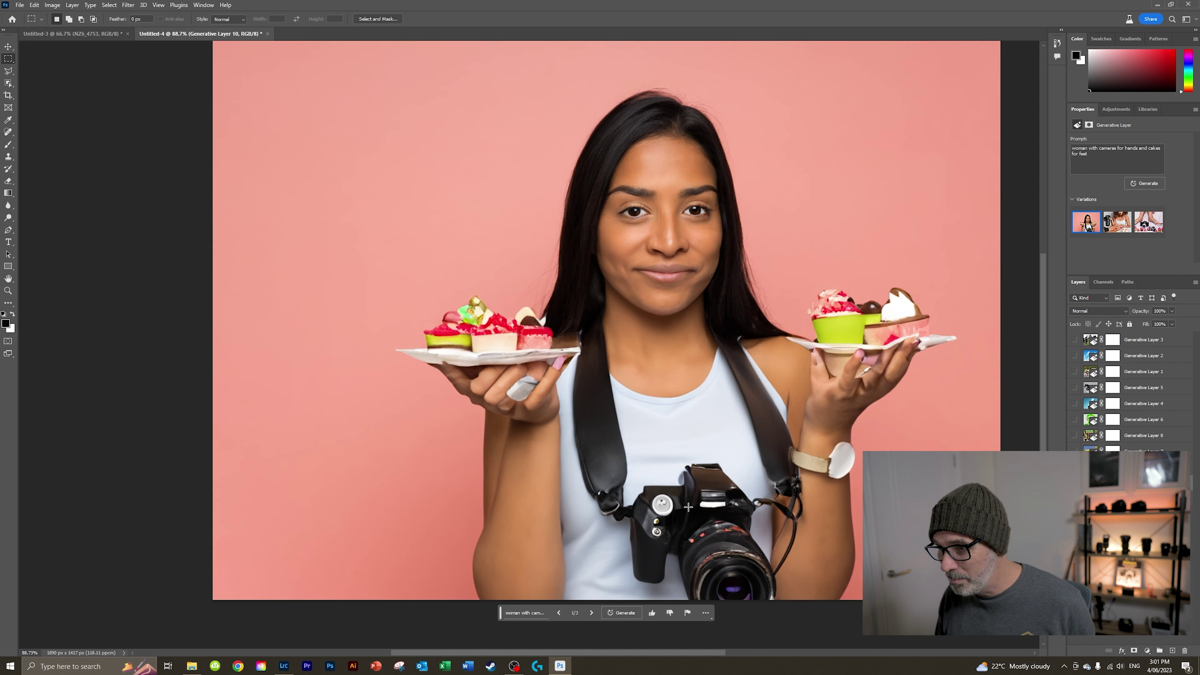
scroll(688, 507, "up", 9)
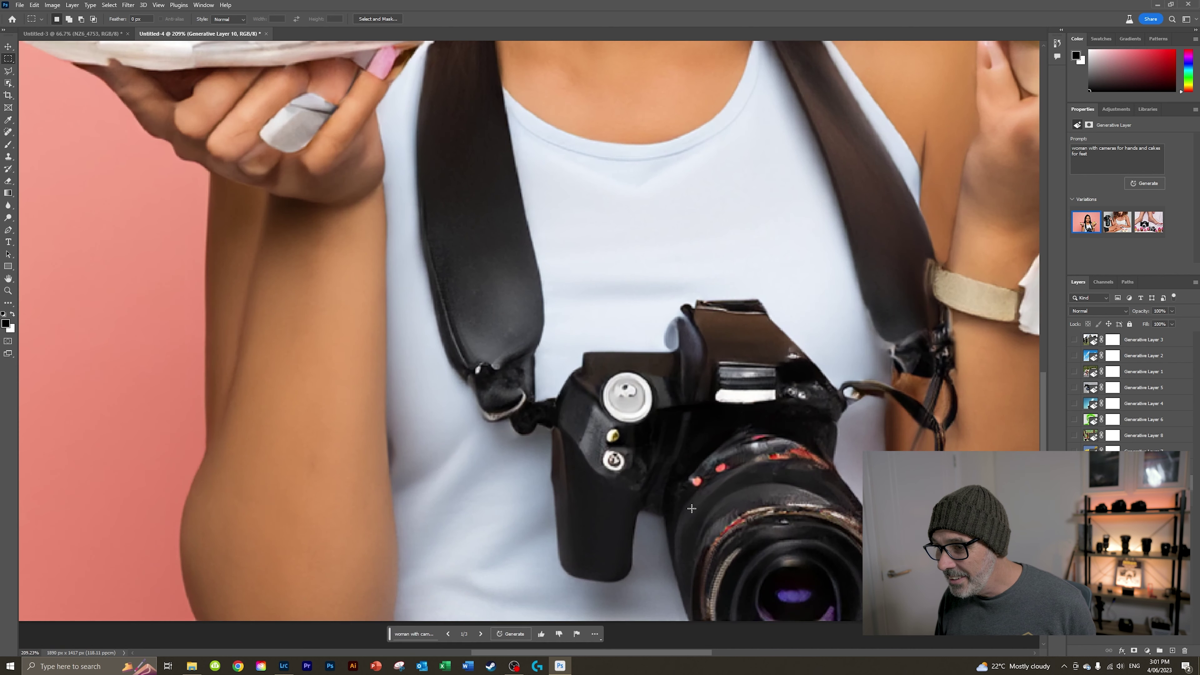
scroll(692, 509, "down", 2)
left_click_drag(554, 653, 587, 653)
scroll(562, 500, "up", 3)
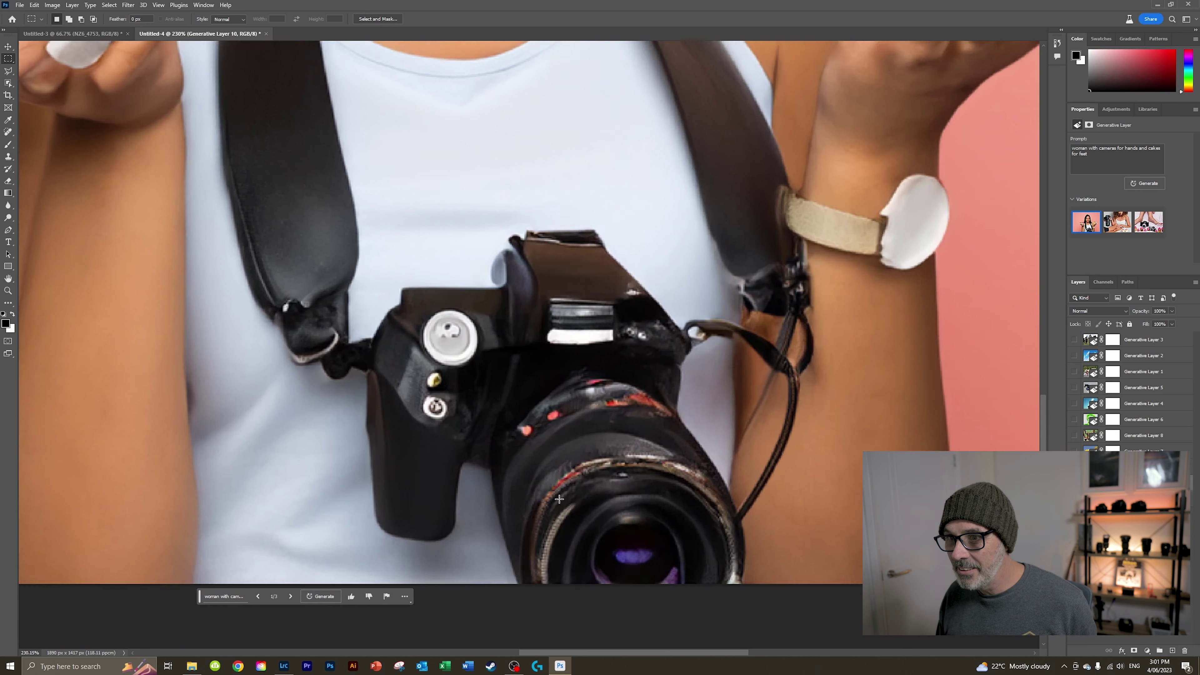
scroll(561, 500, "down", 6)
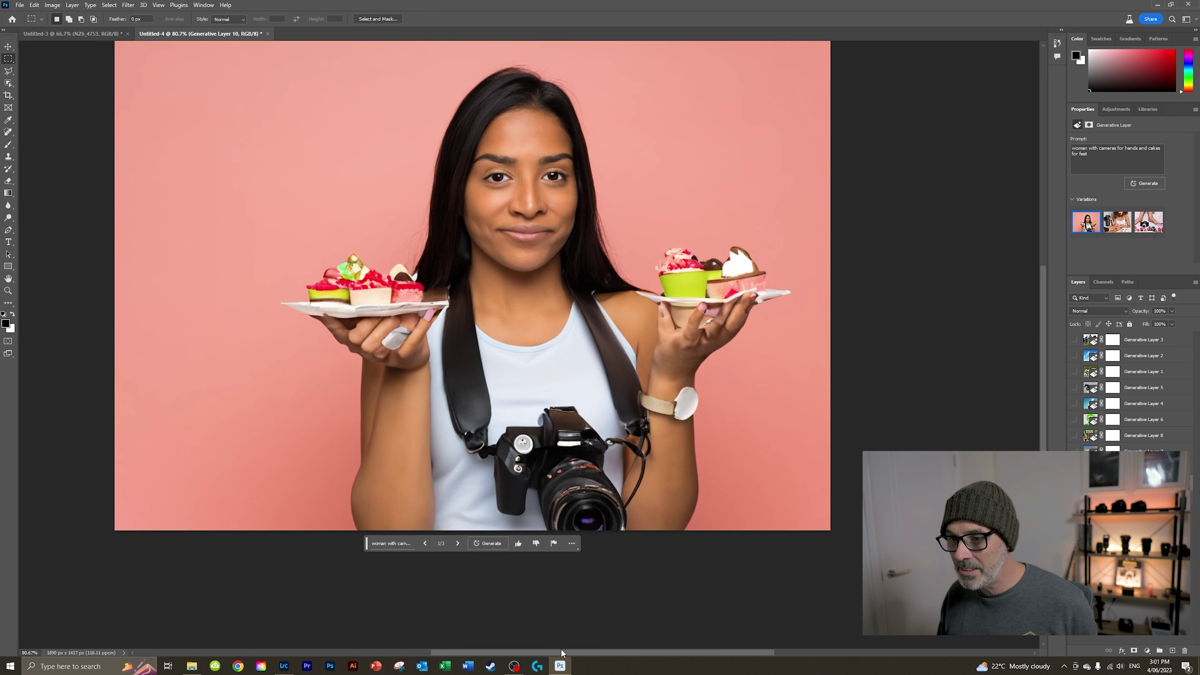
left_click_drag(562, 653, 537, 653)
scroll(546, 606, "up", 2)
scroll(546, 607, "up", 1)
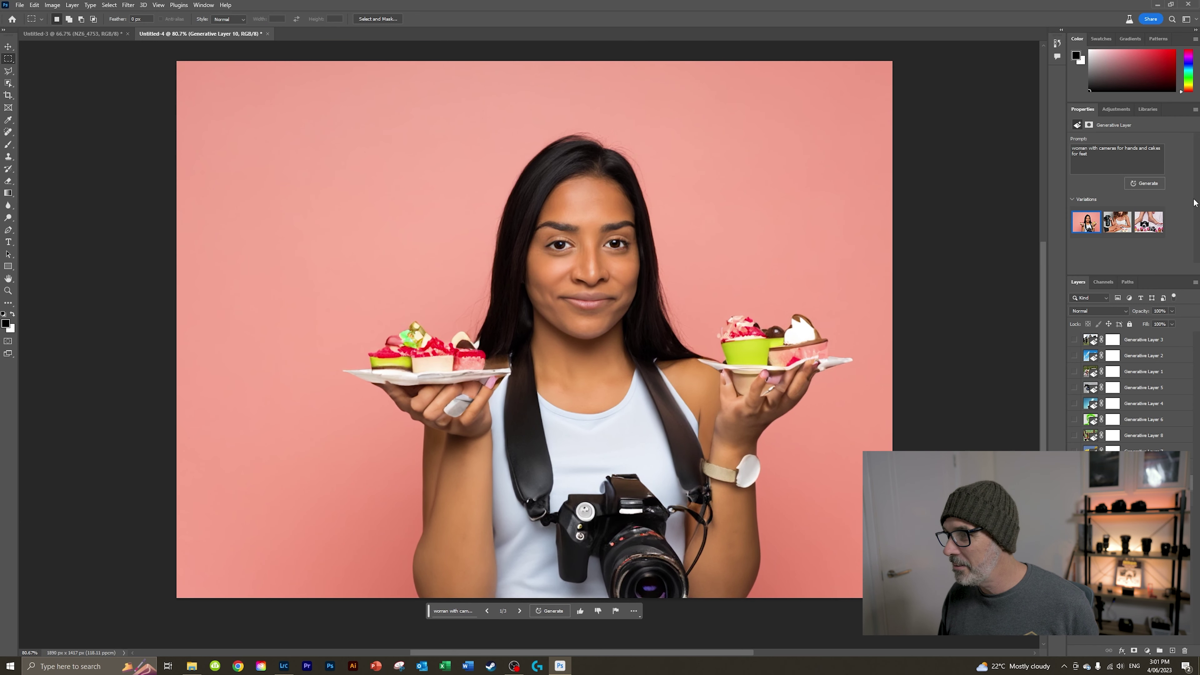
left_click(520, 610)
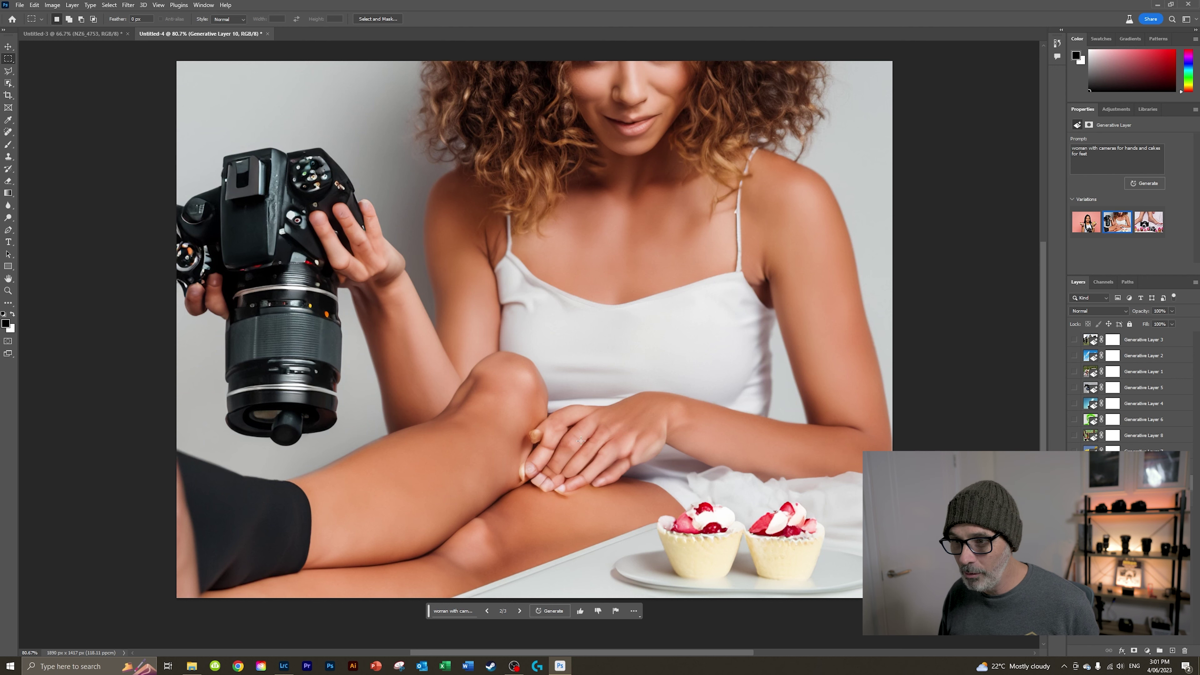
Step: Zoom out over the image, show the third cameras-and-cupcakes variation, then clear the canvas
scroll(586, 474, "up", 5)
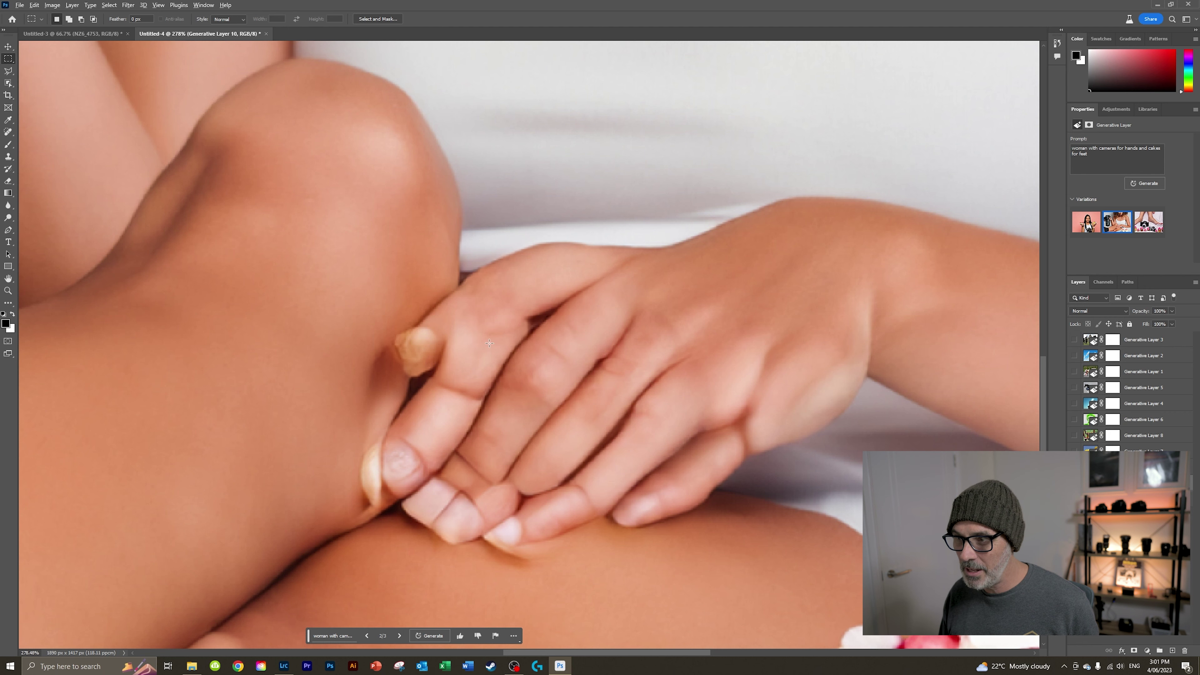
scroll(489, 343, "down", 5)
scroll(499, 343, "down", 3)
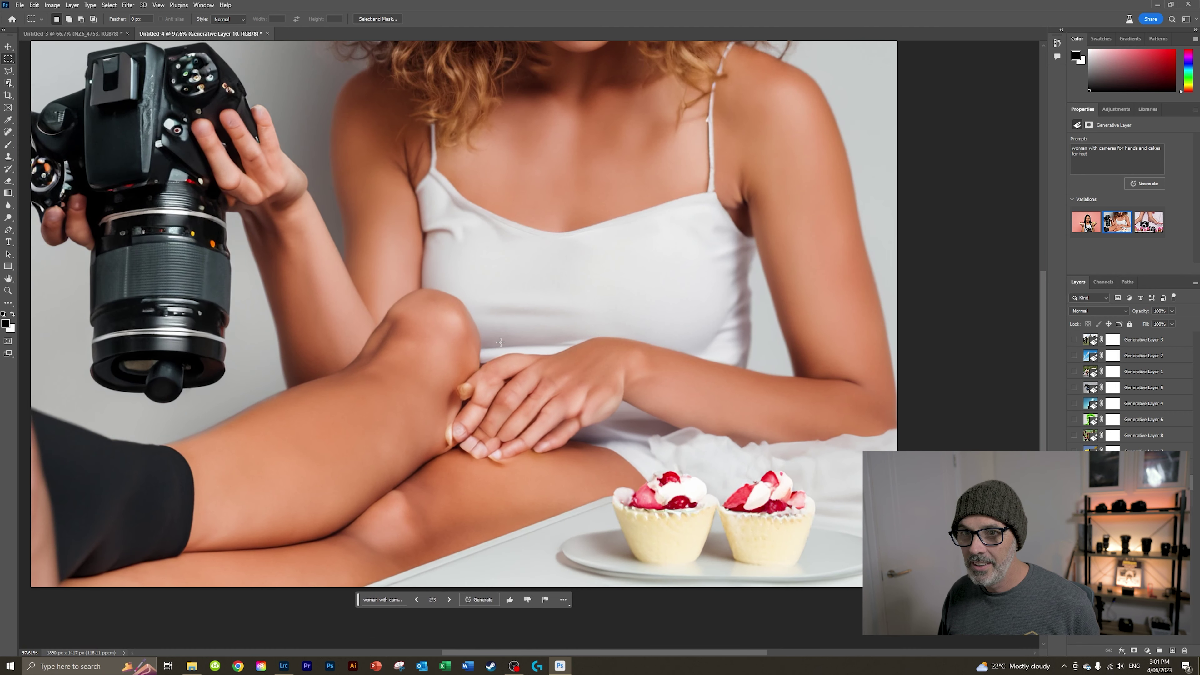
scroll(487, 347, "up", 2)
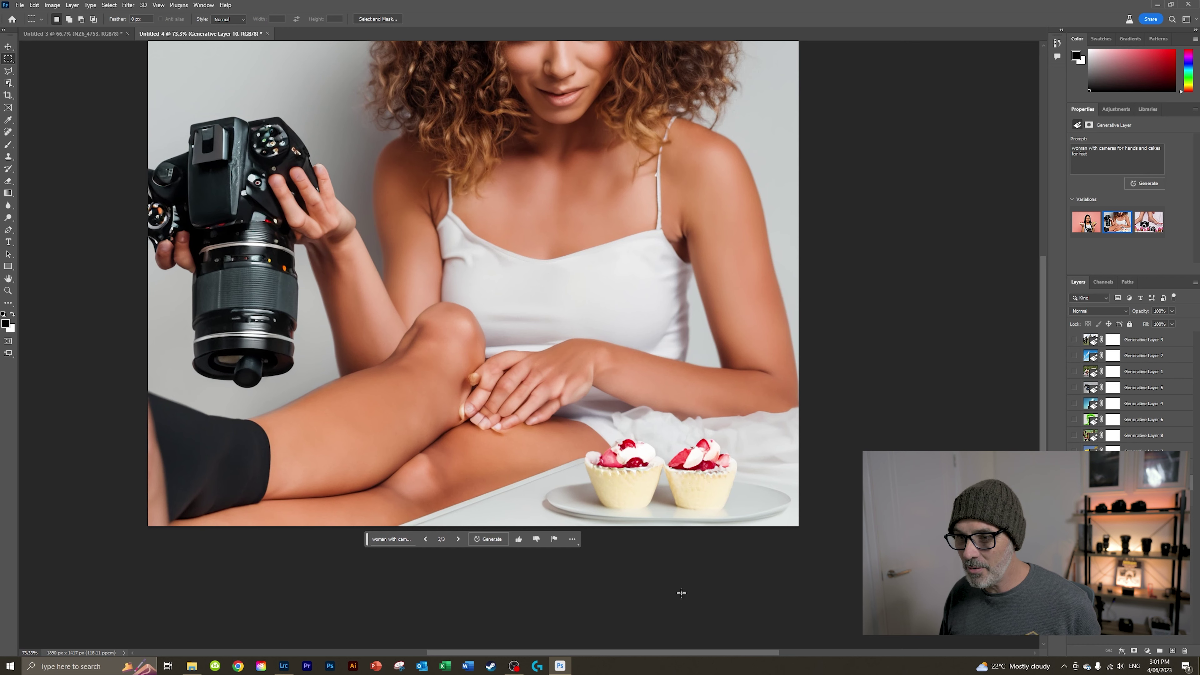
scroll(616, 651, "left", 1)
scroll(584, 616, "up", 3)
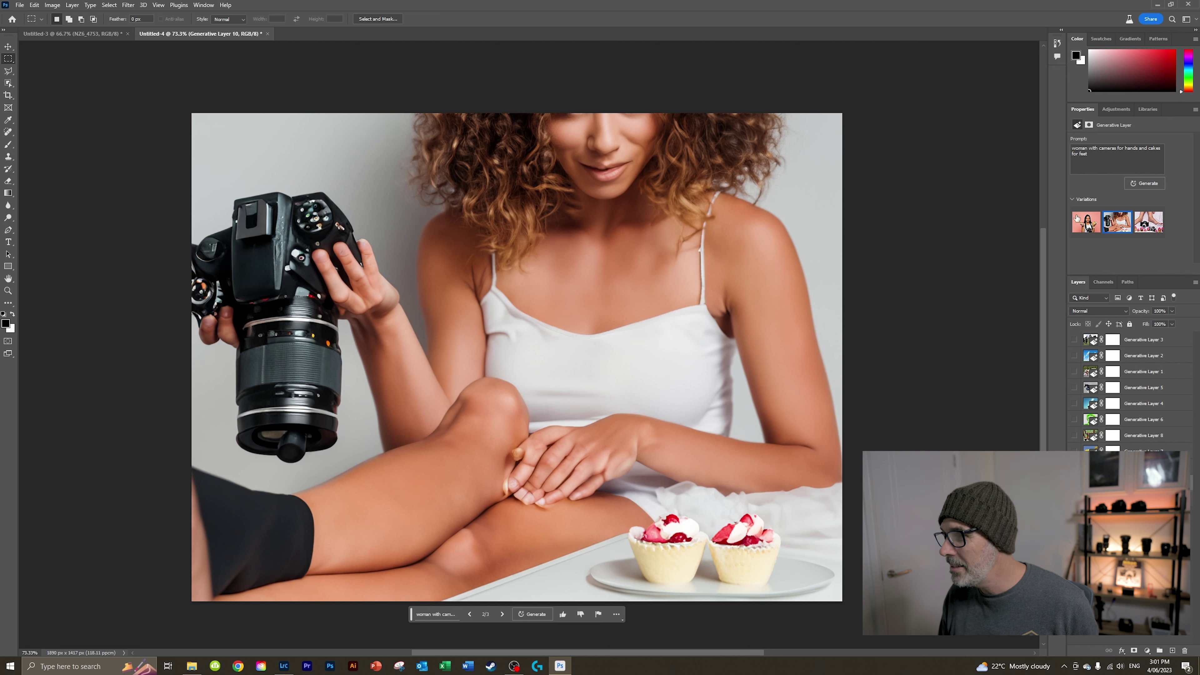
left_click(1155, 227)
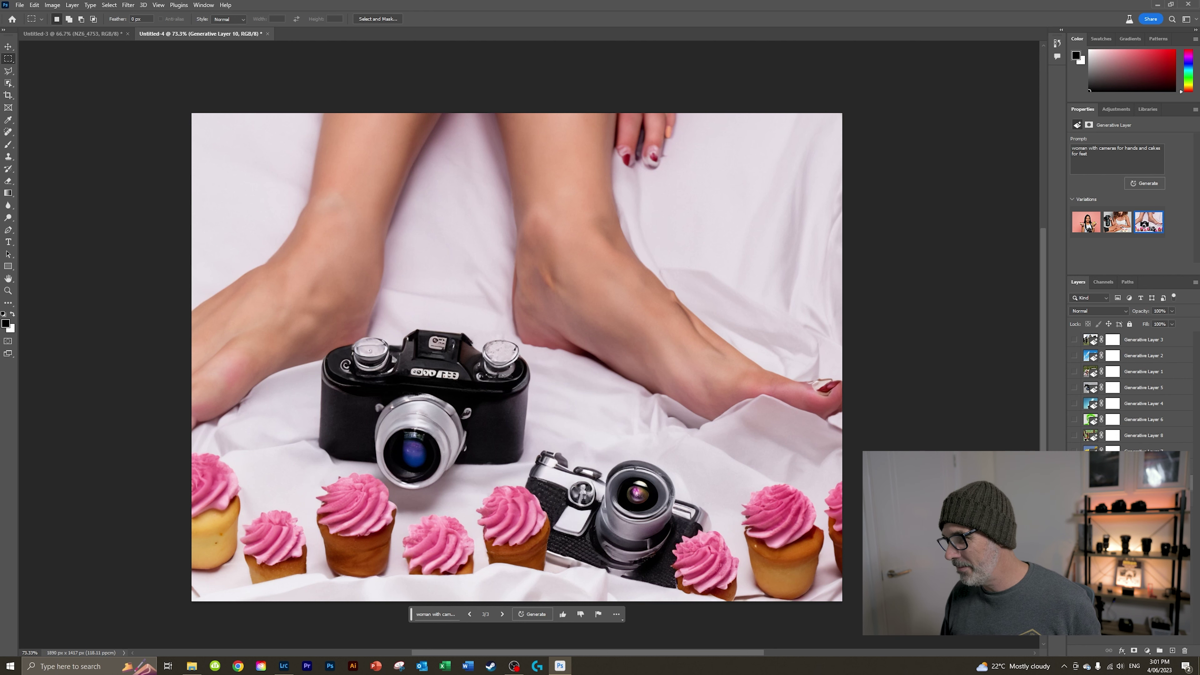
key("Delete")
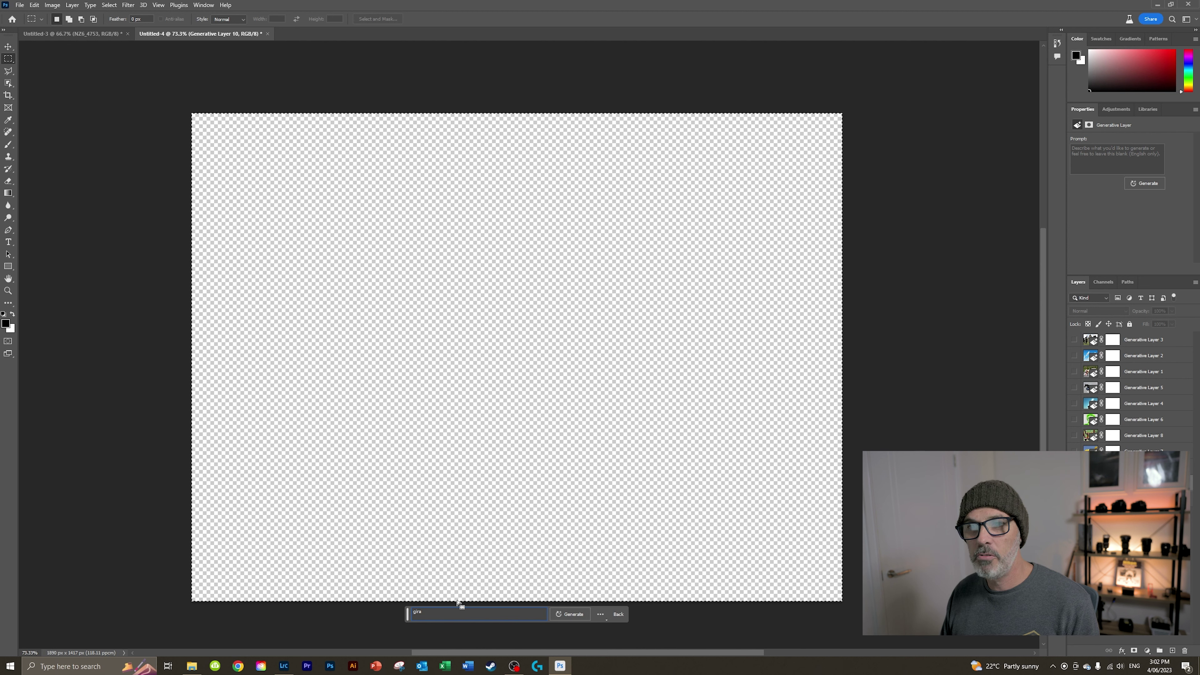
Step: Generate 'giraffe surfing a large wave', cycle through its three variations, and return to the first
type("ff")
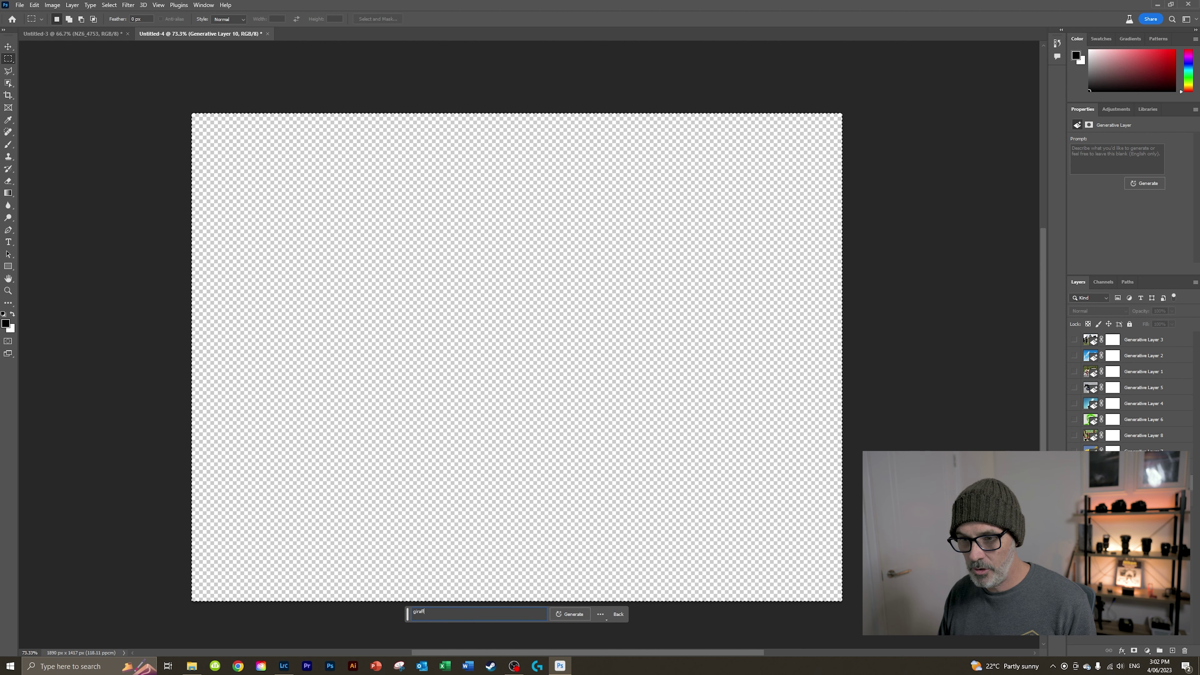
type("e sur")
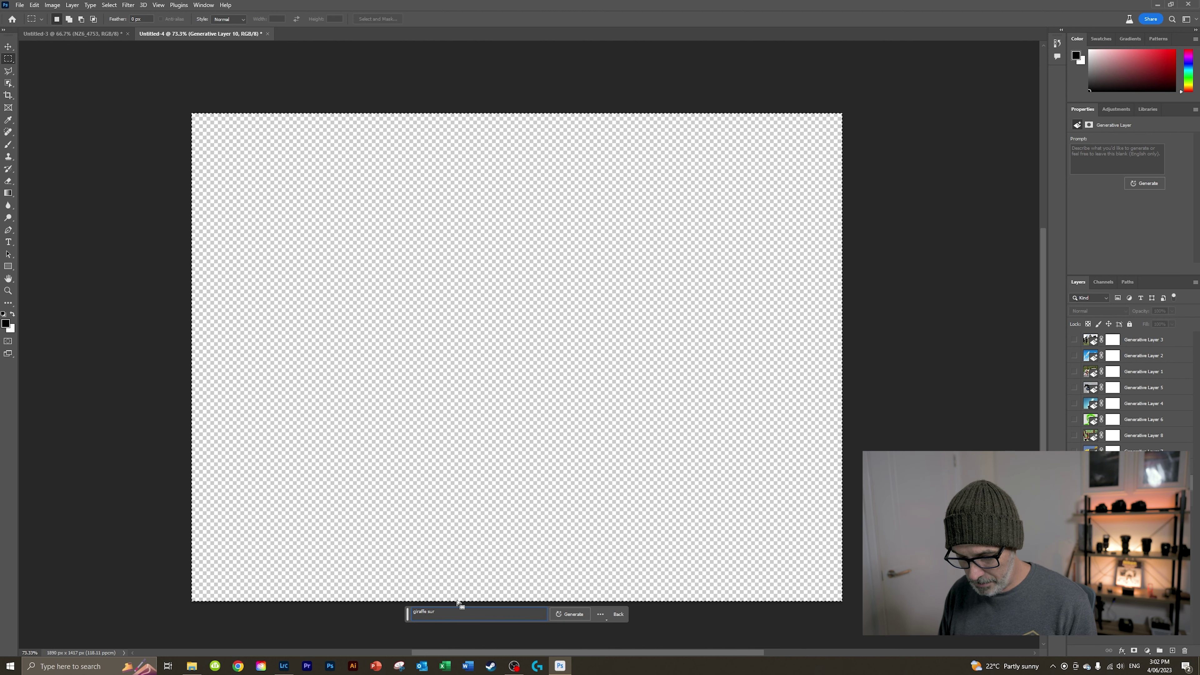
type("fing a lar")
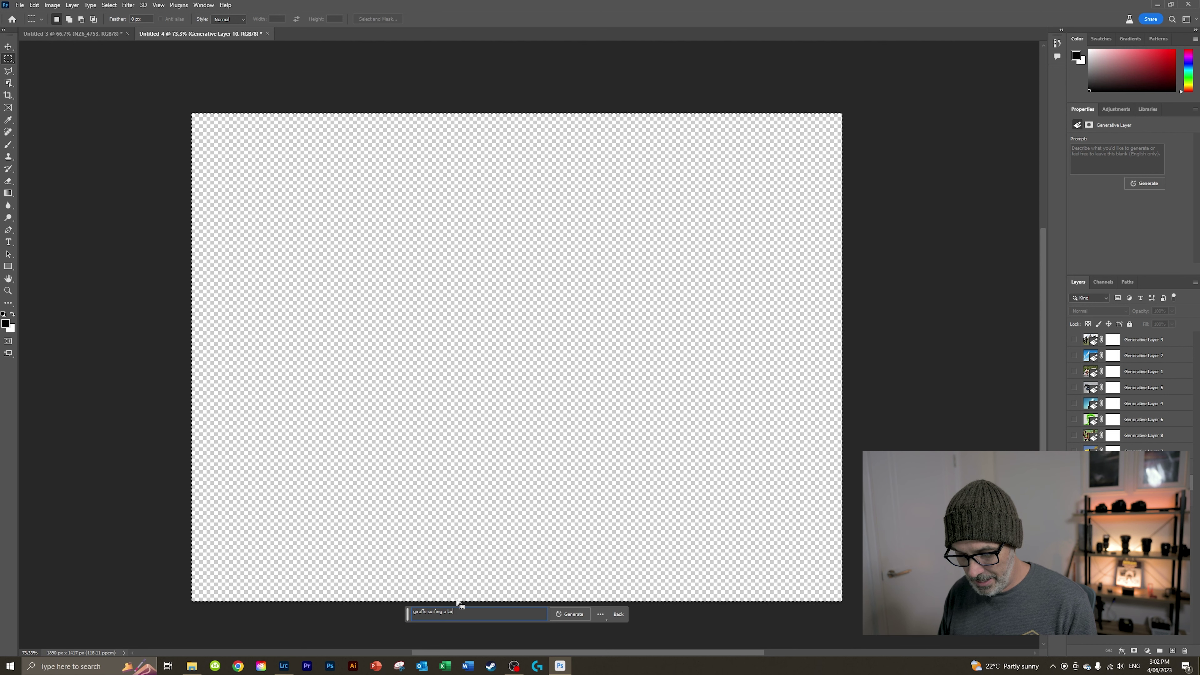
type("ge wave")
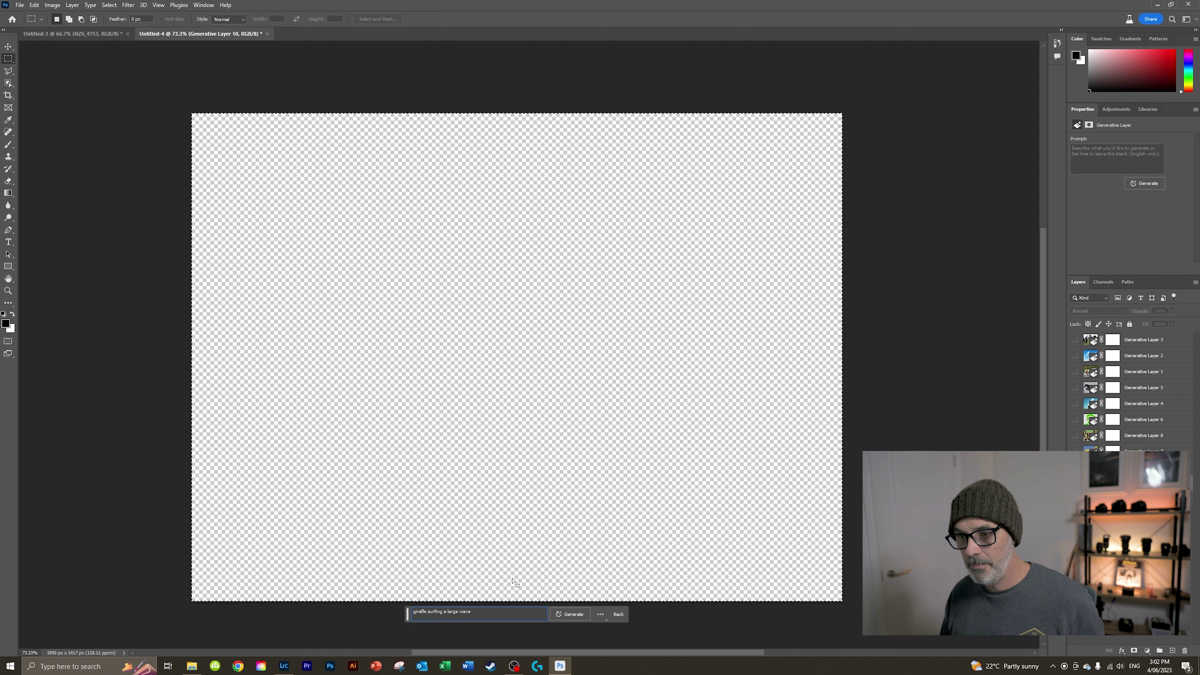
left_click(563, 615)
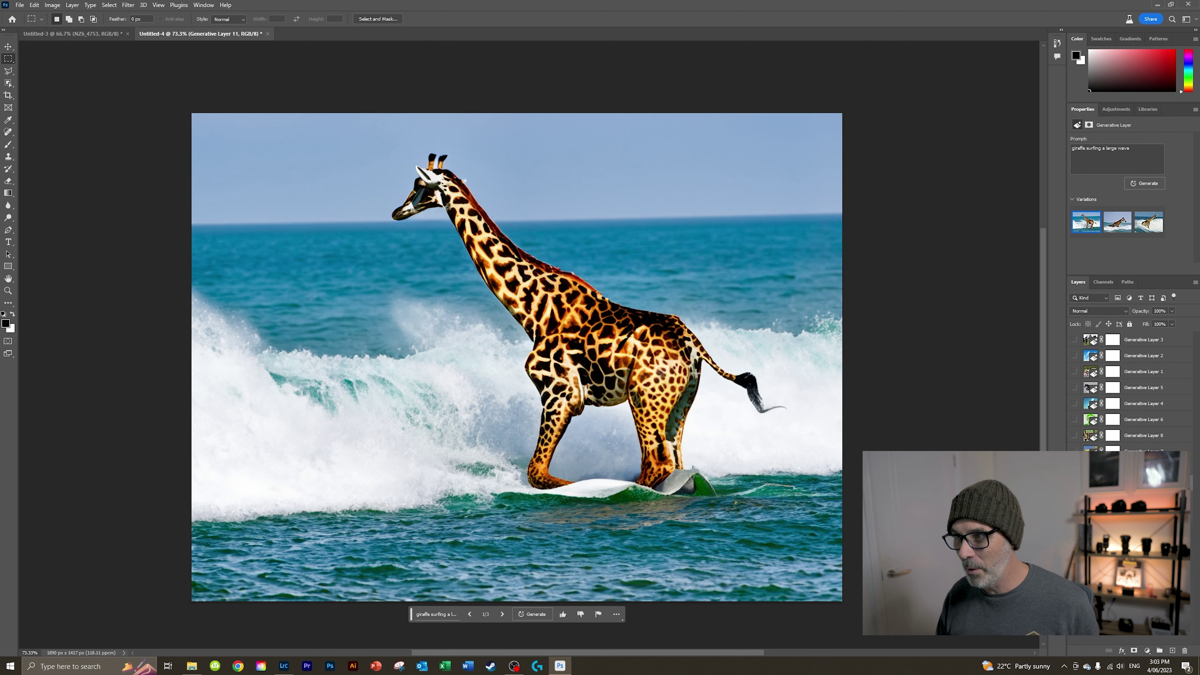
left_click(1117, 222)
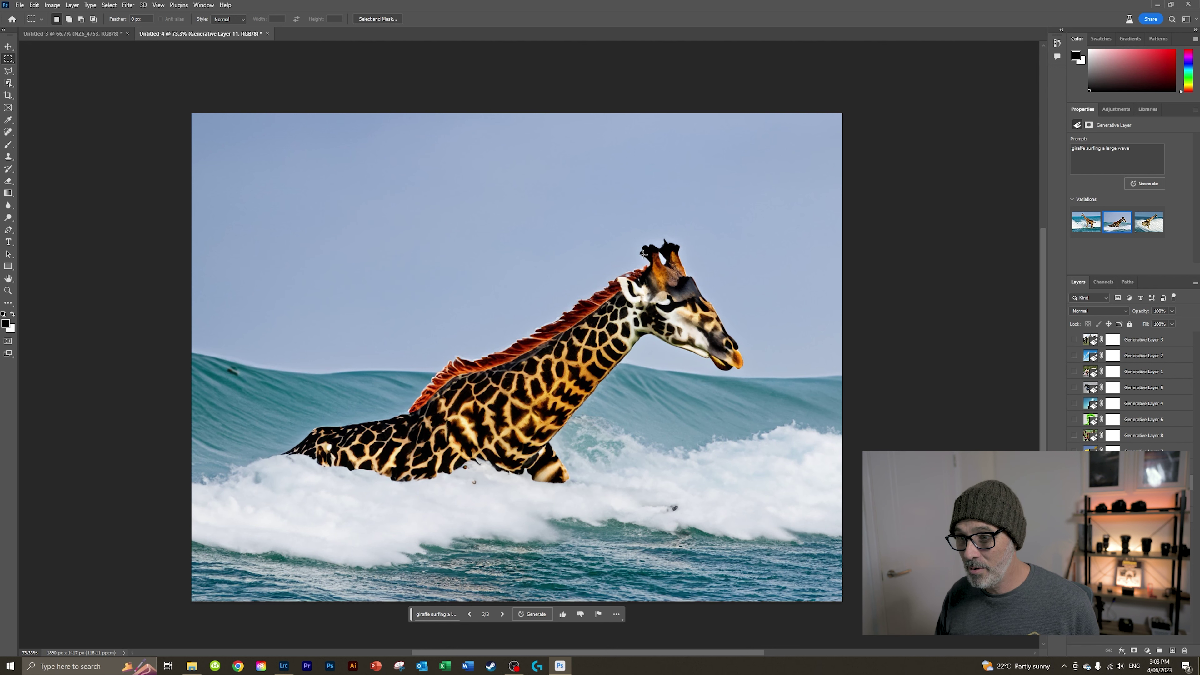
left_click(1149, 222)
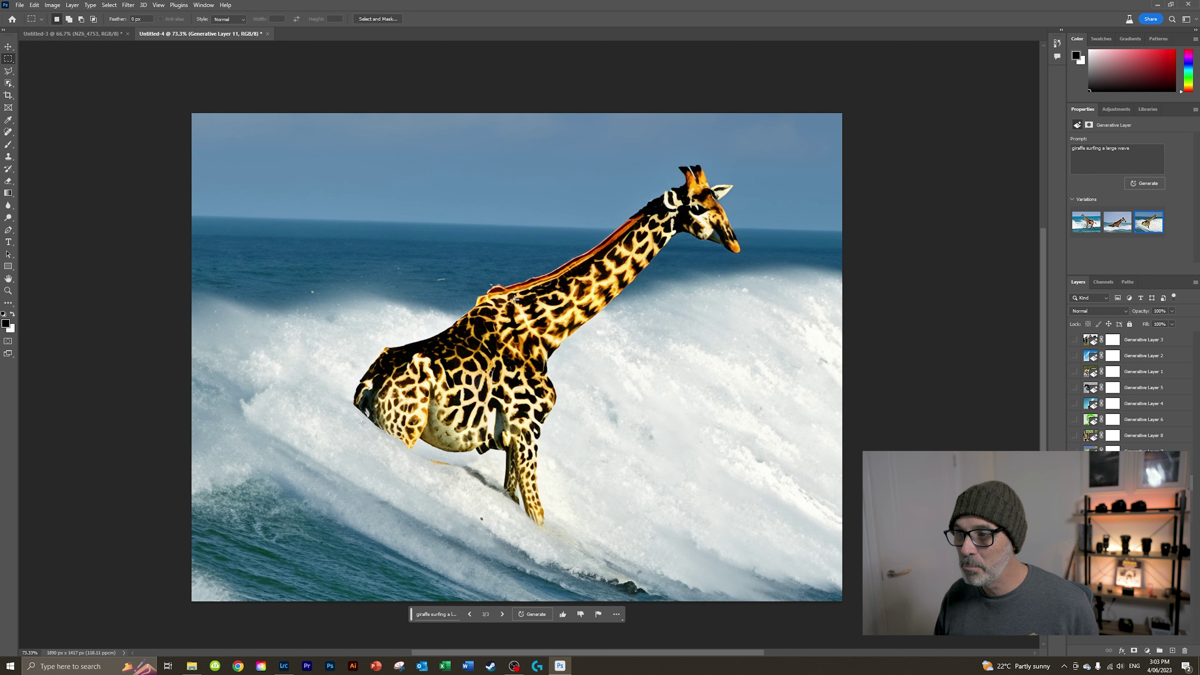
left_click(1117, 222)
left_click(1086, 223)
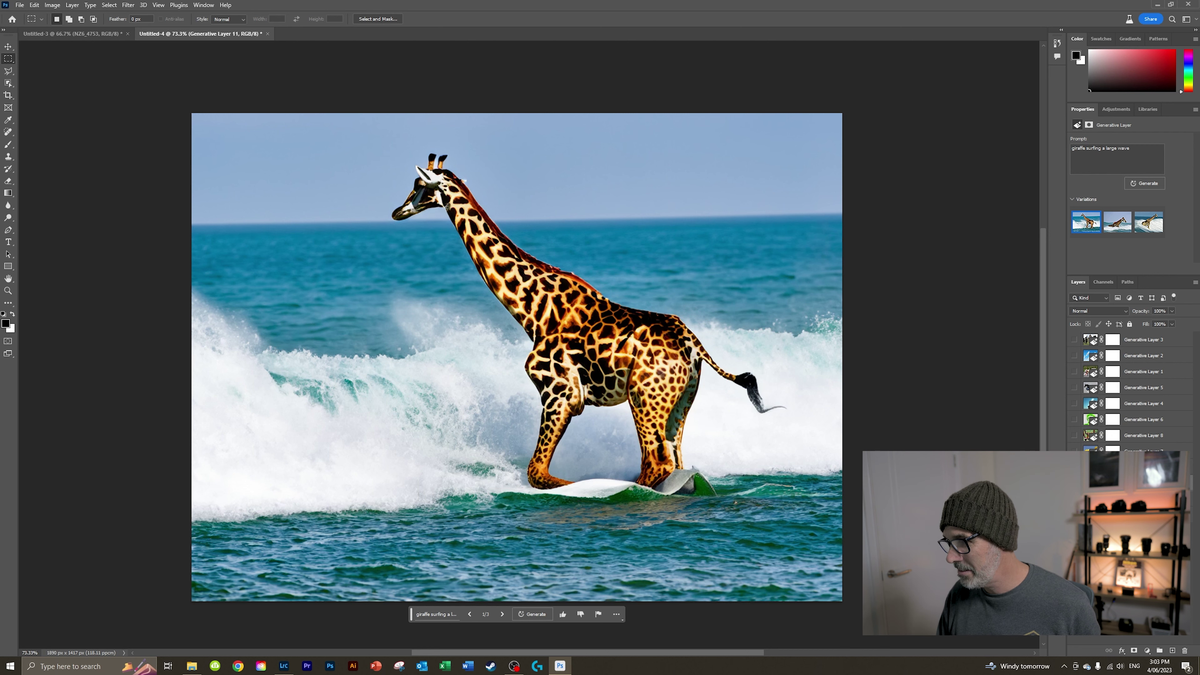
key("Delete")
Step: Select the whole canvas and generate a fill from 'an ant wearing a spacesuit in space'
key("ctrl+a")
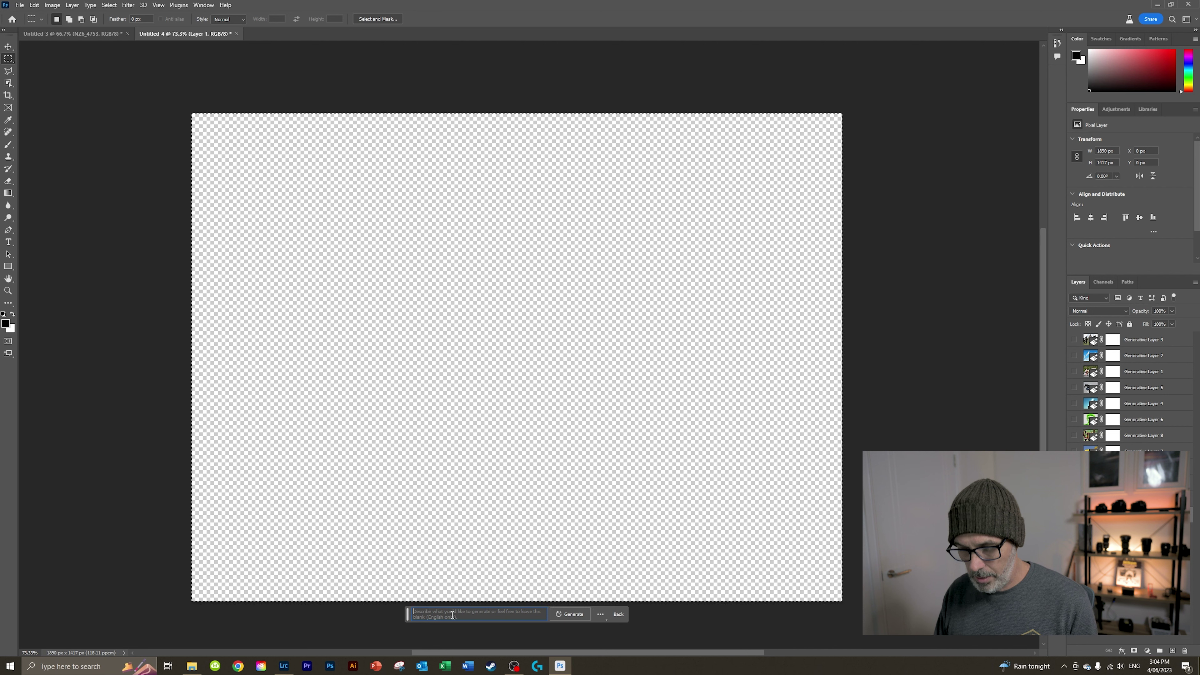
left_click(452, 615)
type("a")
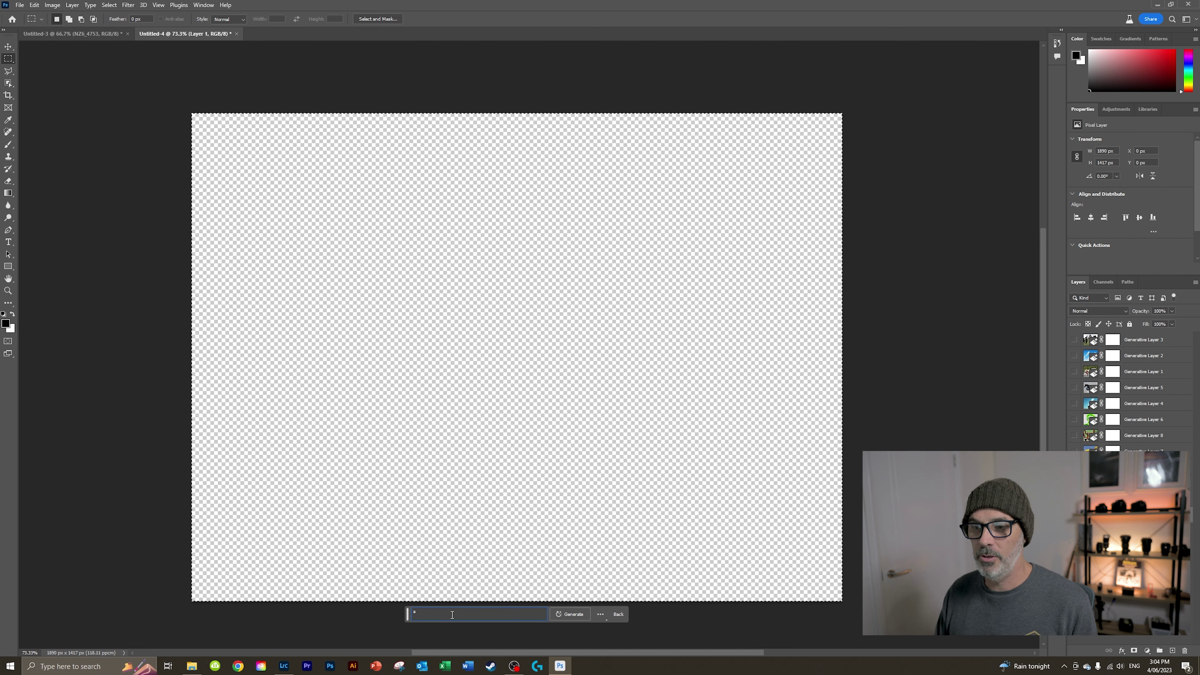
type("n ant w")
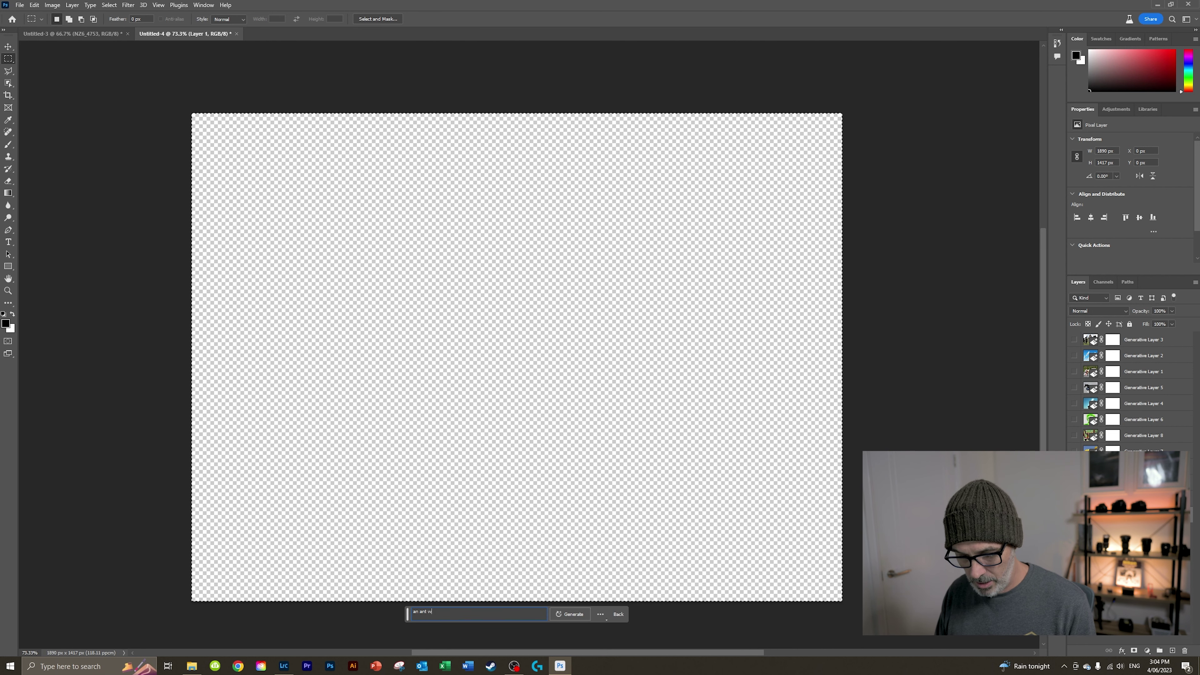
type("earing a sp")
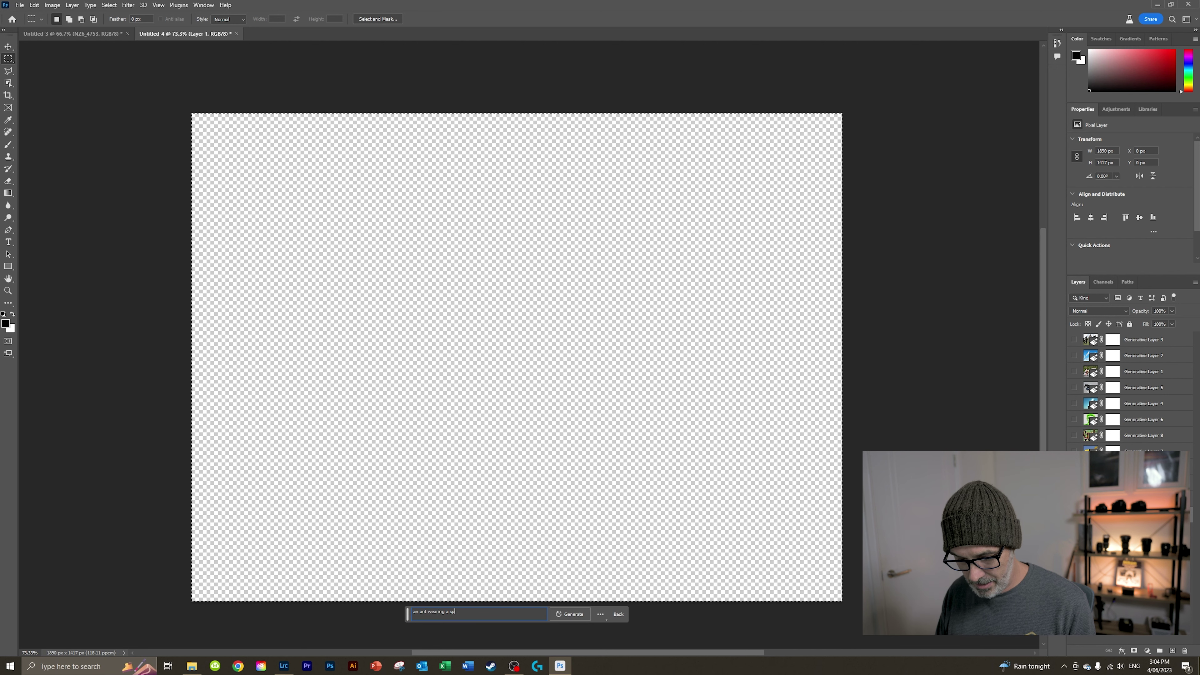
type("acesuit")
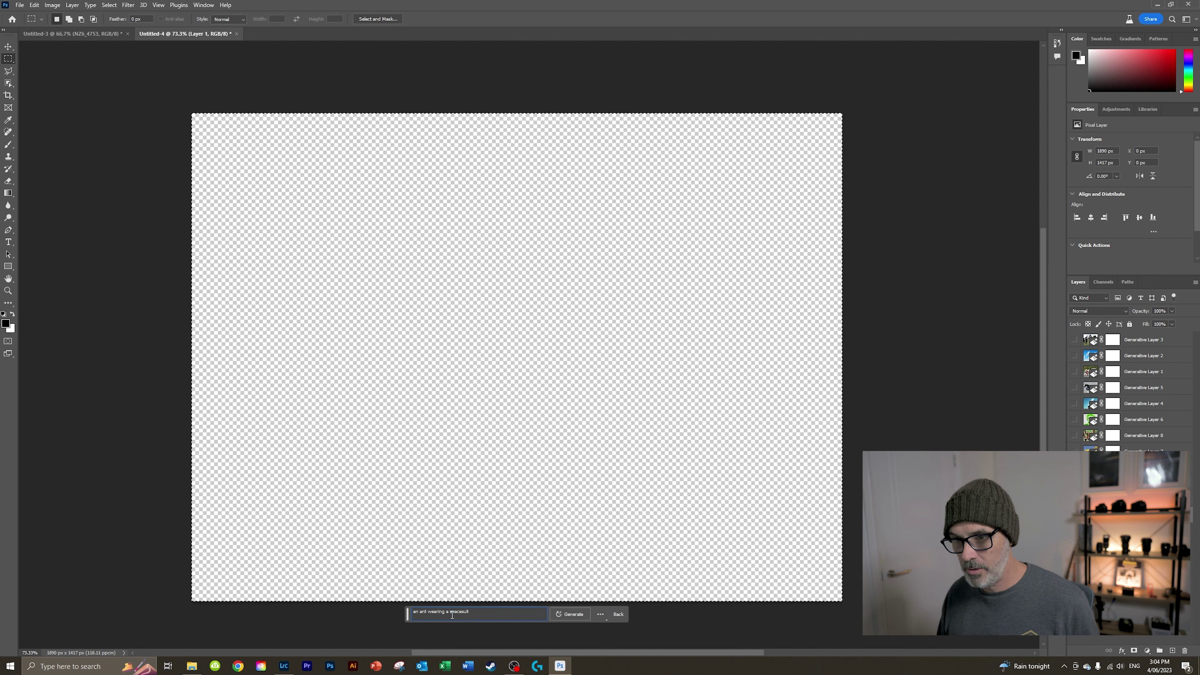
type(" ins")
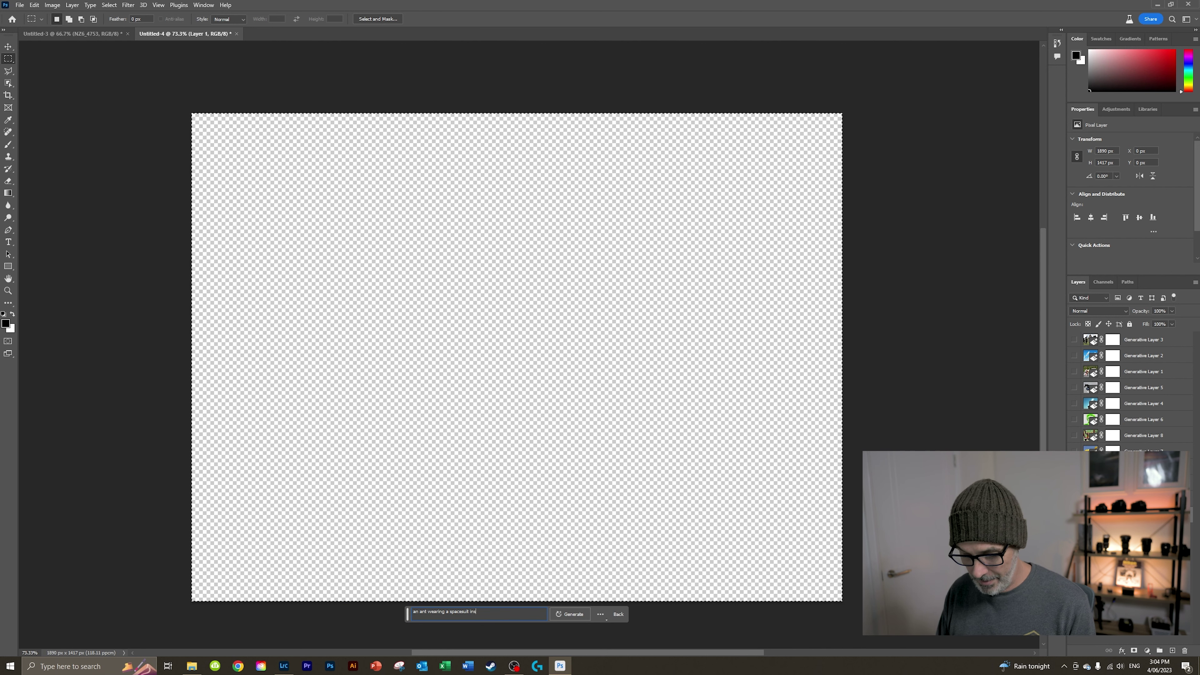
type("pace")
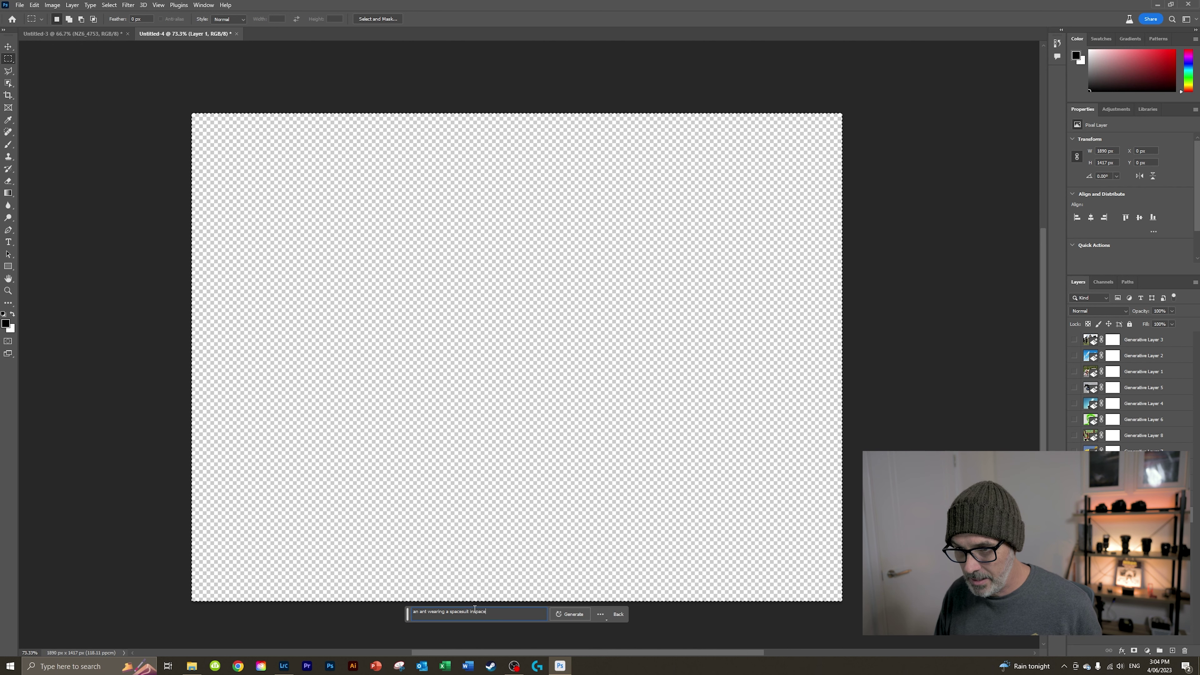
left_click(563, 614)
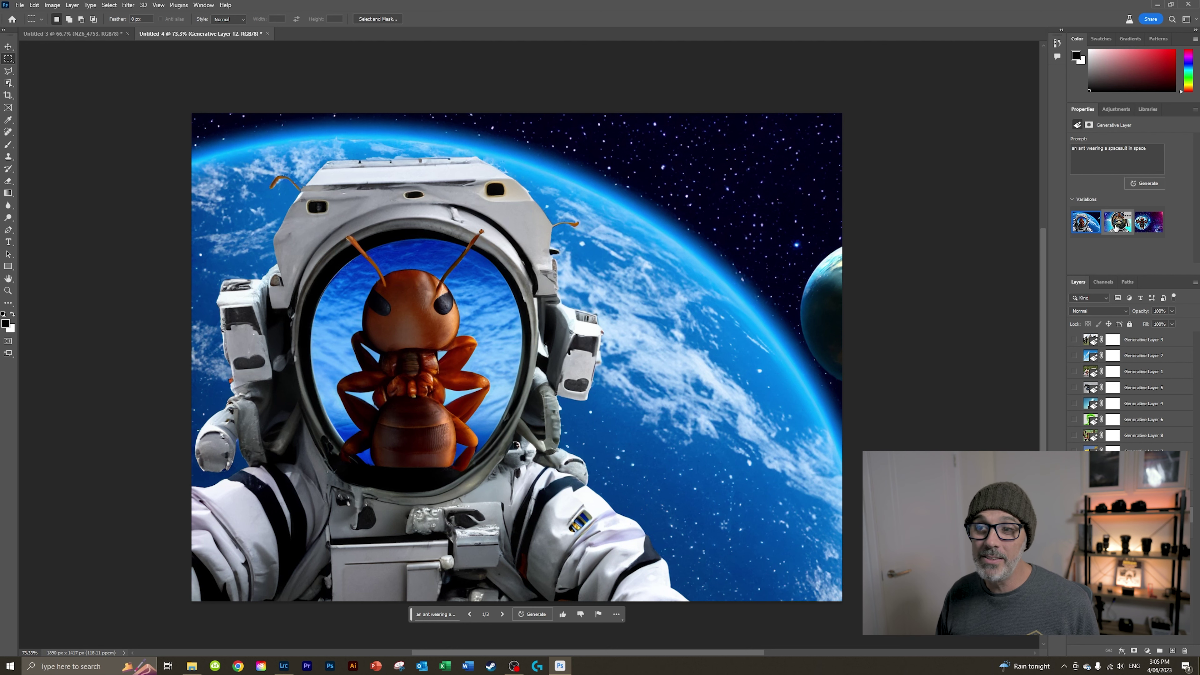
Step: Review the second and third ant variations, then add a new blank layer
left_click(1117, 228)
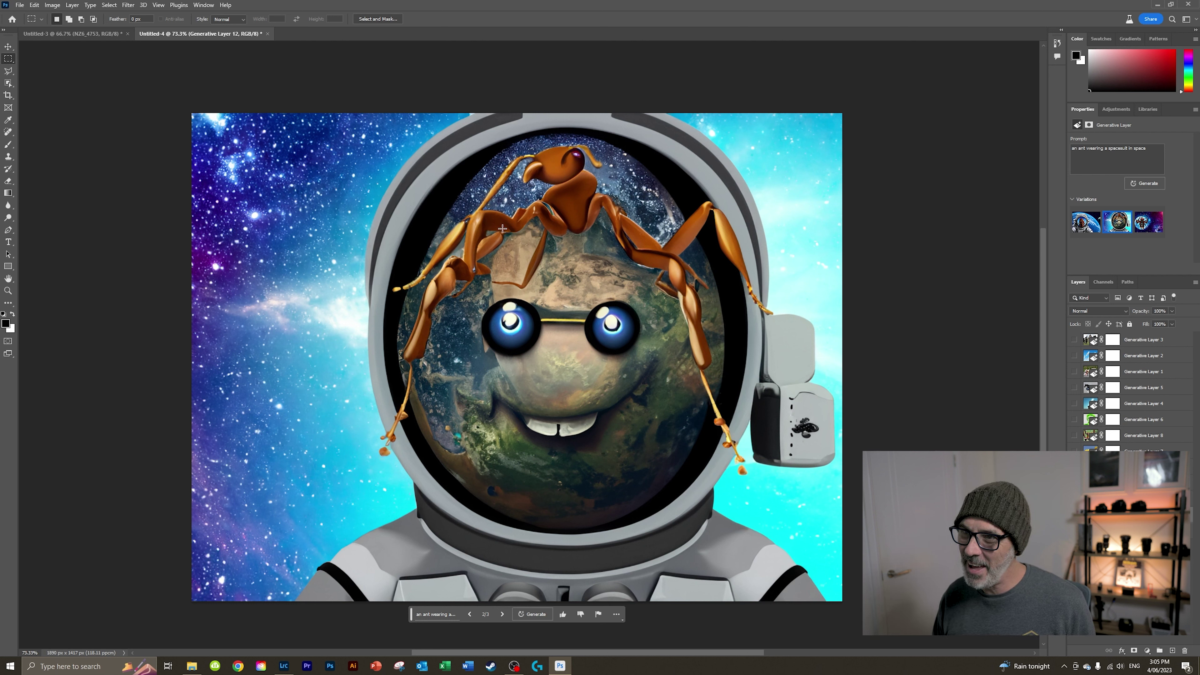
left_click(1149, 221)
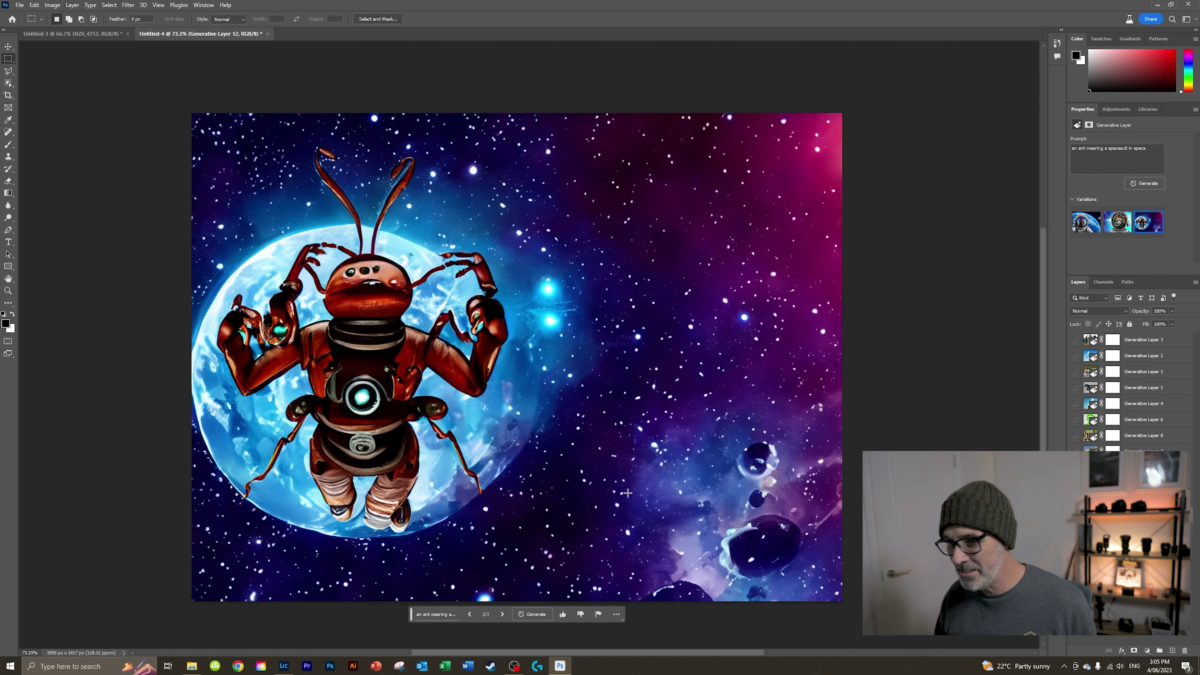
key("ctrl+shift+alt+n")
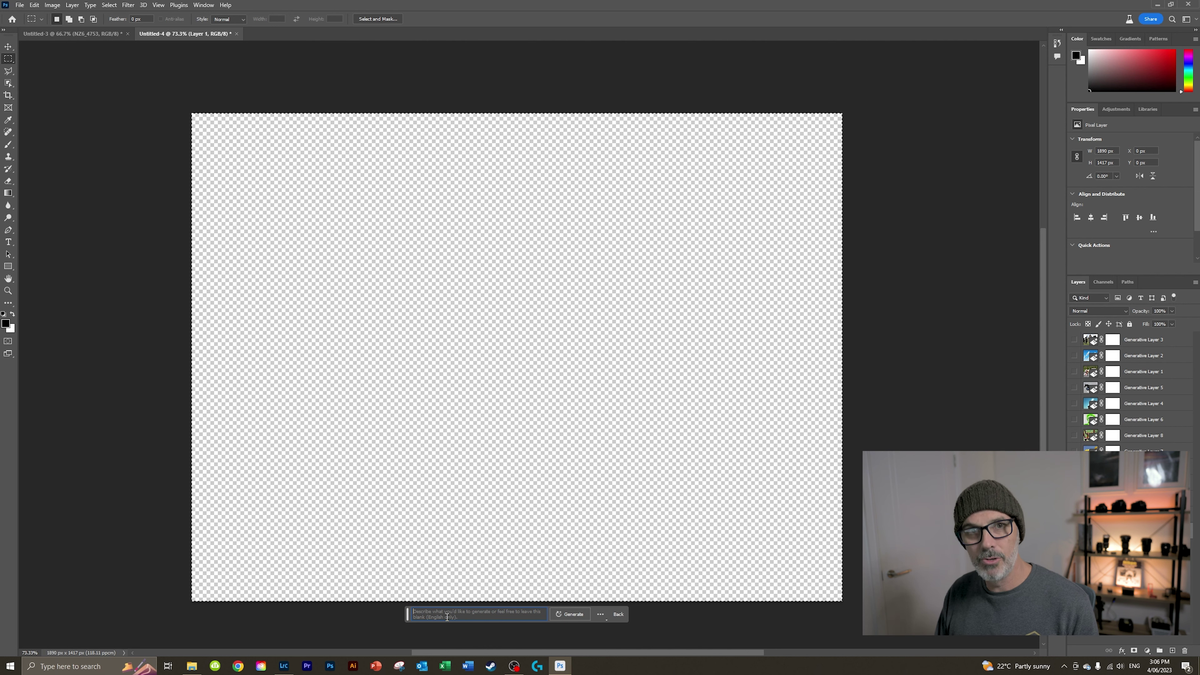
Step: Generate a fill from the corrected prompt 'a clown with knives for fingers with an evil grin'
type("a clo")
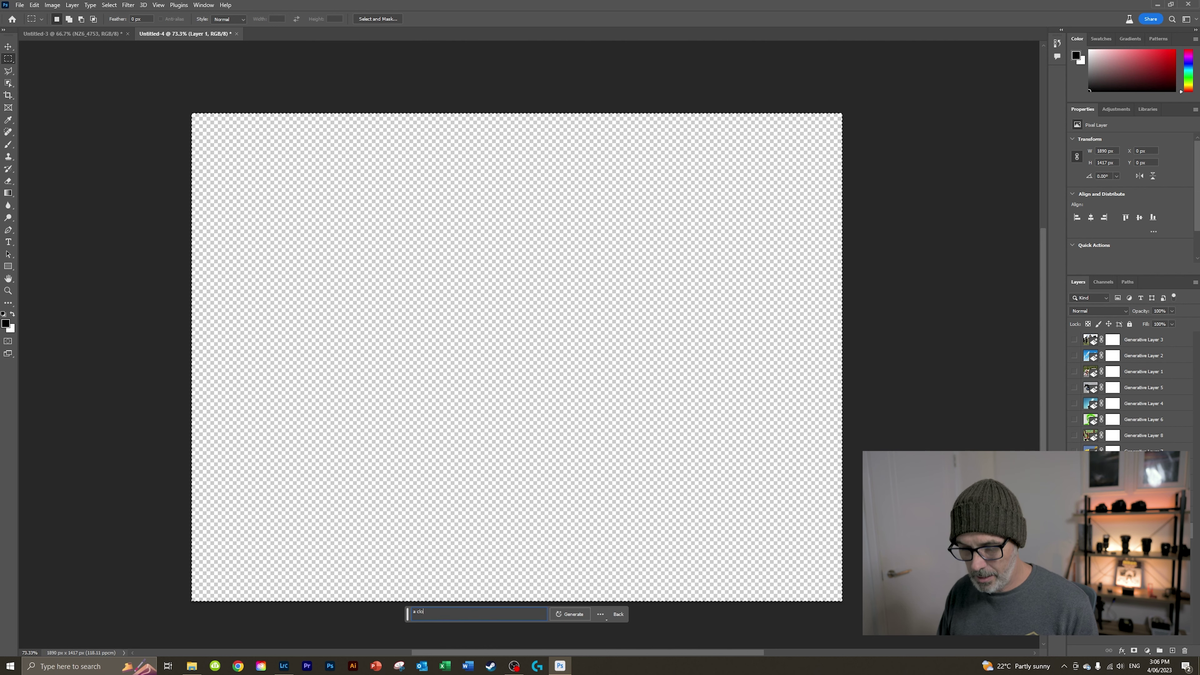
type("wn w")
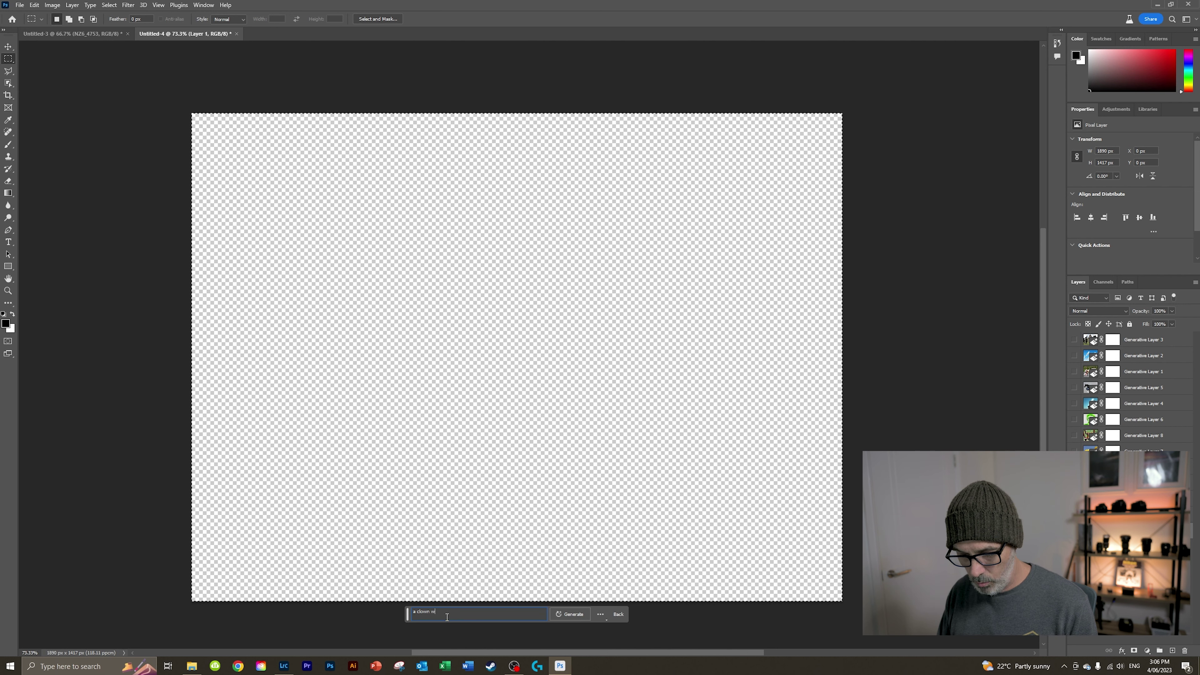
type("ith kives f")
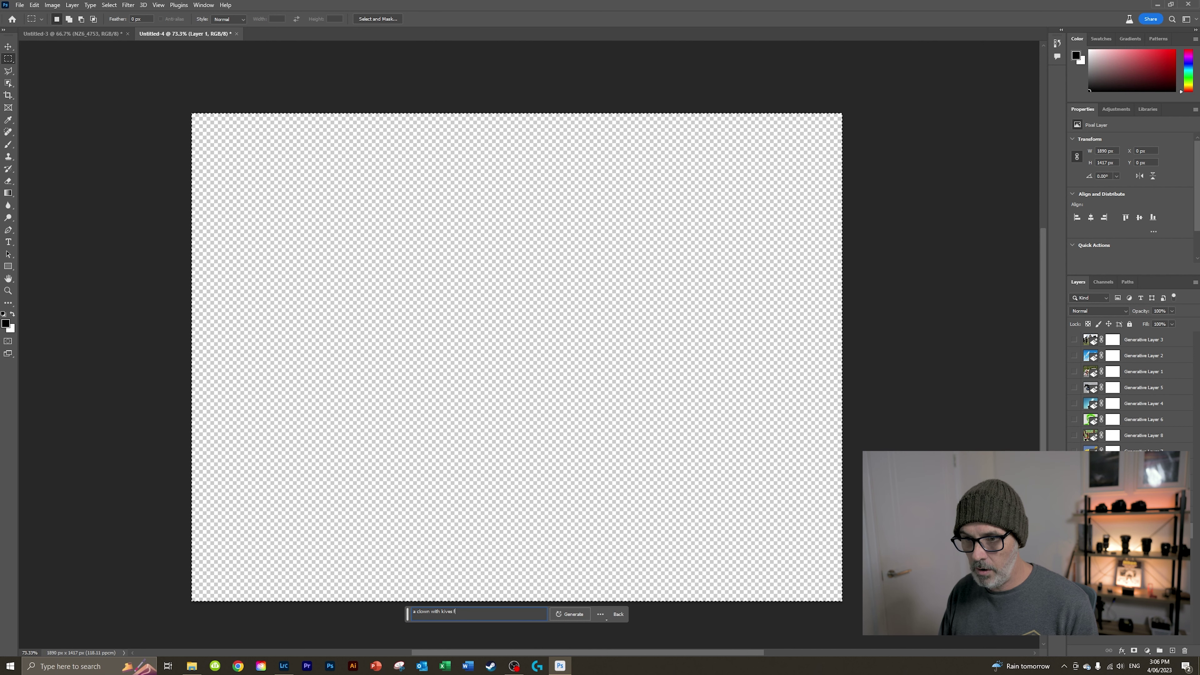
type("or finders")
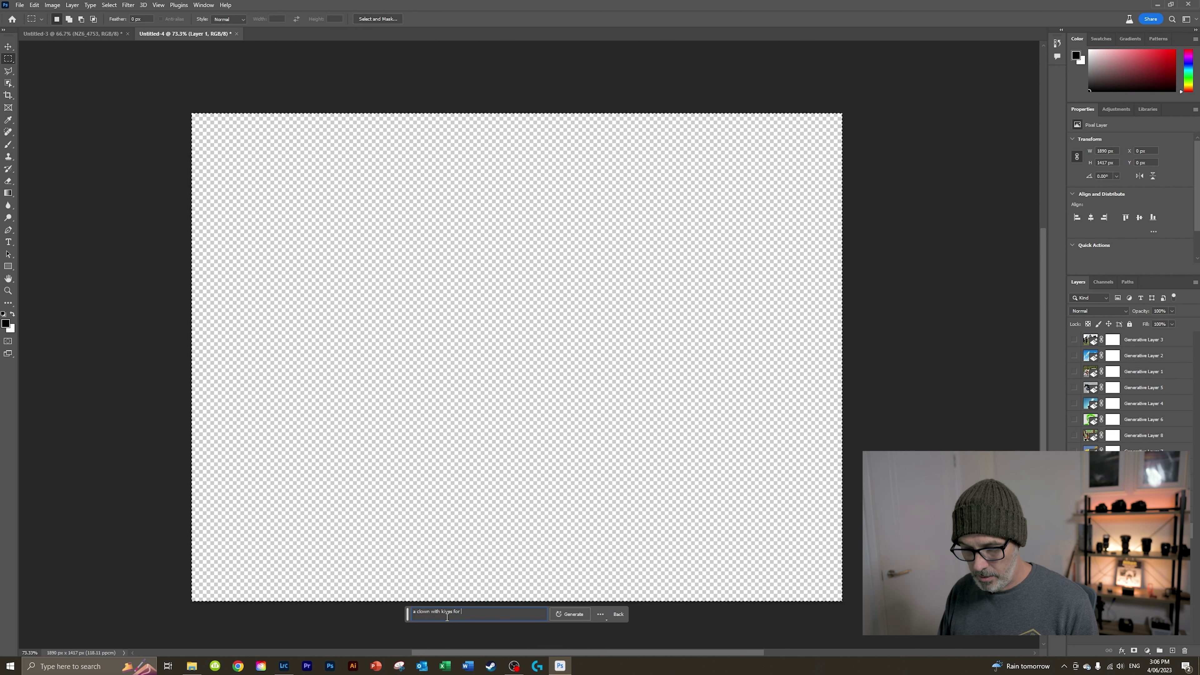
key("BackSpace")
key("BackSpace")
key("BackSpace")
key("BackSpace")
key("BackSpace")
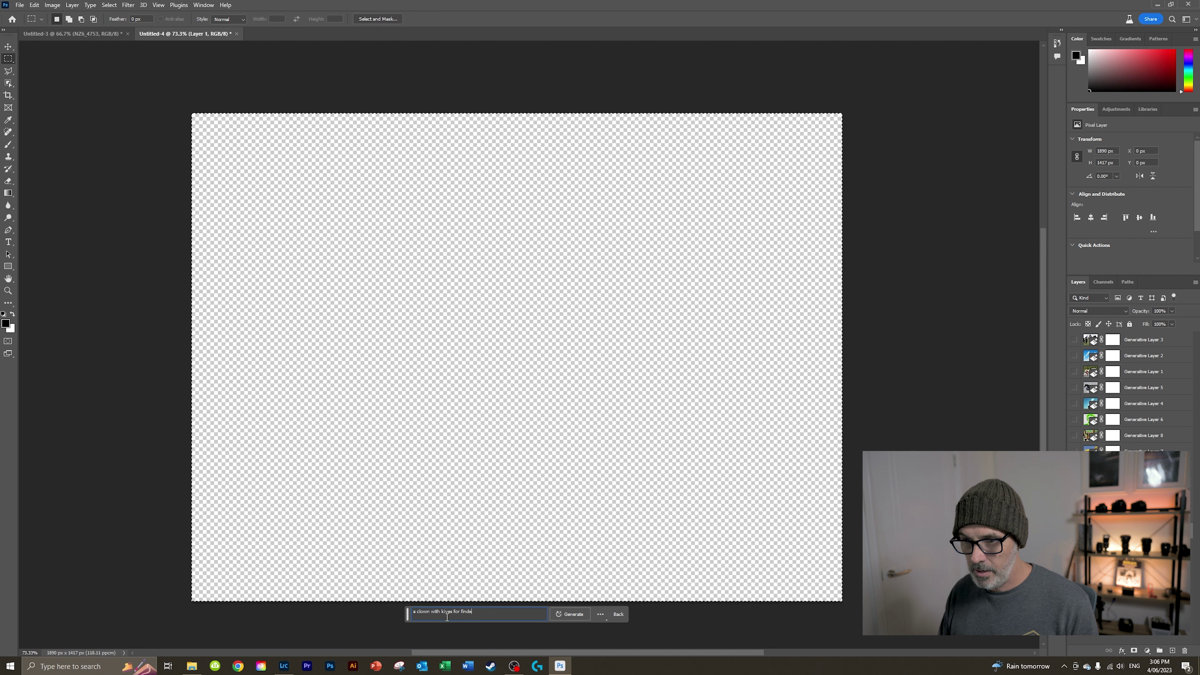
type("gers with a")
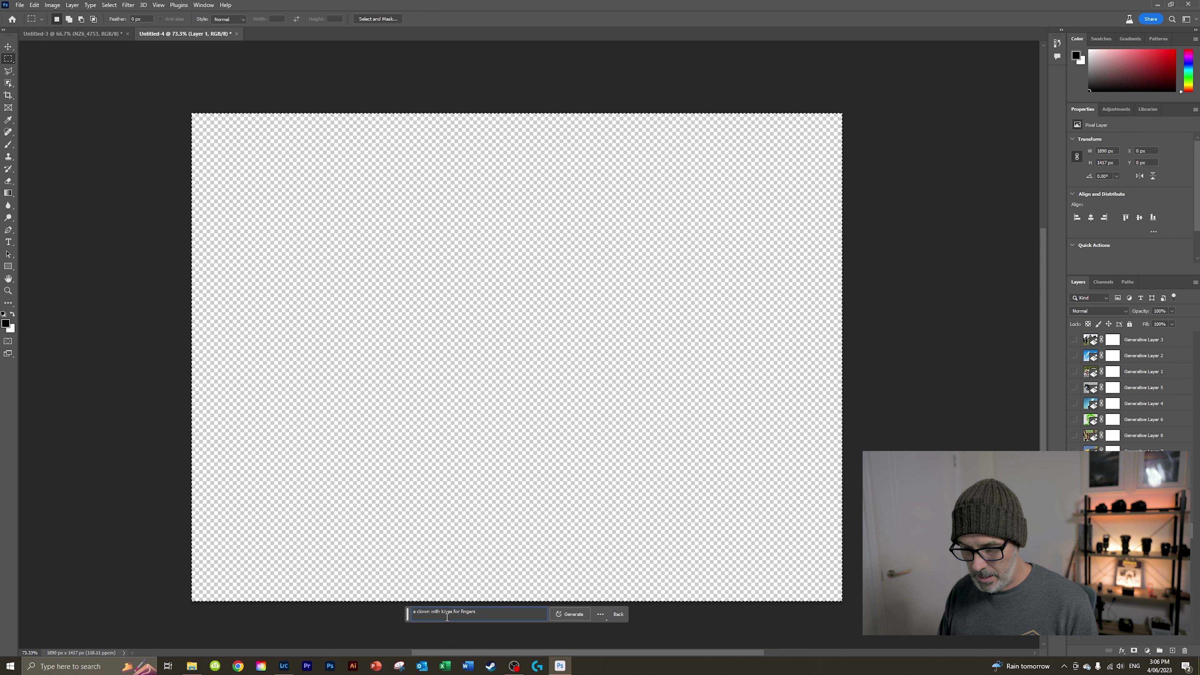
type("n evil")
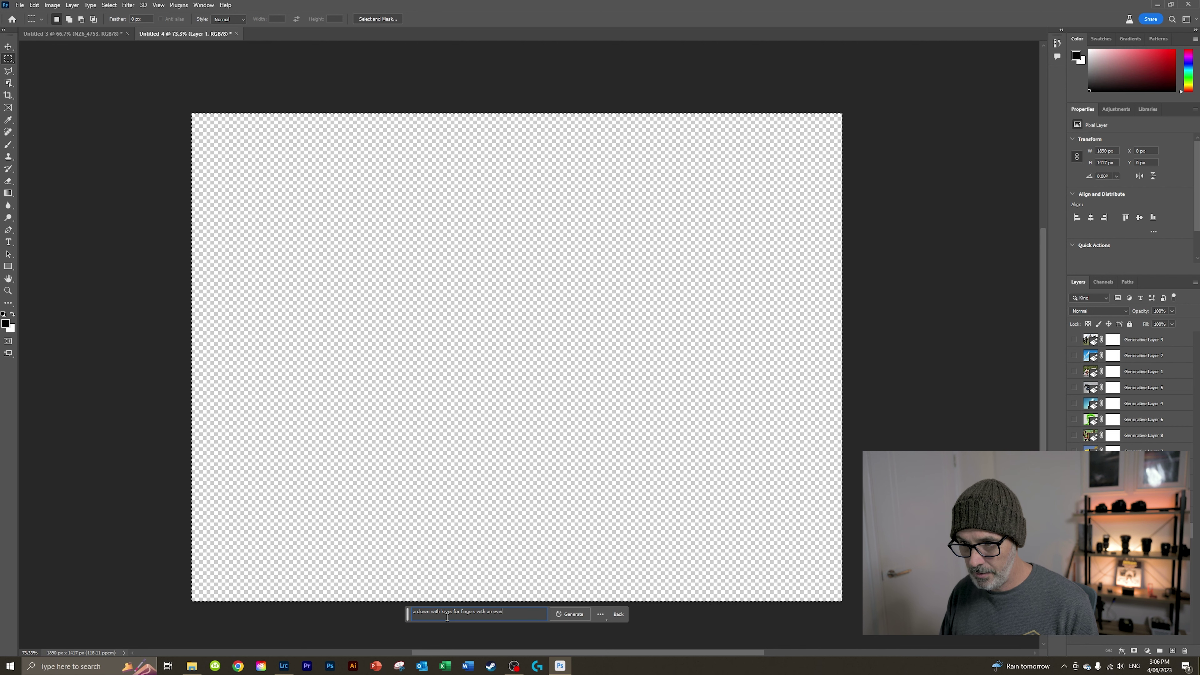
left_click(571, 615)
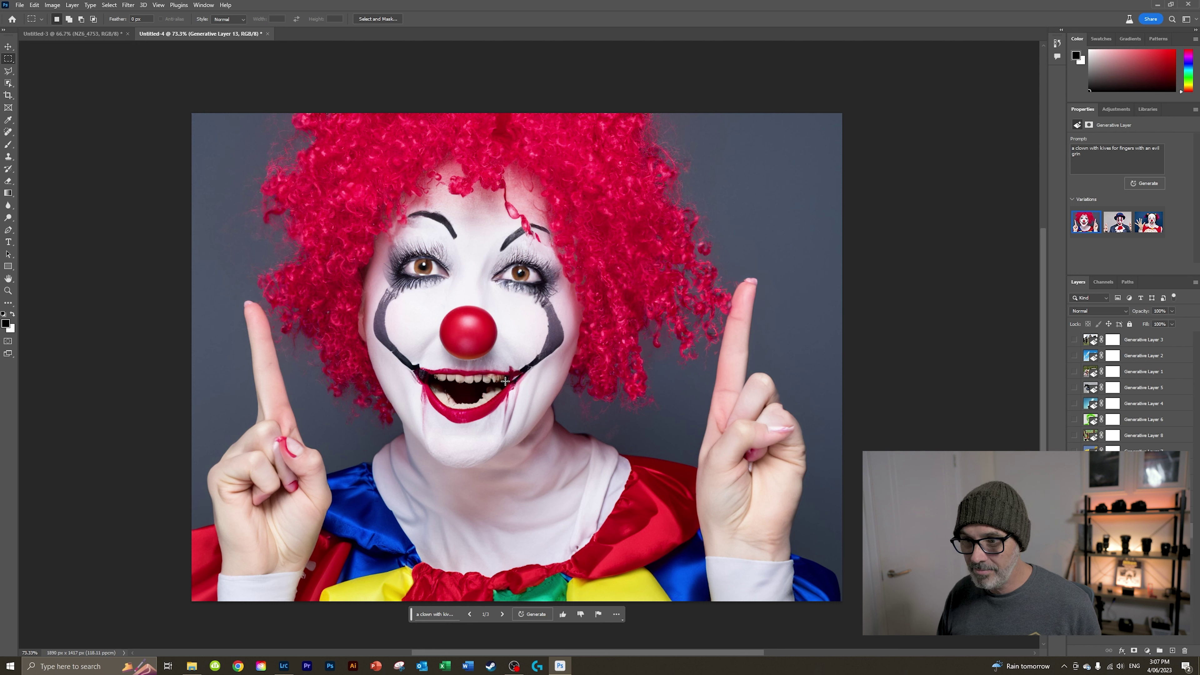
Step: Review the second and third clown variations, then undo back to the empty base layer
left_click(1117, 222)
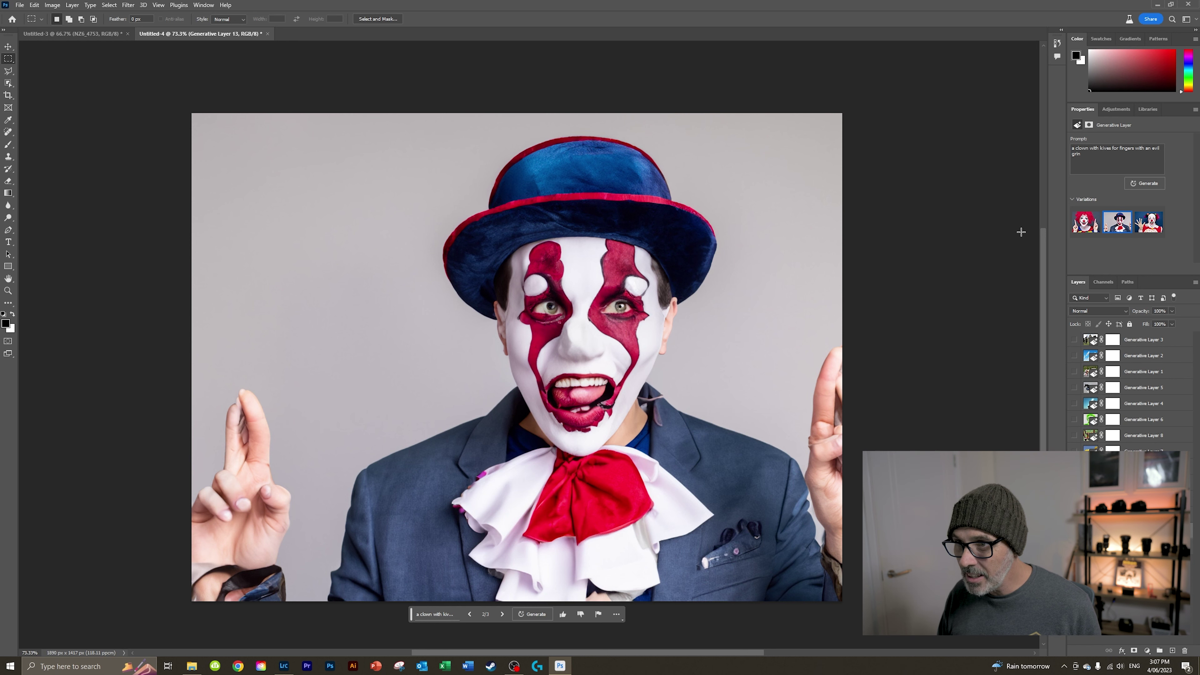
left_click(1148, 222)
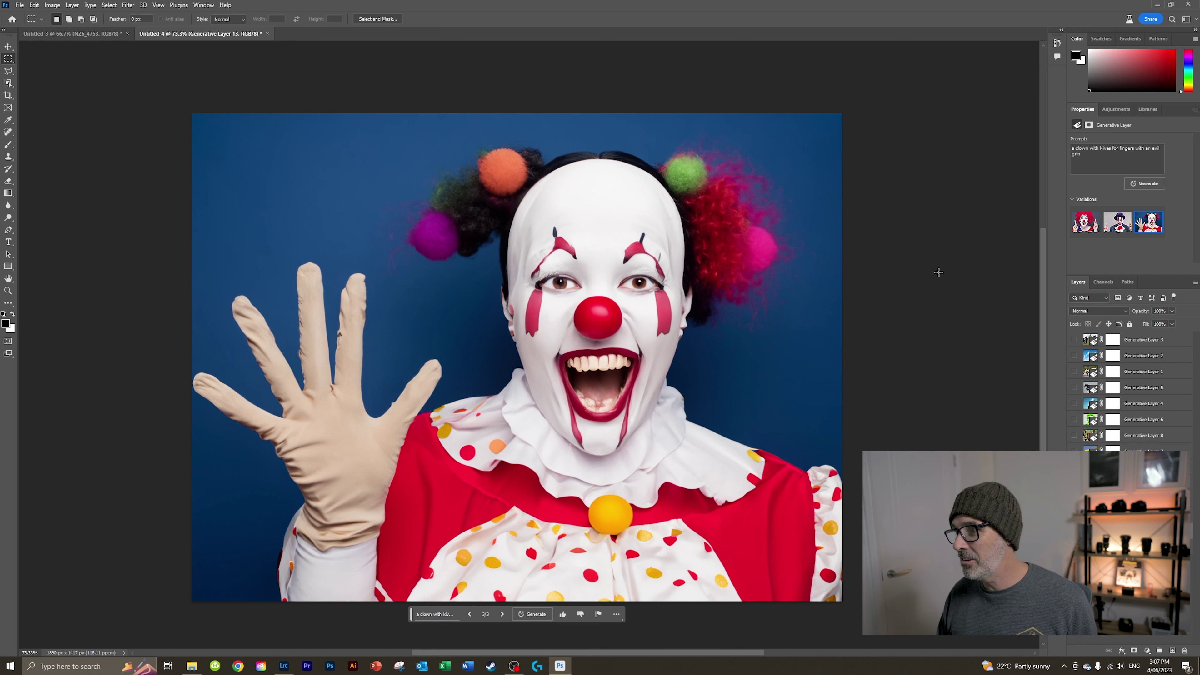
key("ctrl+z")
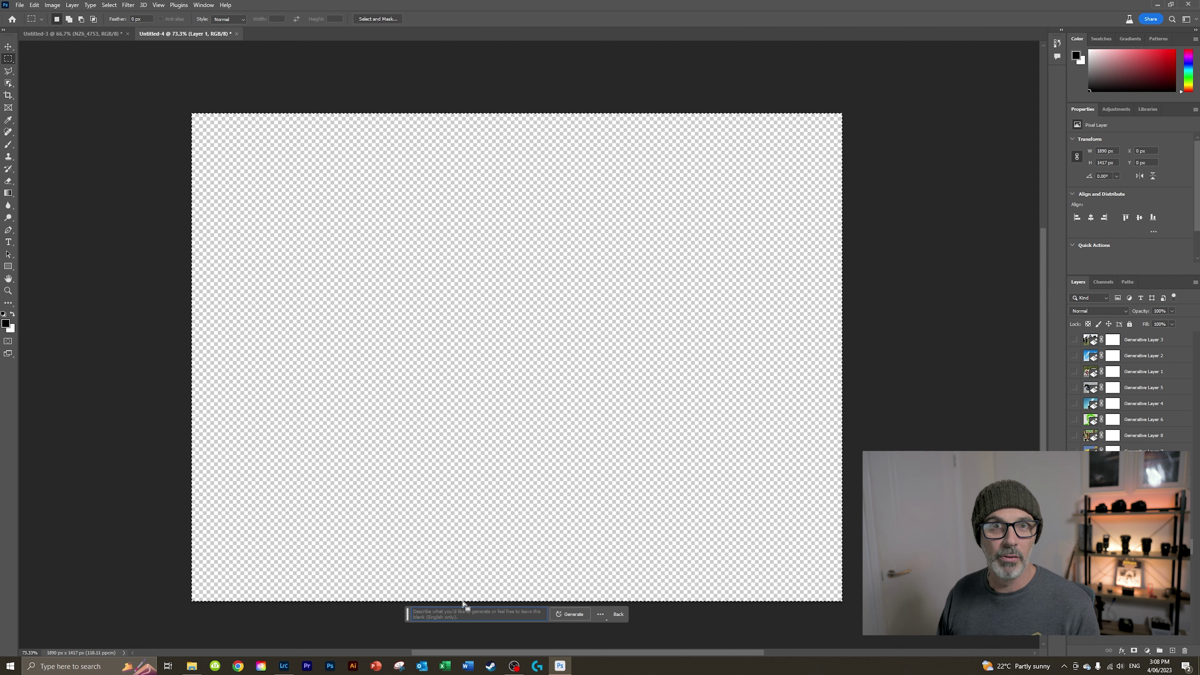
Step: Generate 'an elephant riding a bicycle' and review its second and third variations
type("an ele")
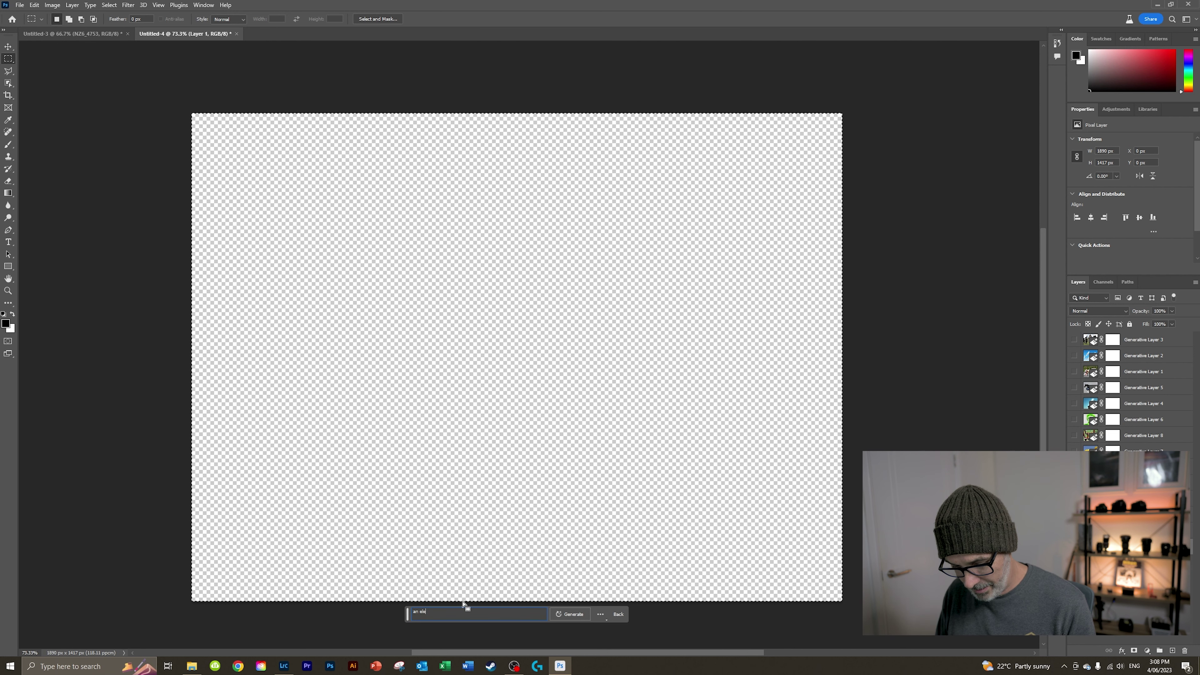
type("phant riding a")
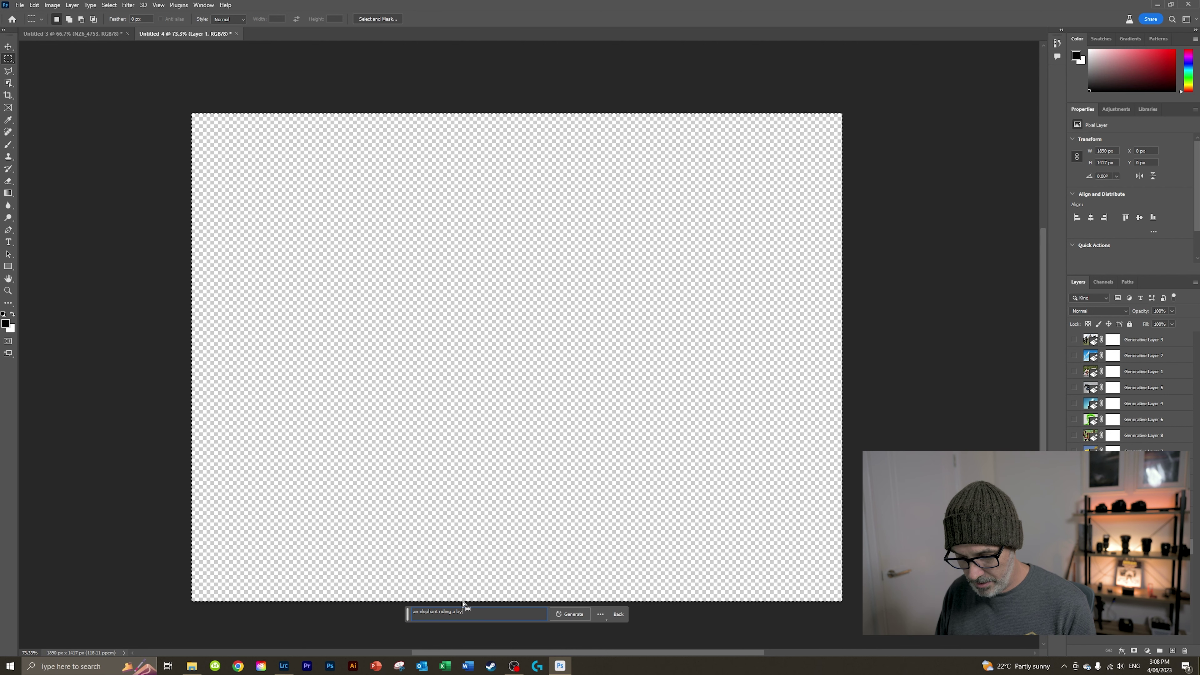
type(" bicycle")
left_click(586, 611)
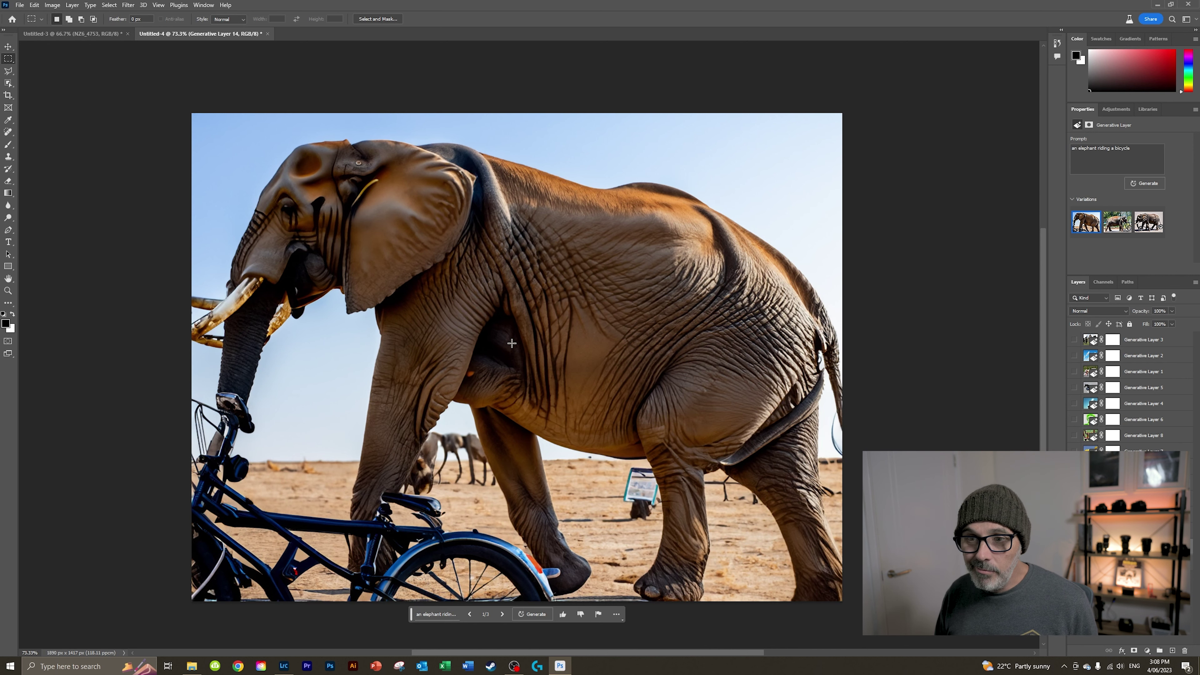
left_click(1115, 226)
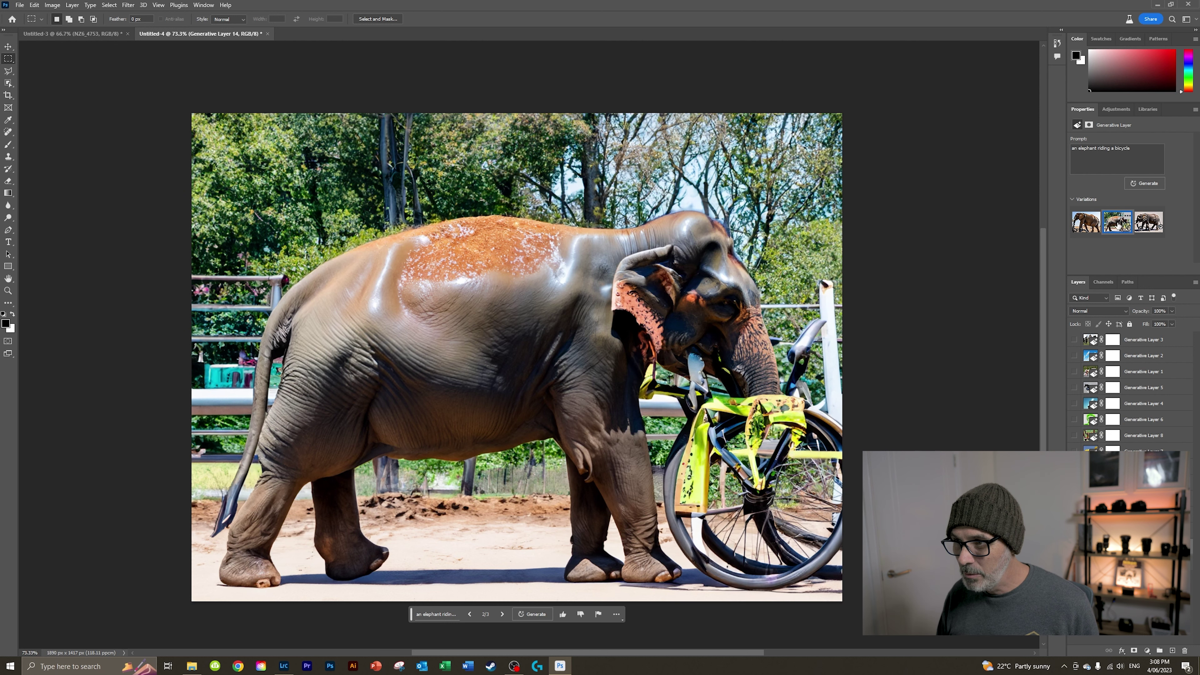
left_click(1150, 222)
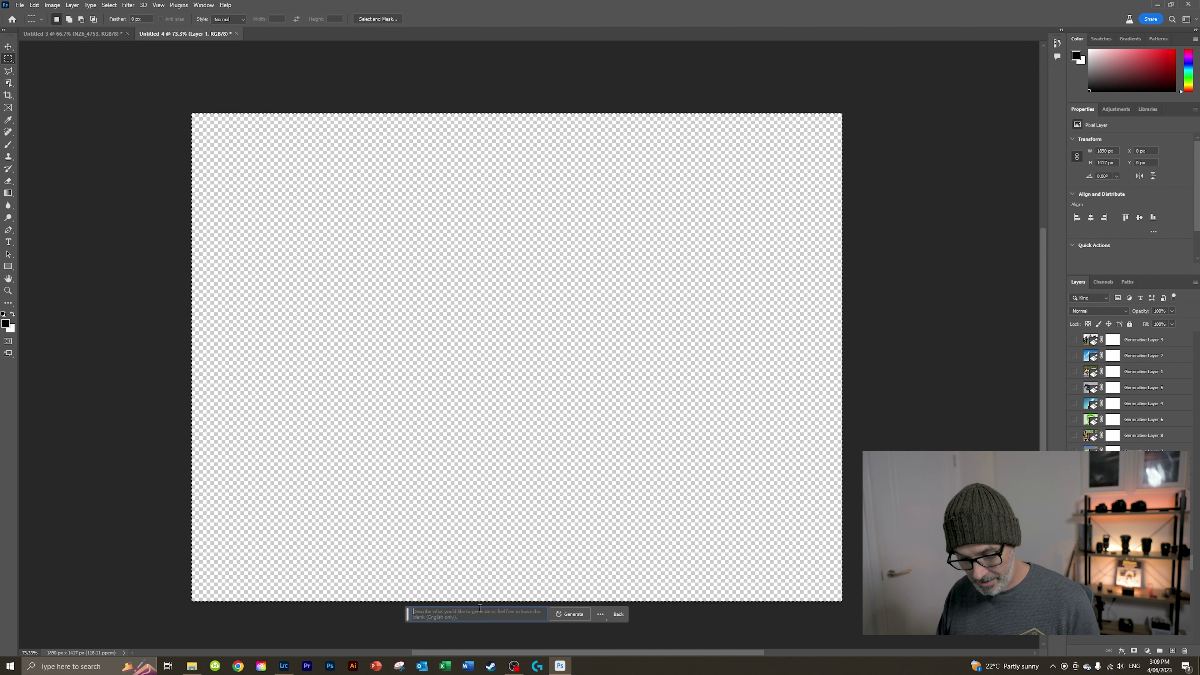
Step: Generate 'an artificial intelligence making artwork' and view its second and third robot-head variations
type("an art")
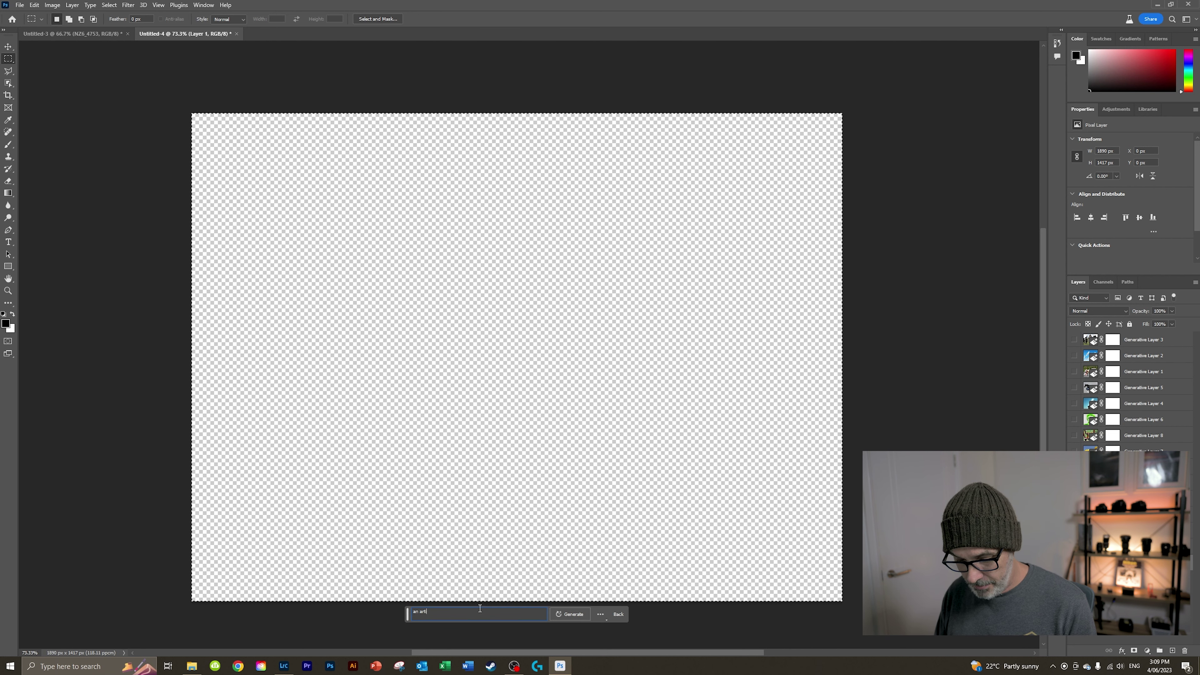
type("ificial ")
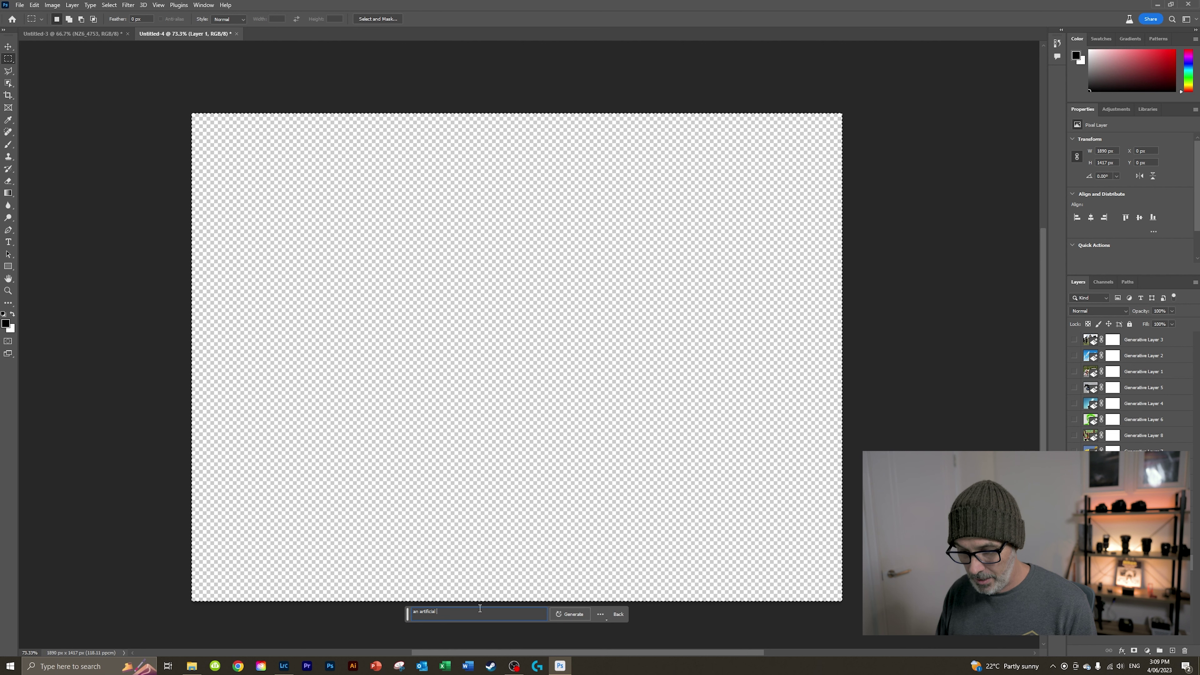
type("inte")
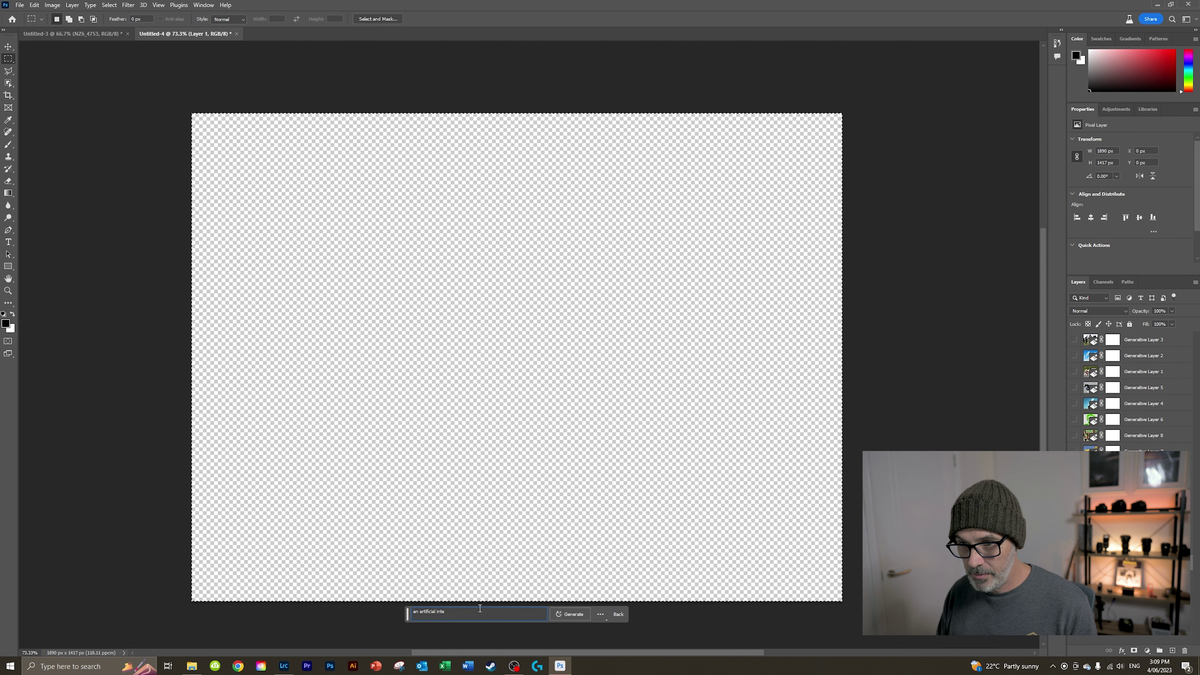
type("lligen")
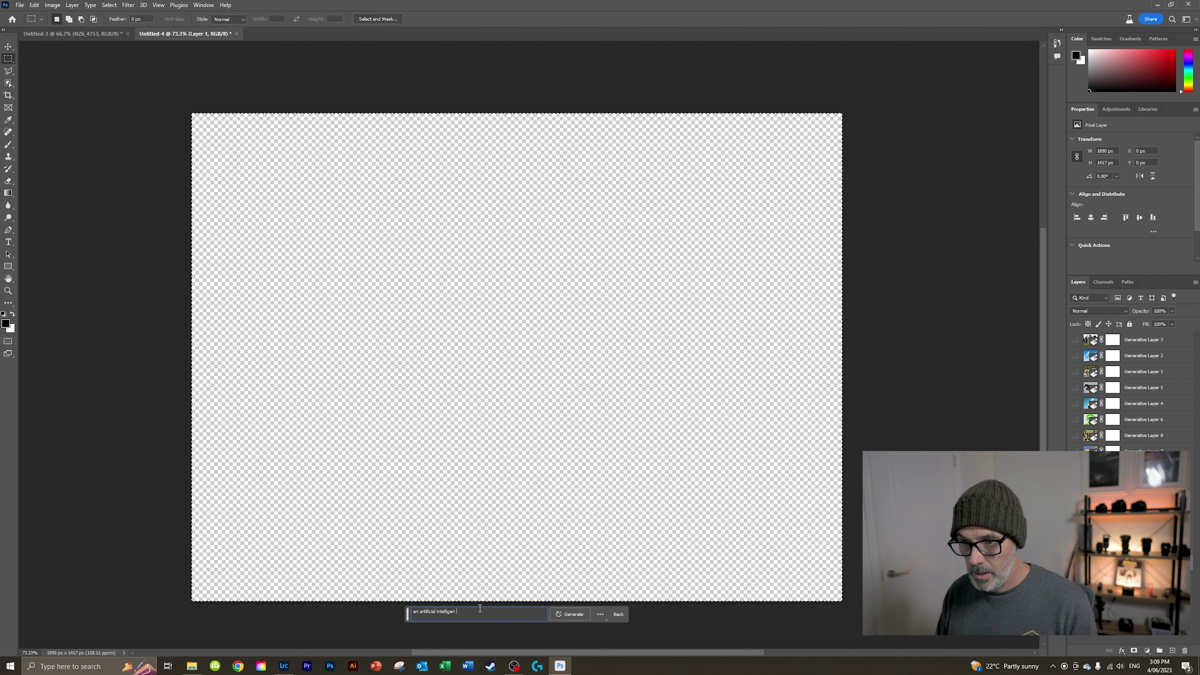
type("ce")
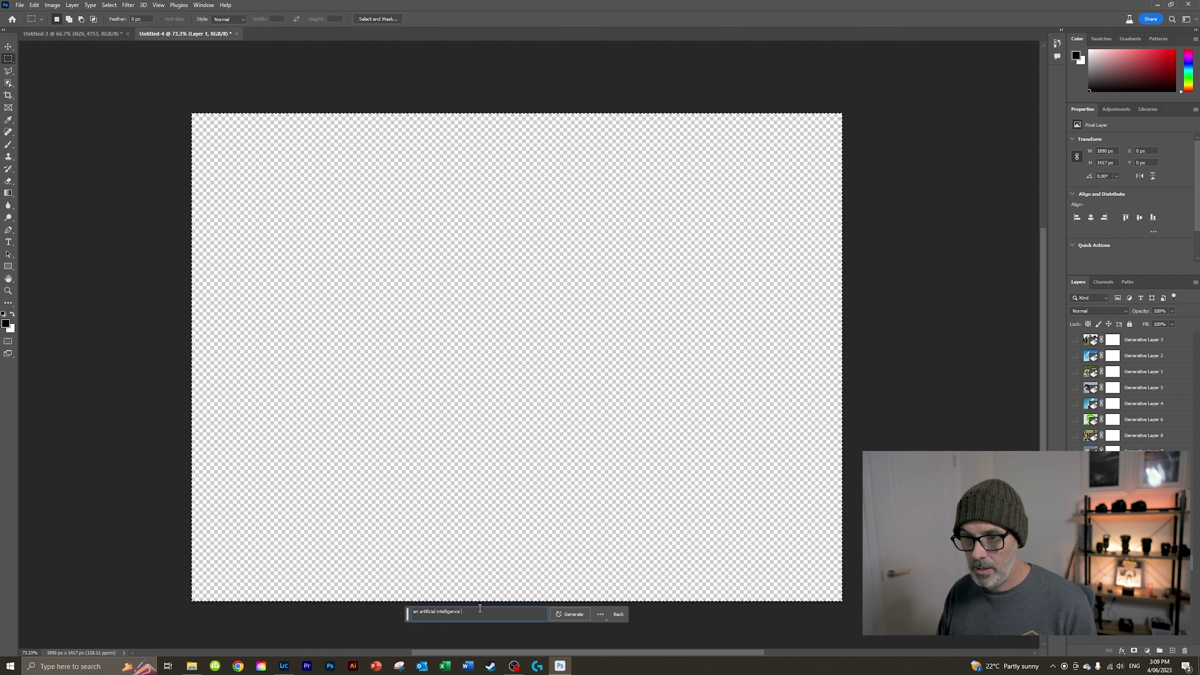
type(" making")
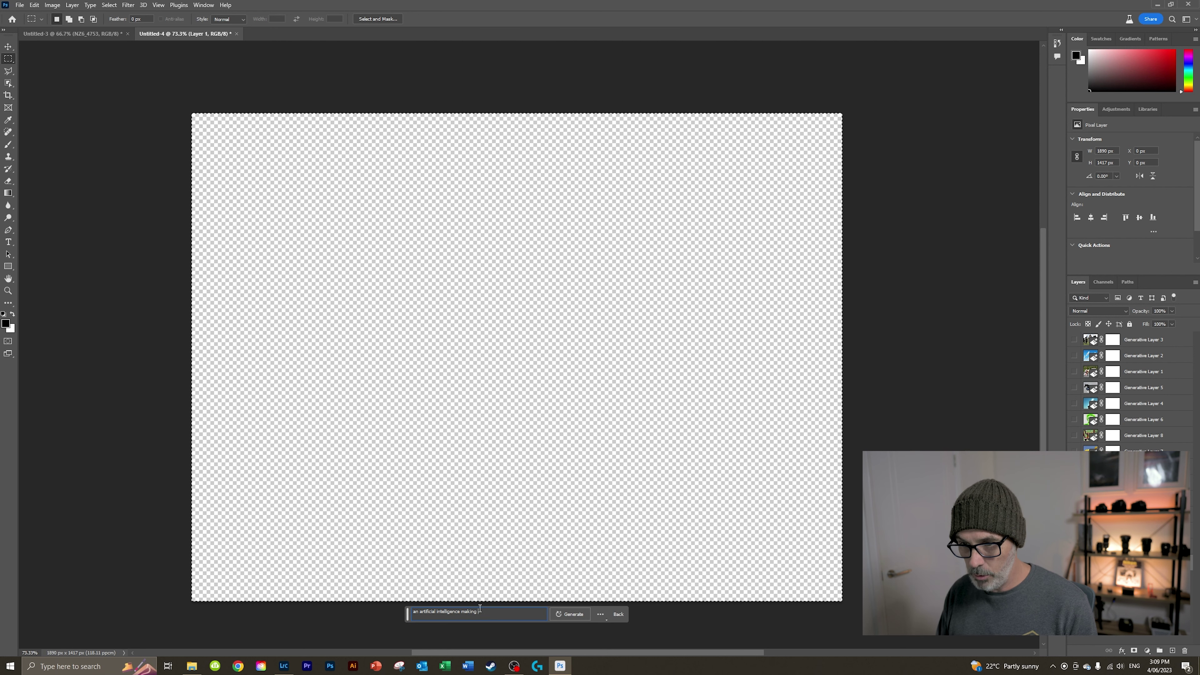
type(" artwork")
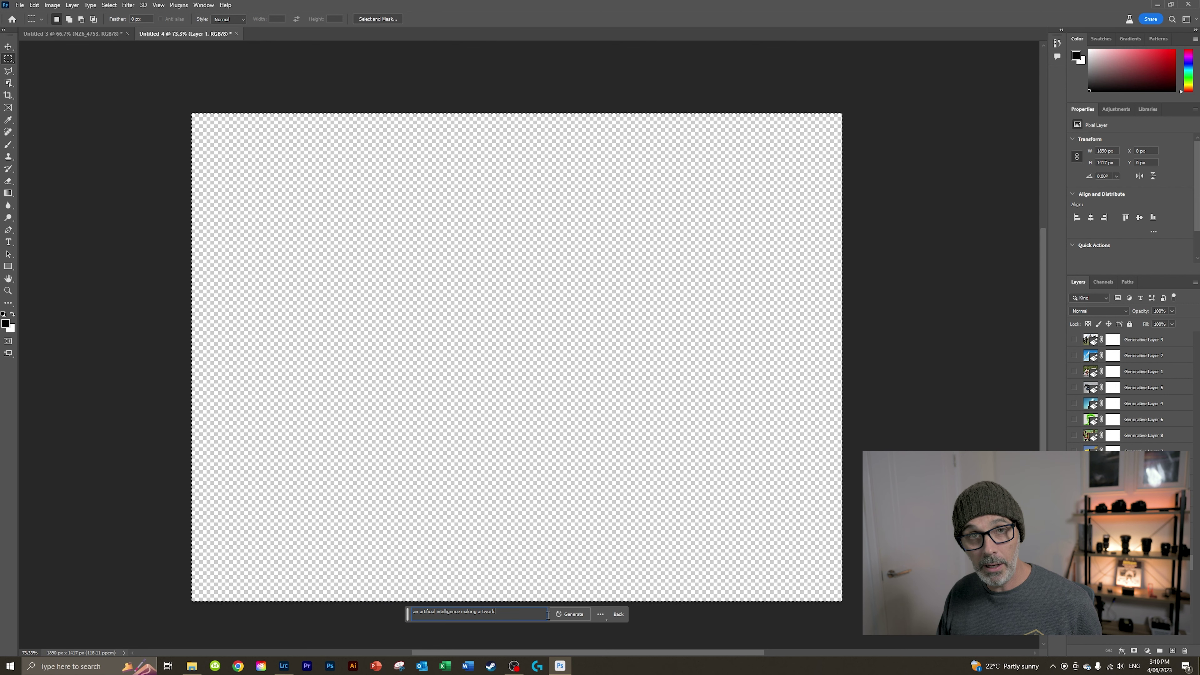
left_click(562, 615)
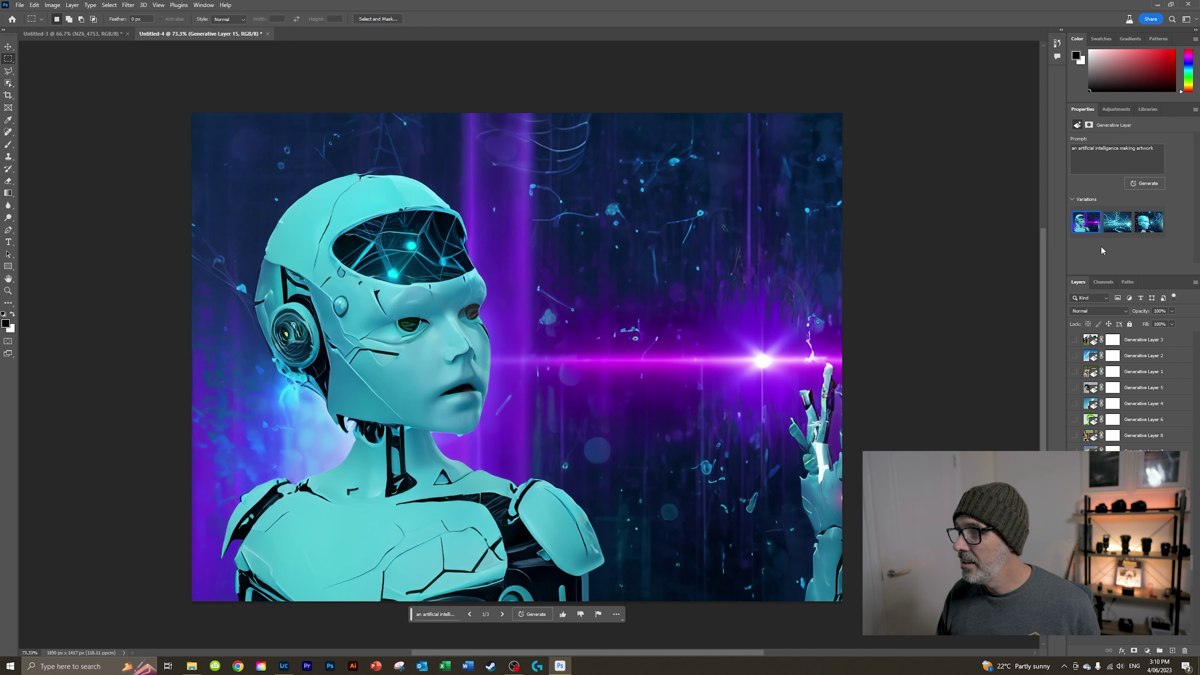
left_click(1118, 227)
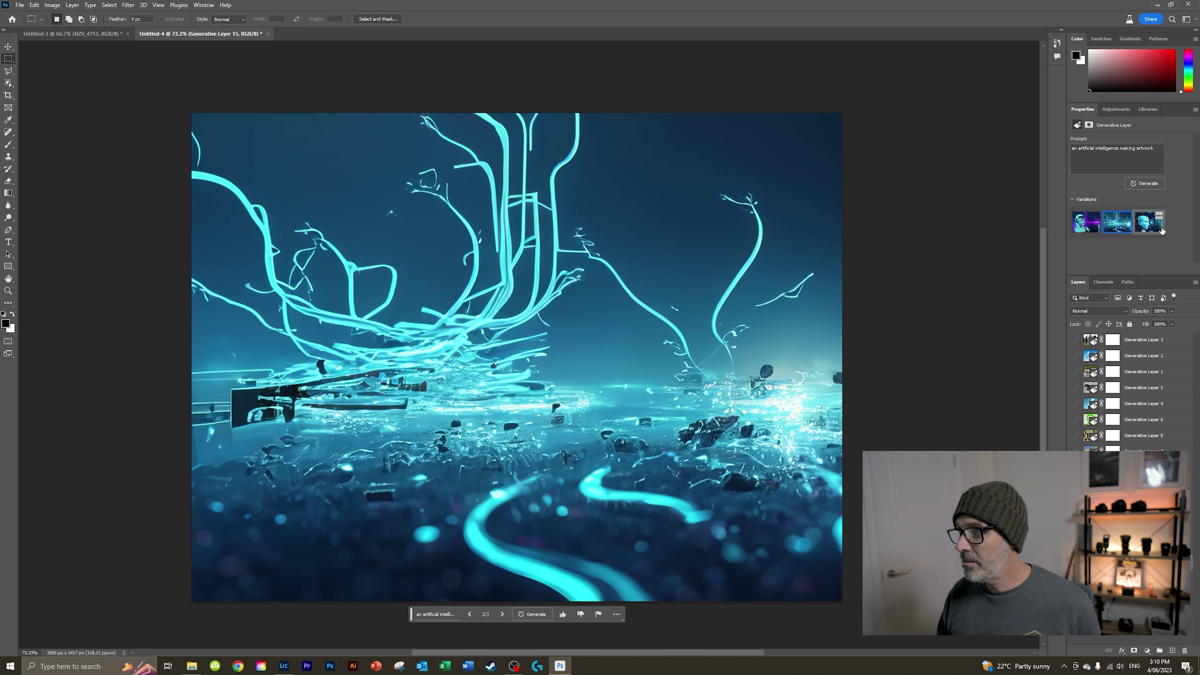
left_click(1142, 231)
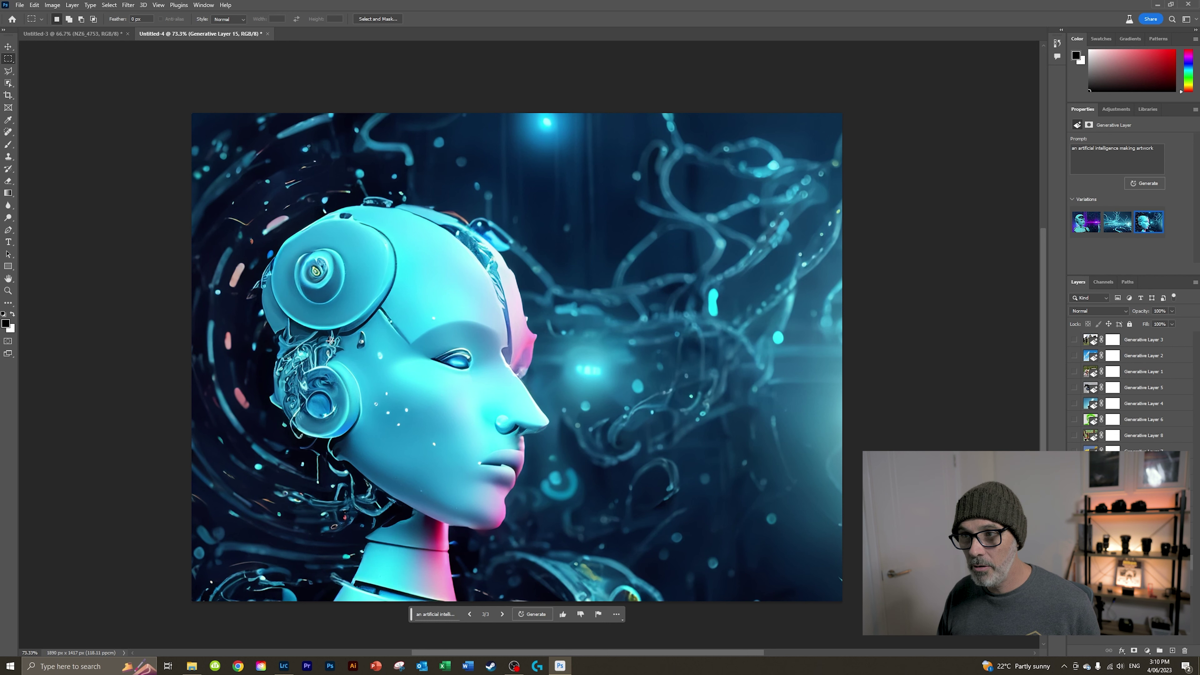
Step: Compare variations, keep the purple robot, and return to the empty base layer
left_click(1083, 228)
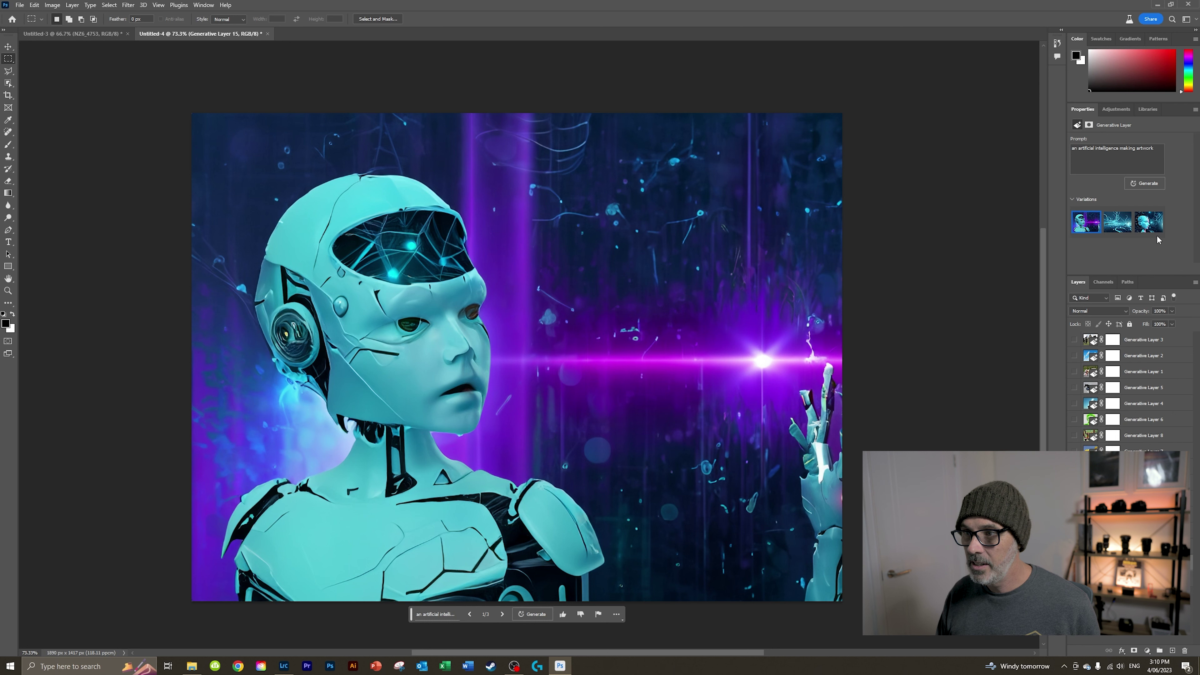
left_click(1144, 228)
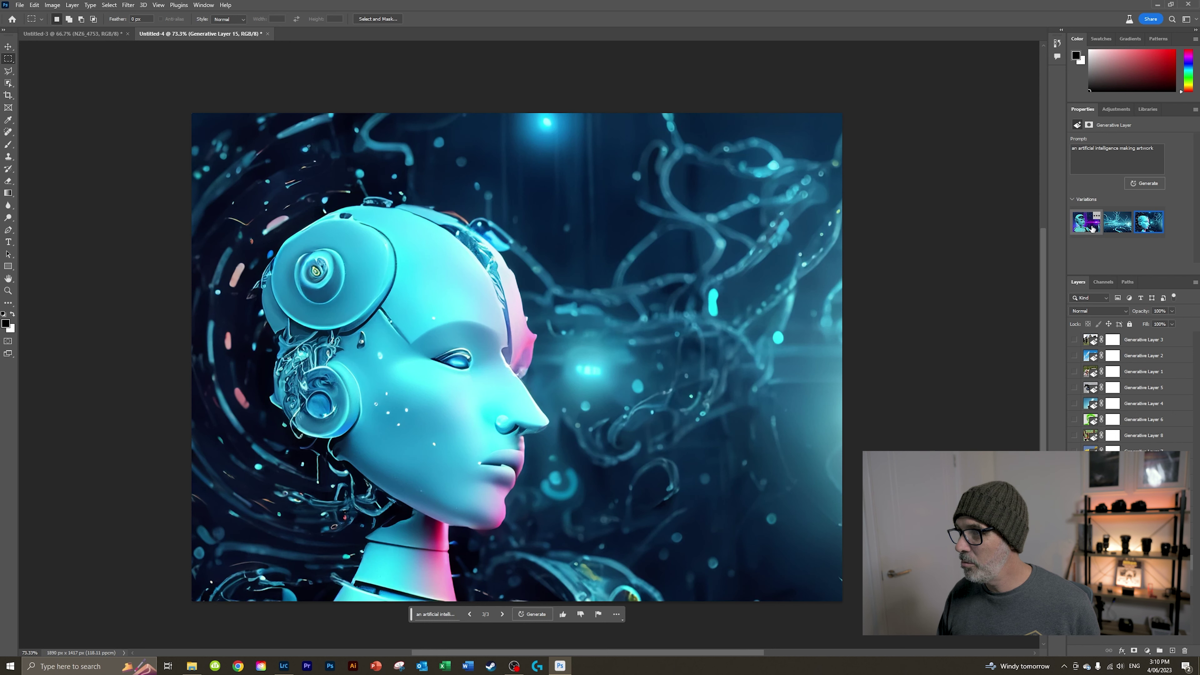
left_click(1078, 228)
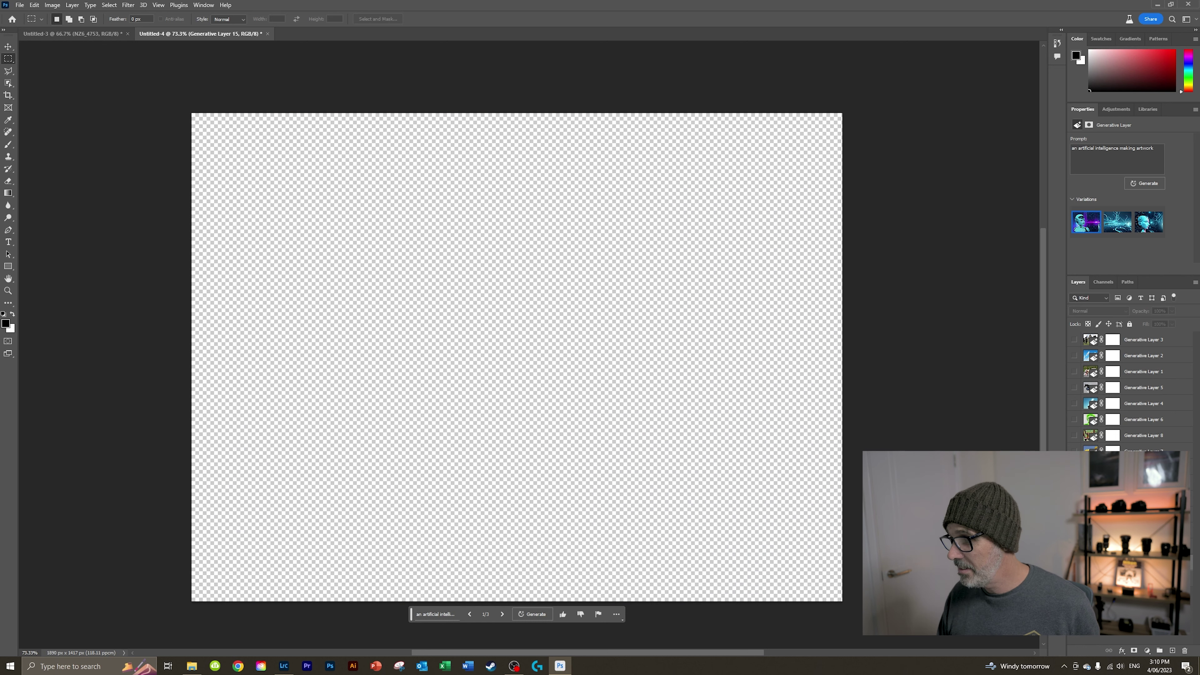
left_click(432, 613)
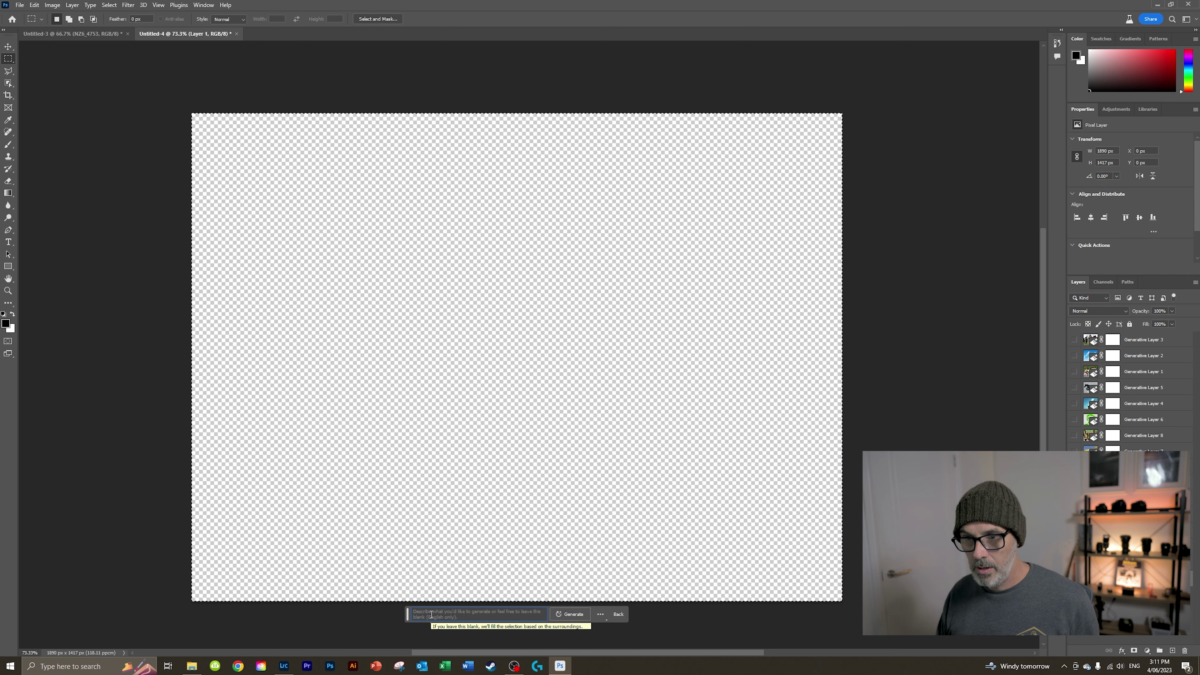
Step: Generate 'a football with arms and legs' and review its second and third variations
type("a fo")
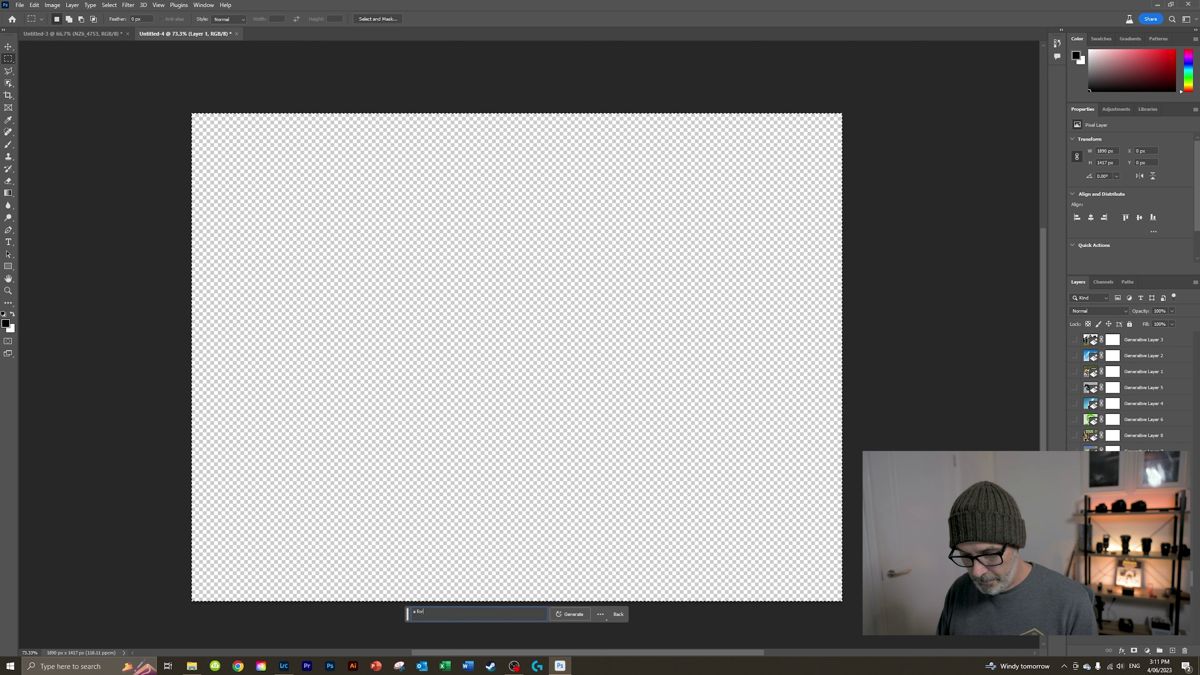
type("o")
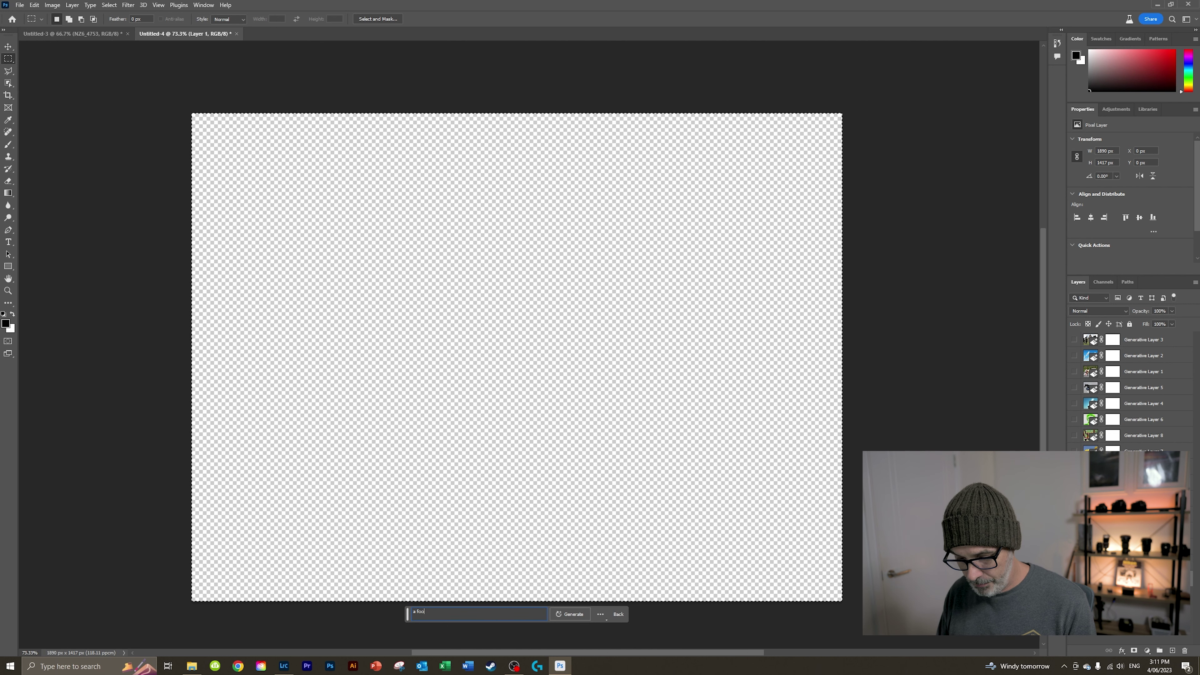
type("tball with ")
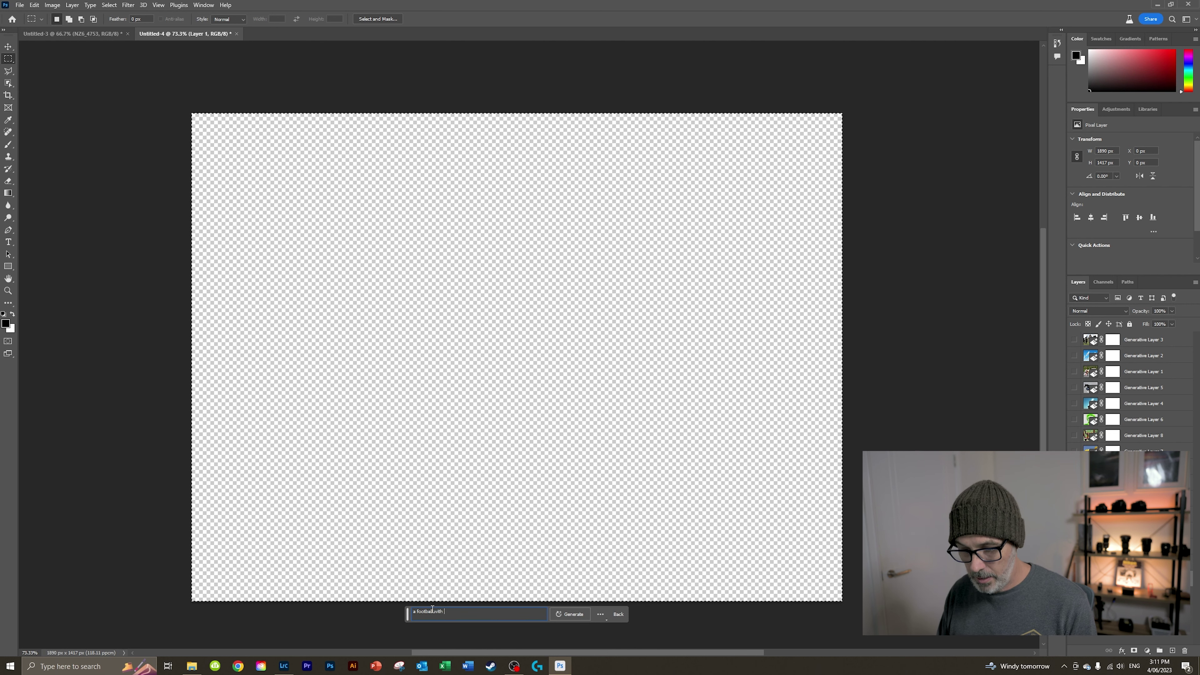
type("arms an")
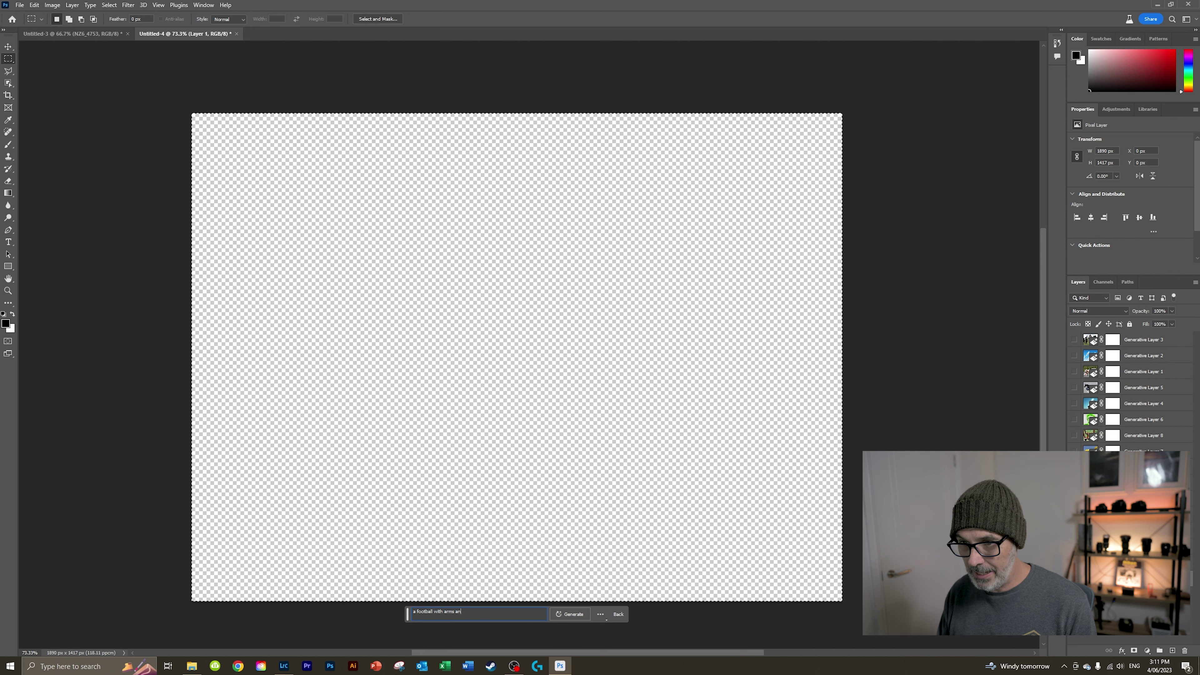
type("d legs")
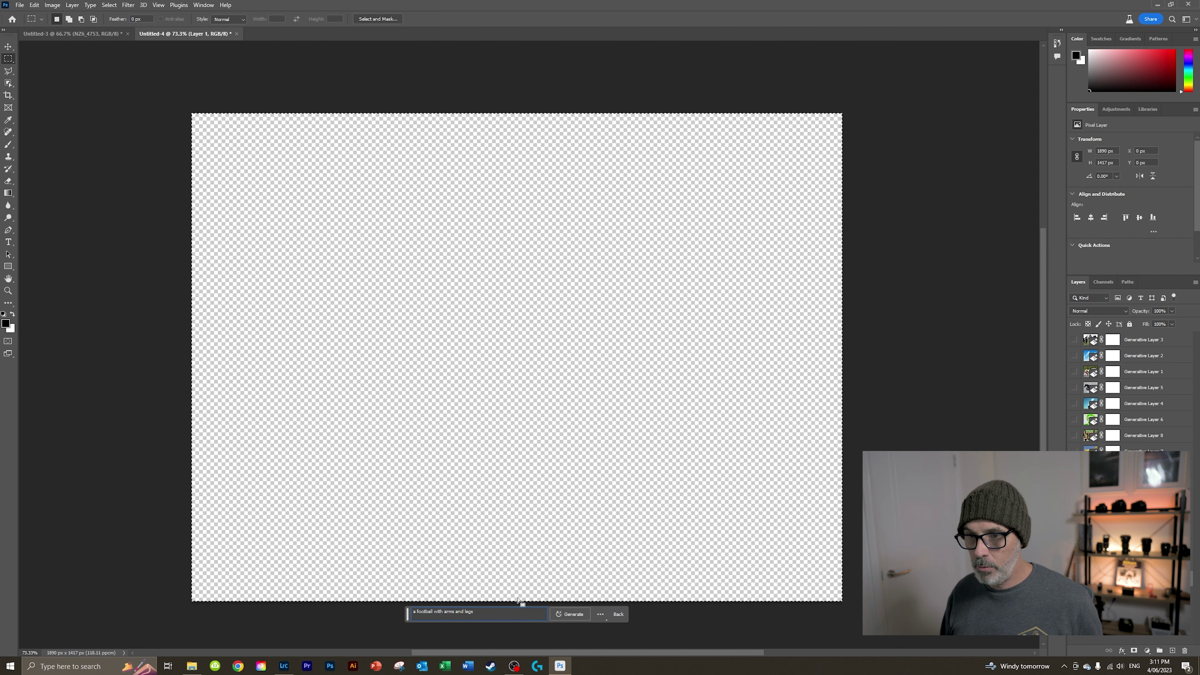
left_click(566, 617)
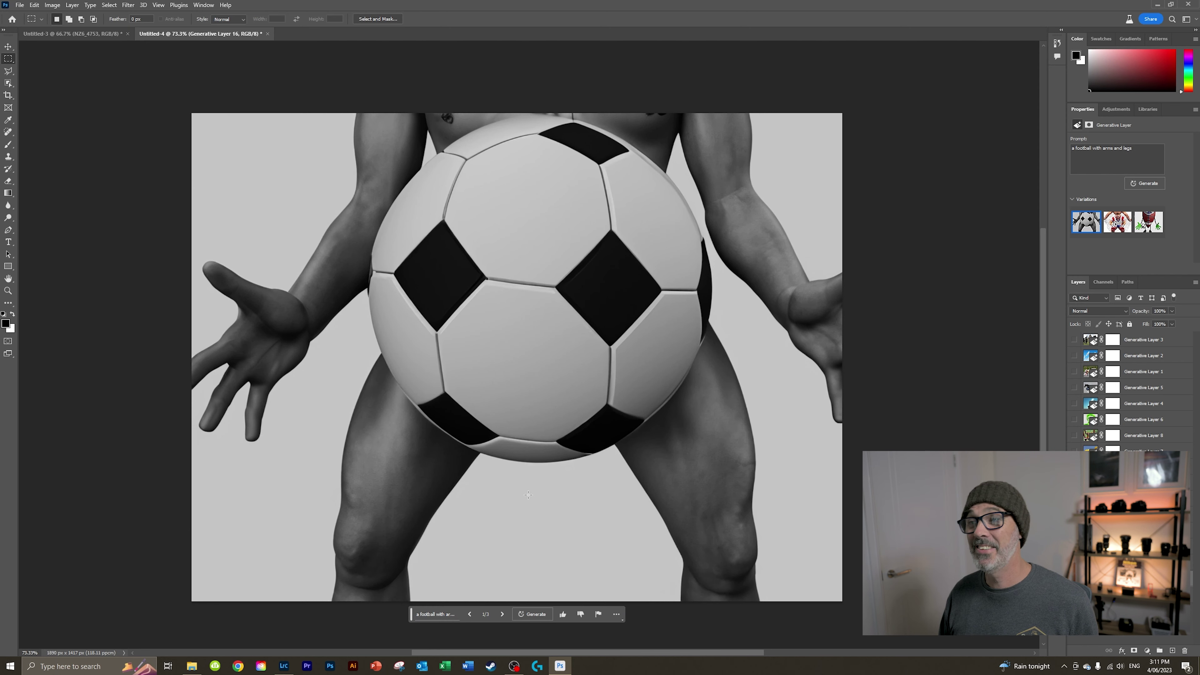
left_click(1117, 222)
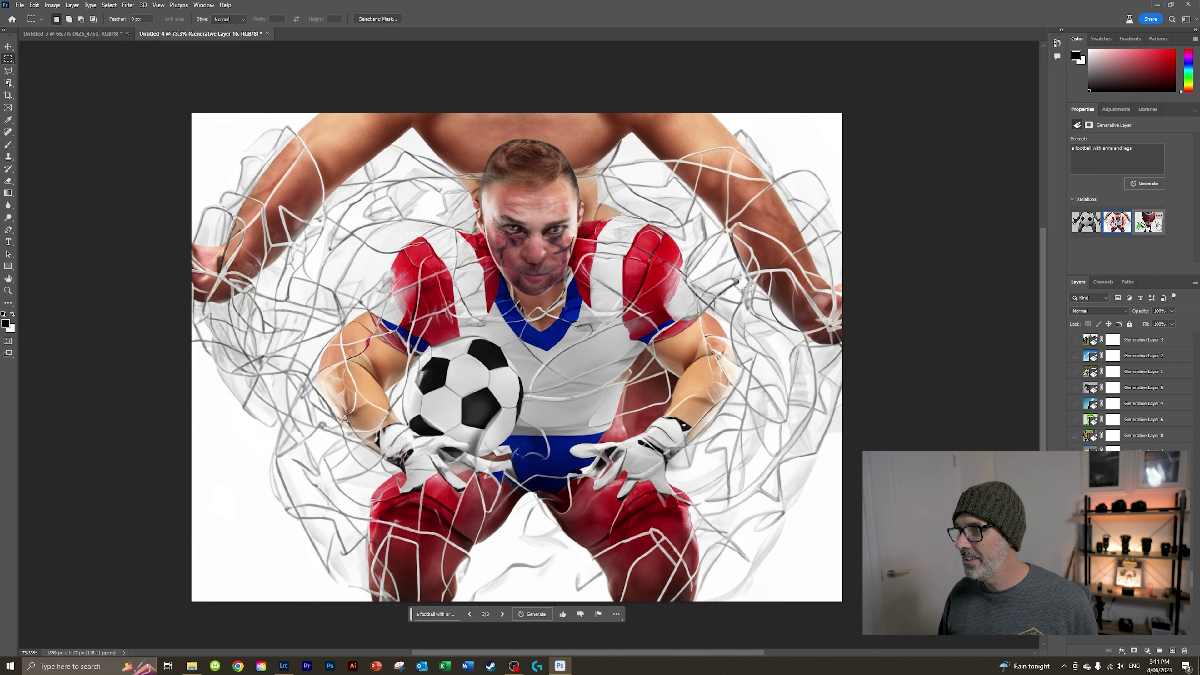
left_click(1149, 222)
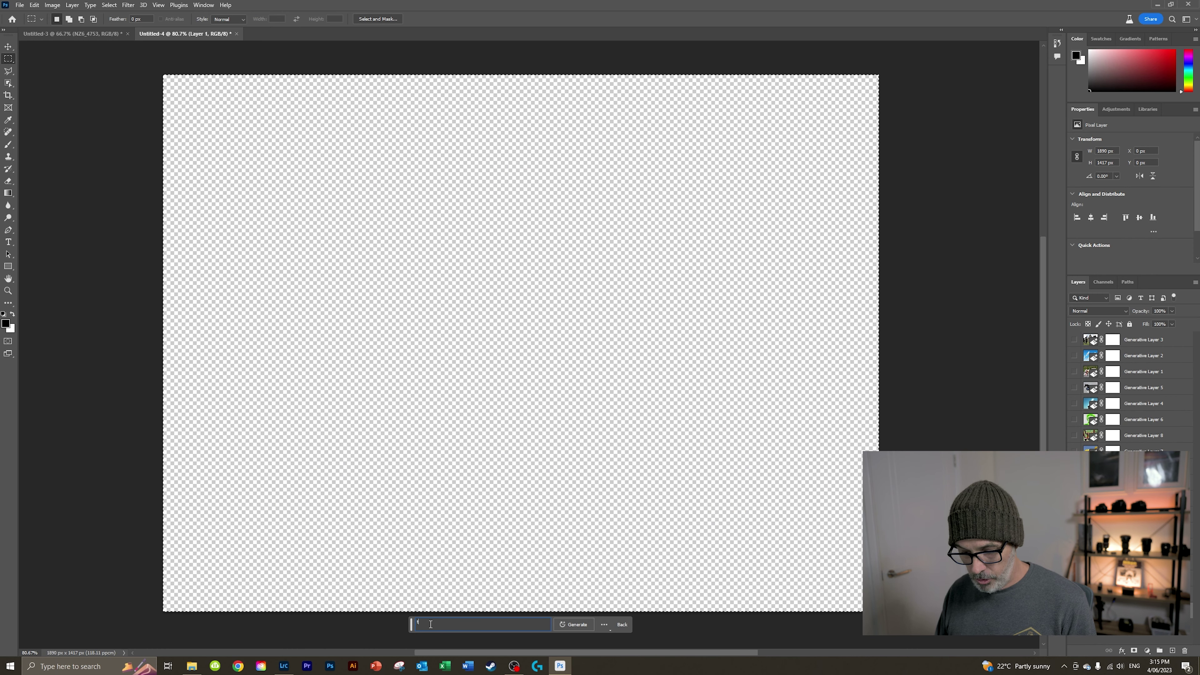
Step: Generate 'horses holding hands on a park bench' and compare its three variations, ending on the first
type("horses ")
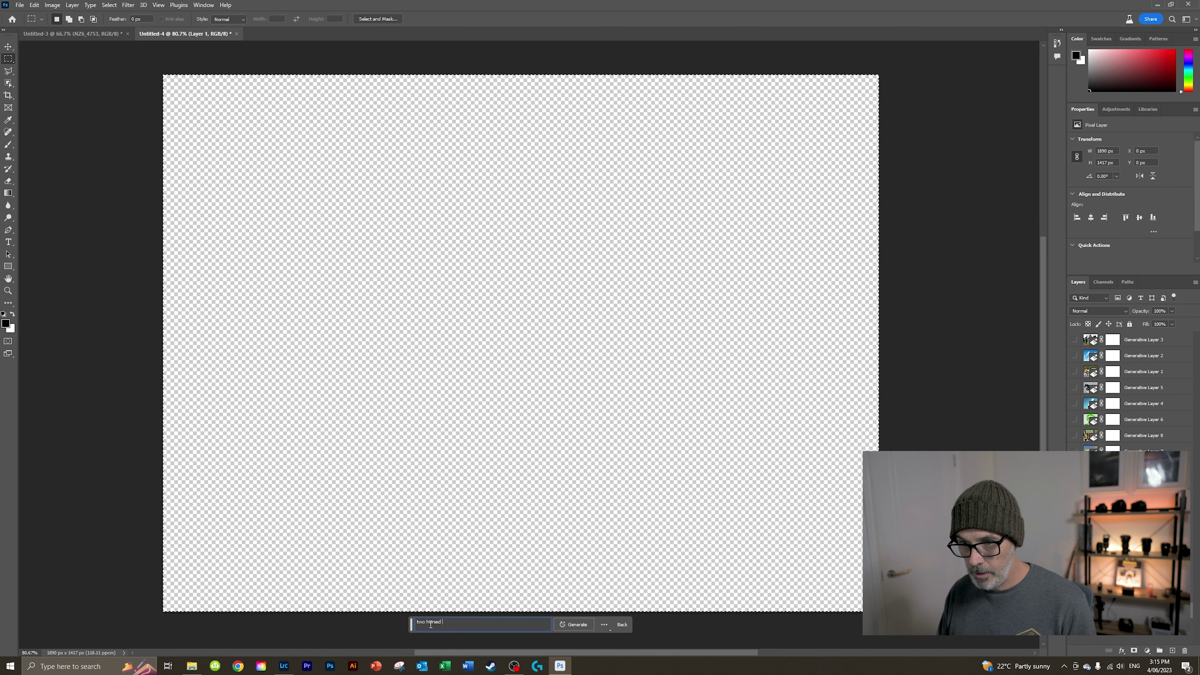
type("holding ")
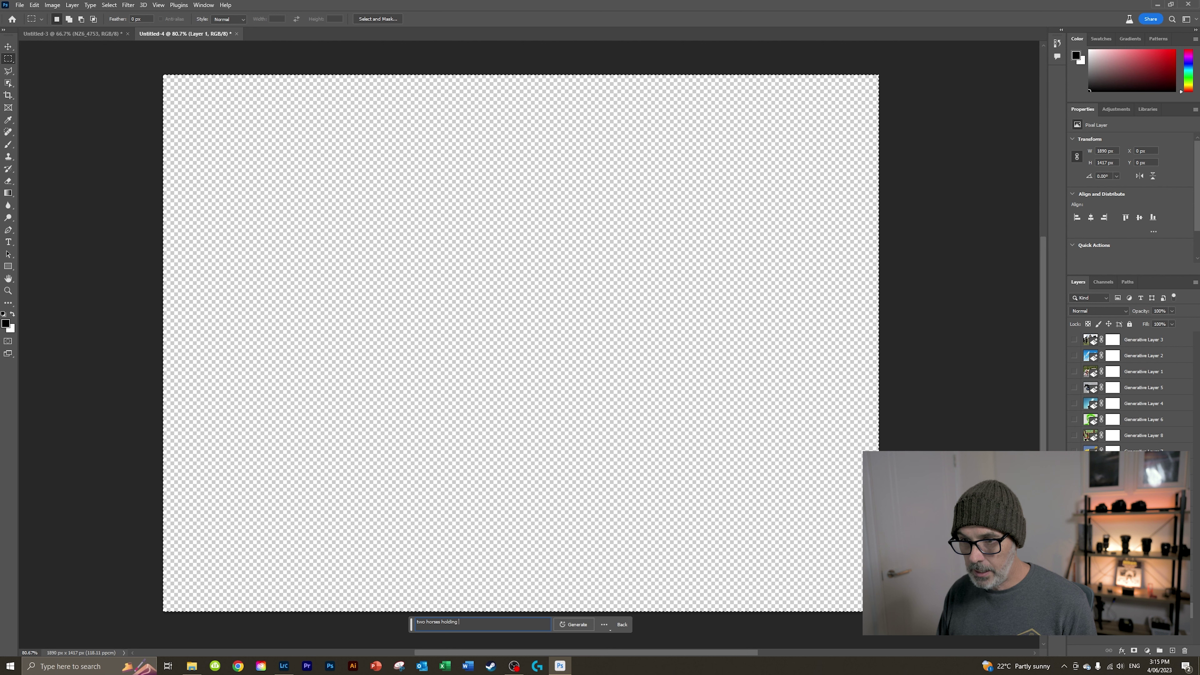
type("hands on ")
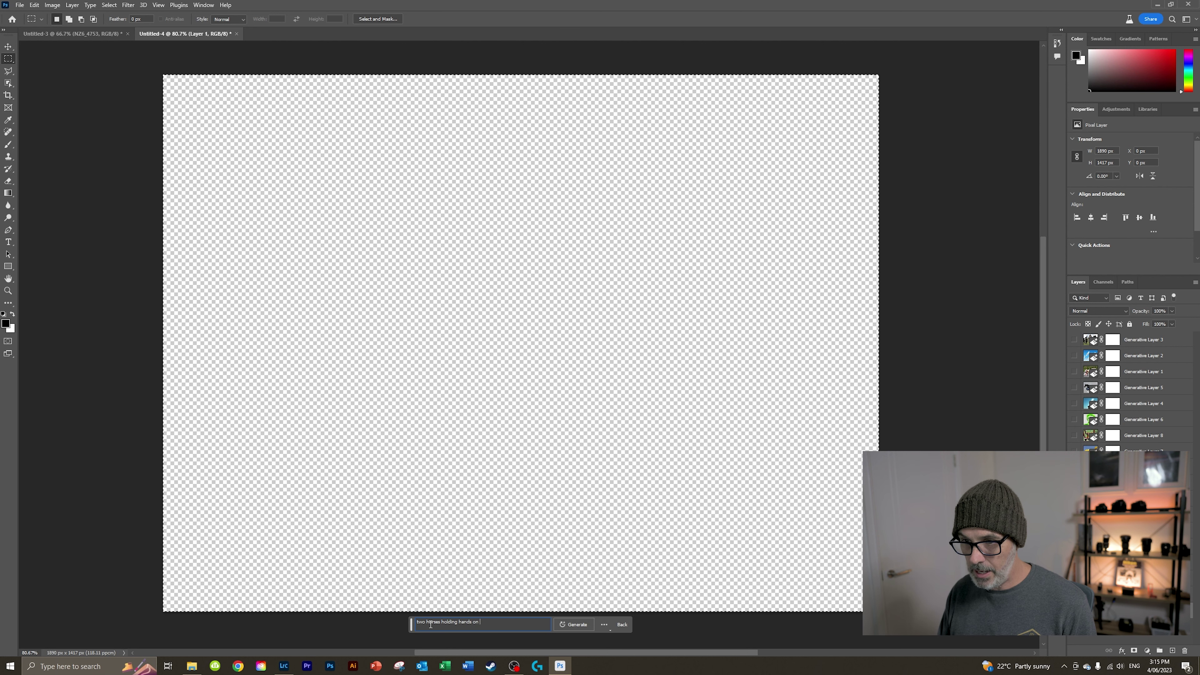
type("a park ben")
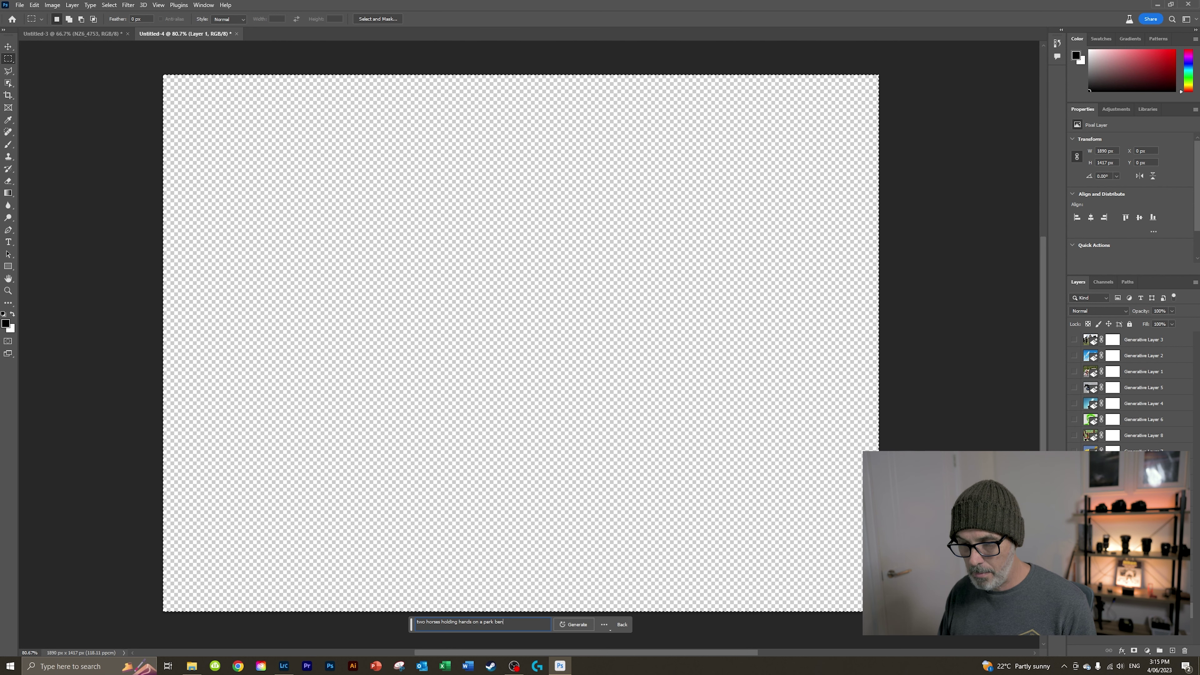
type("ch")
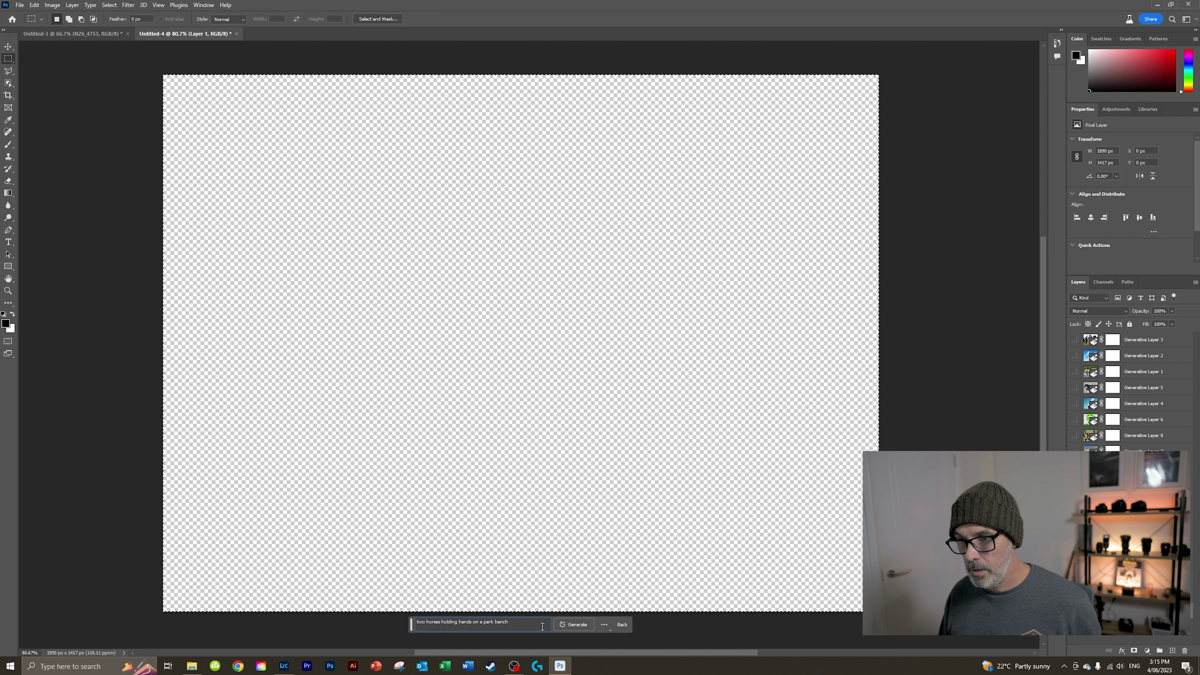
left_click(572, 624)
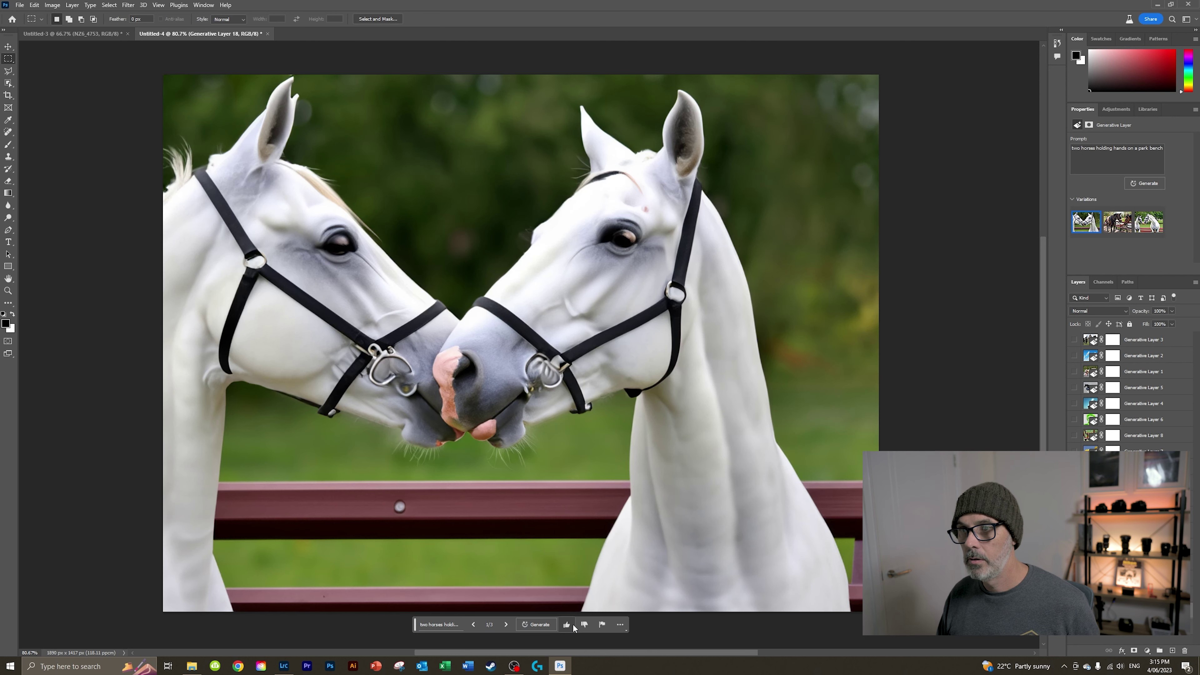
left_click(1118, 224)
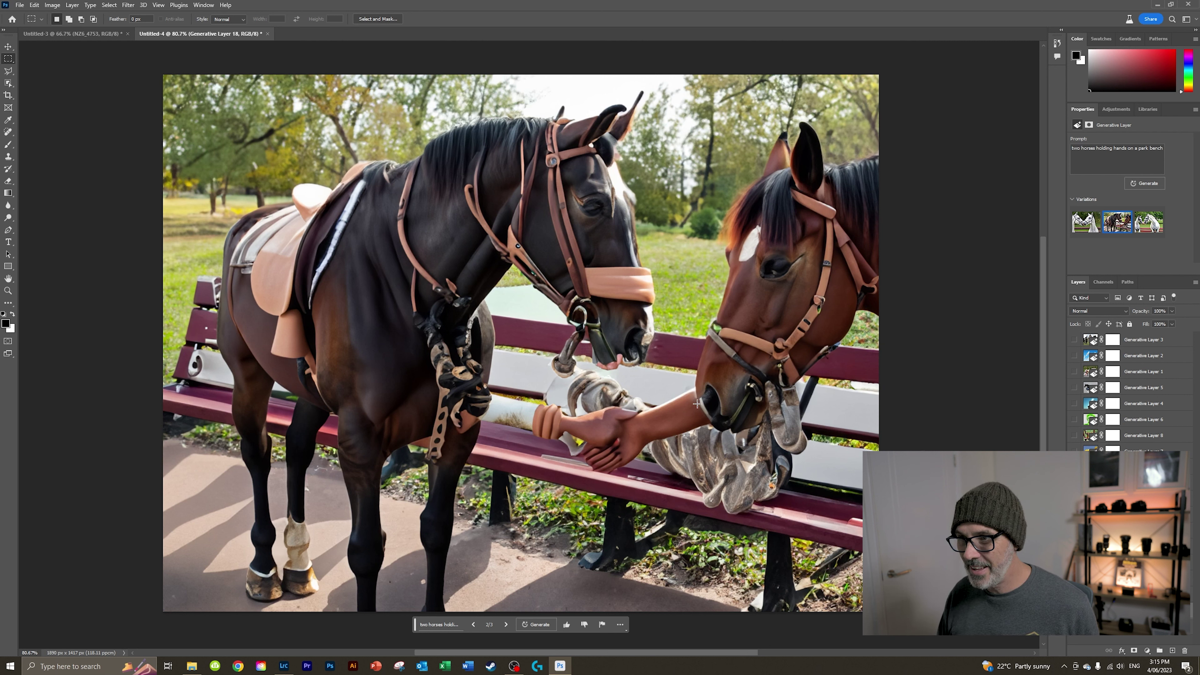
left_click(1149, 223)
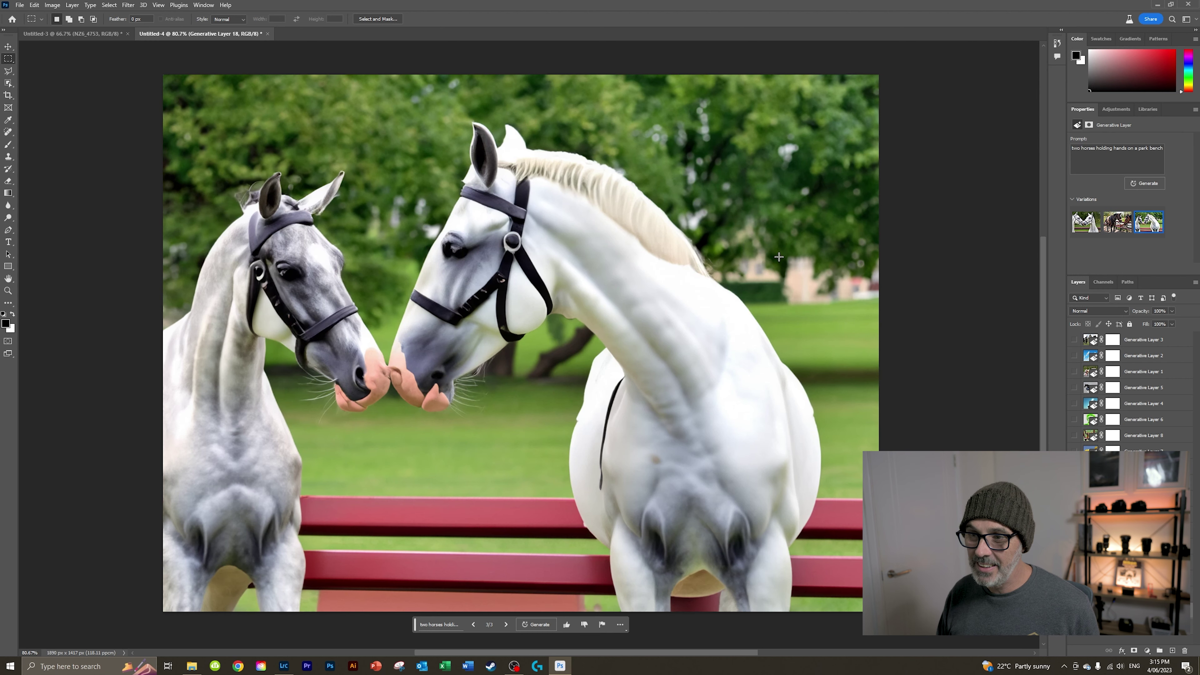
left_click(1081, 221)
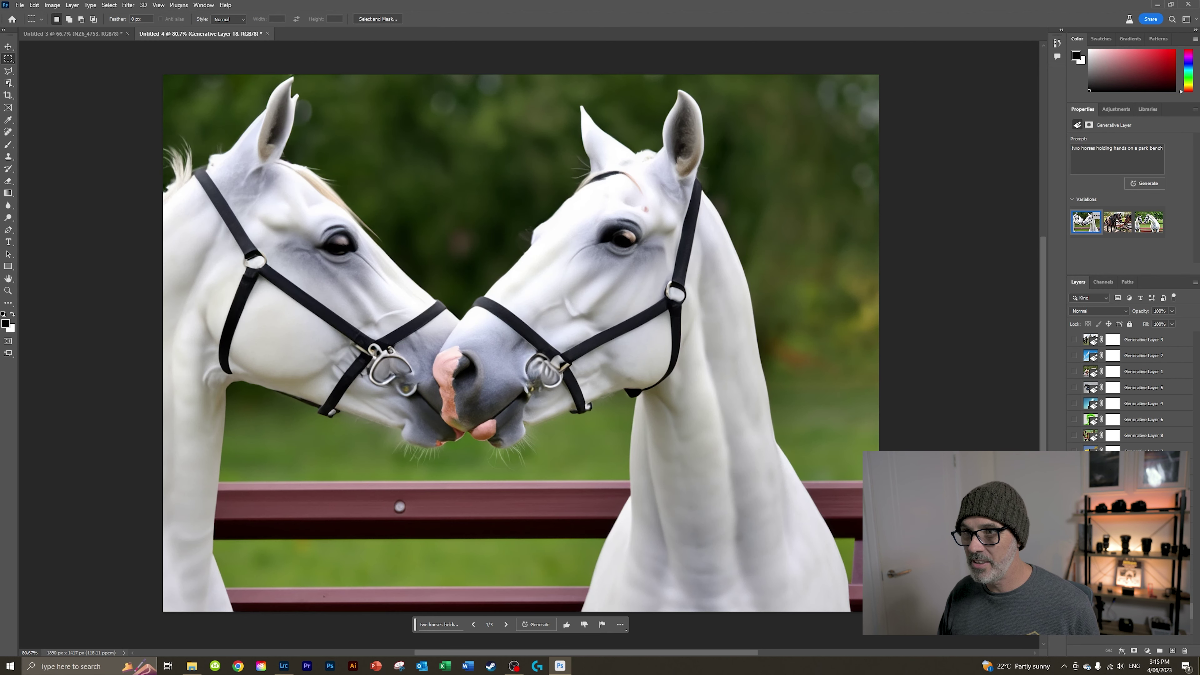
left_click(1149, 222)
left_click(1082, 222)
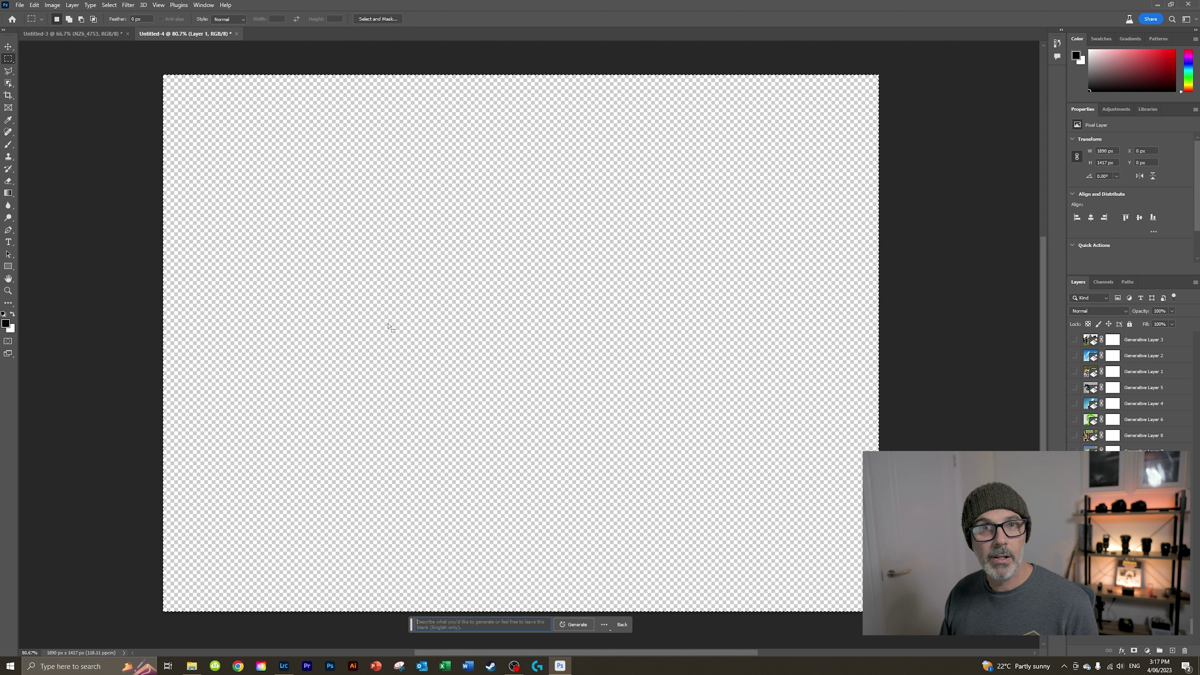
Step: Generate a fill from '6 whales riding a school bus during sunset', correcting a typo
type("6 w")
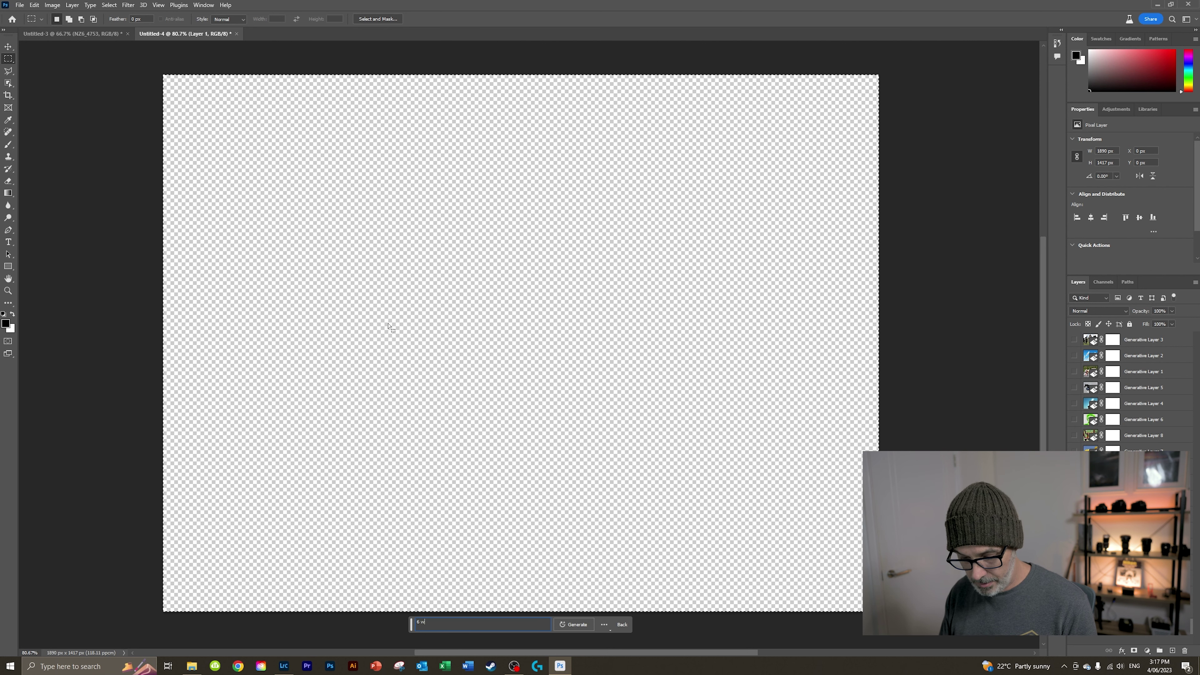
type("hales rding")
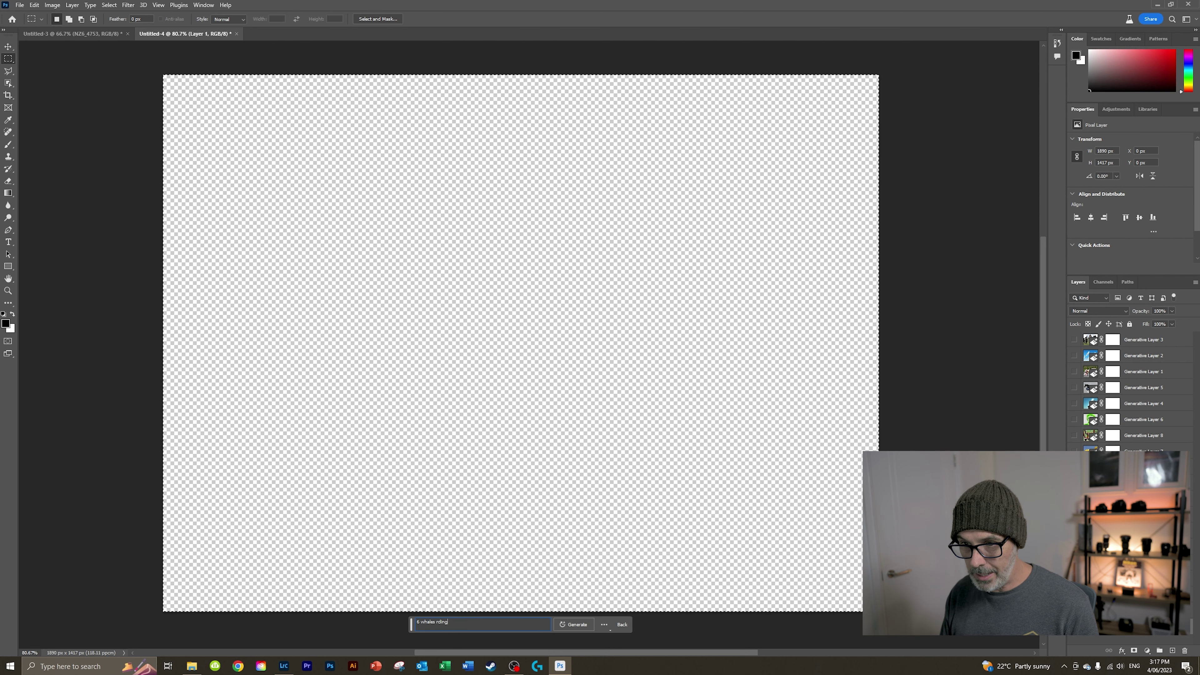
key("BackSpace")
key("BackSpace")
key("BackSpace")
key("BackSpace")
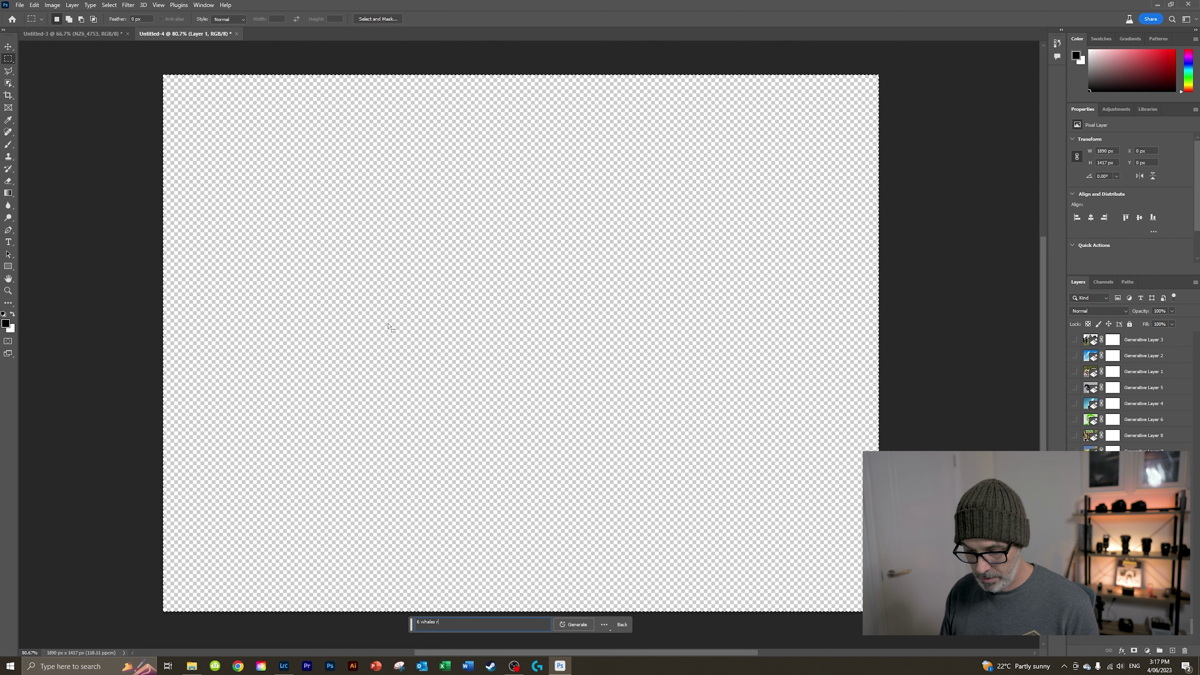
type("iding a sh")
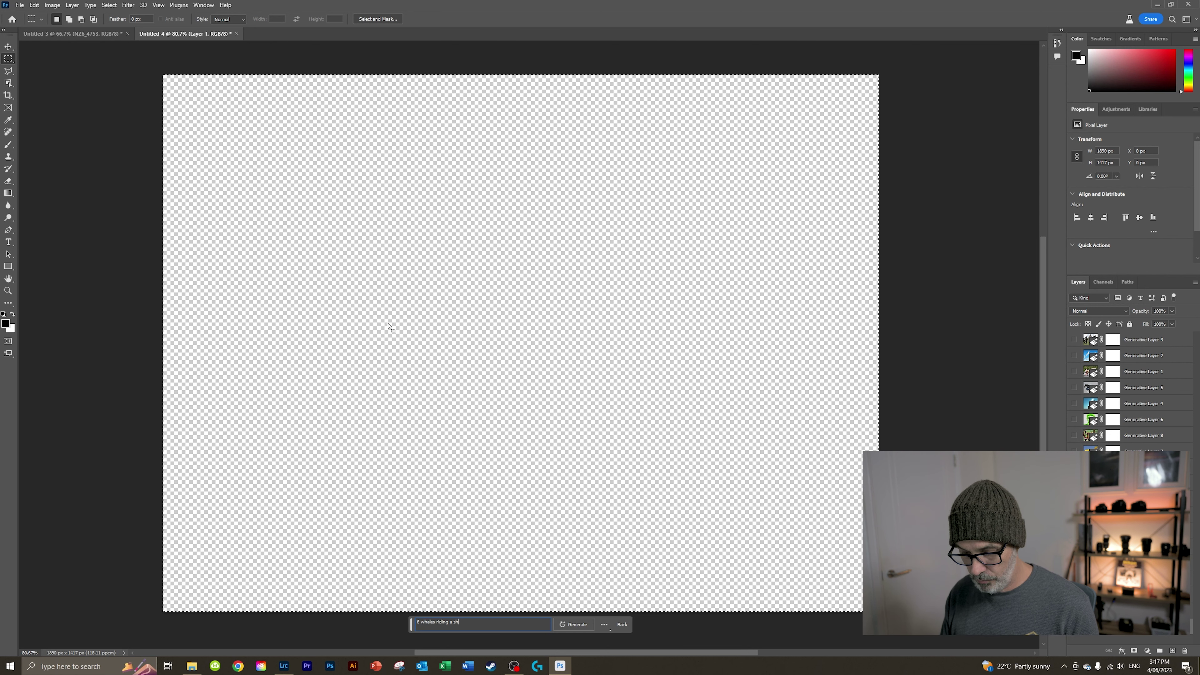
key("BackSpace")
type("chool bus")
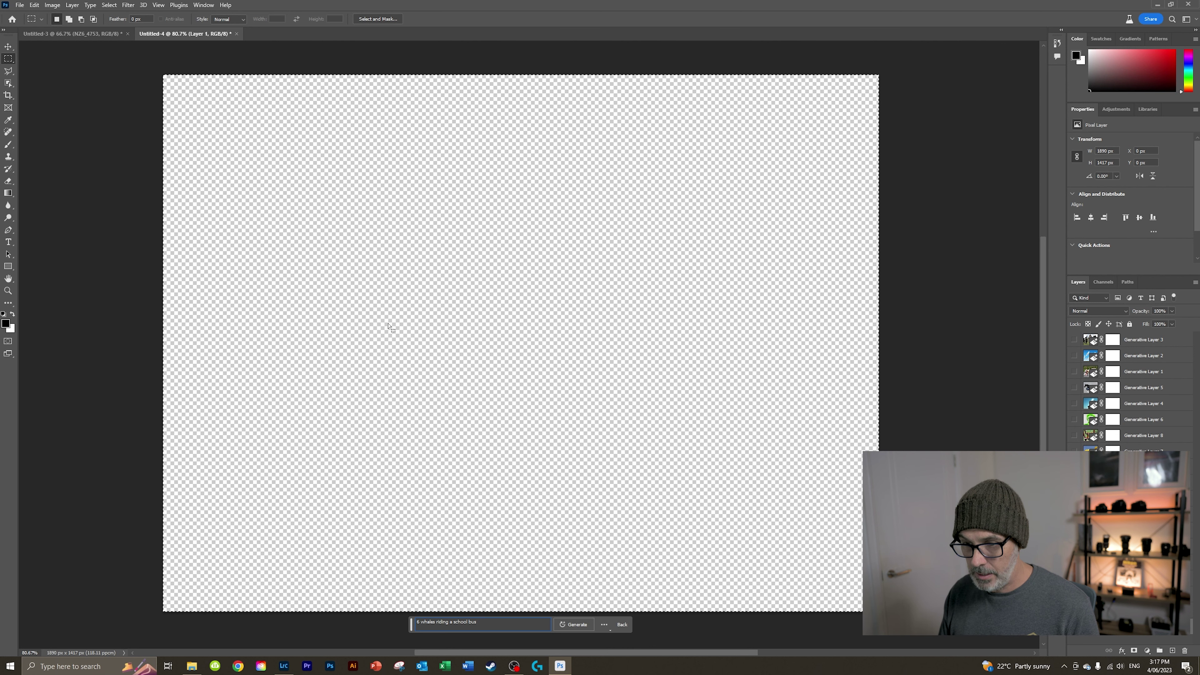
type(" during ")
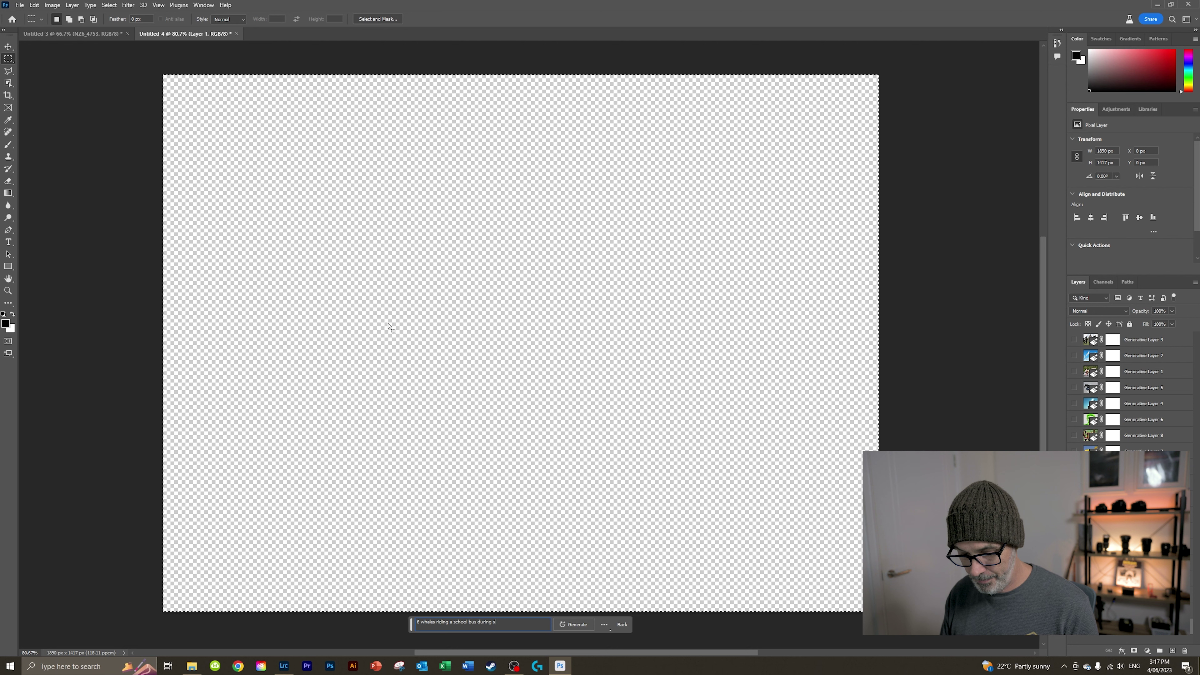
type("sunset")
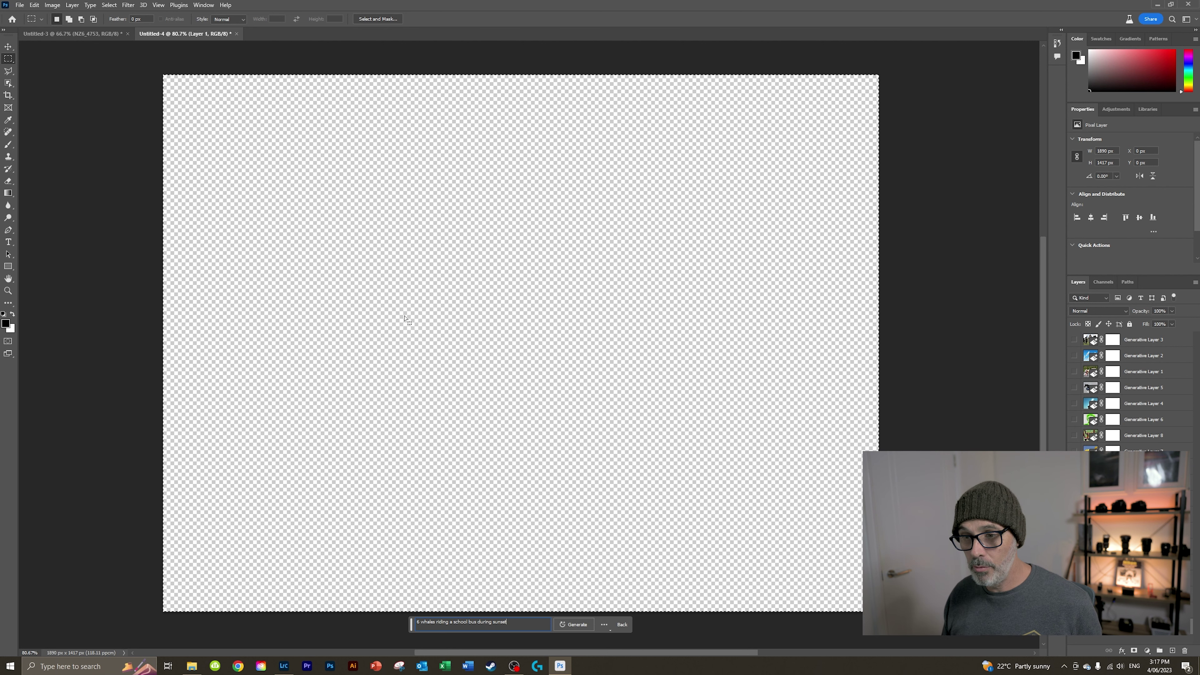
left_click(573, 625)
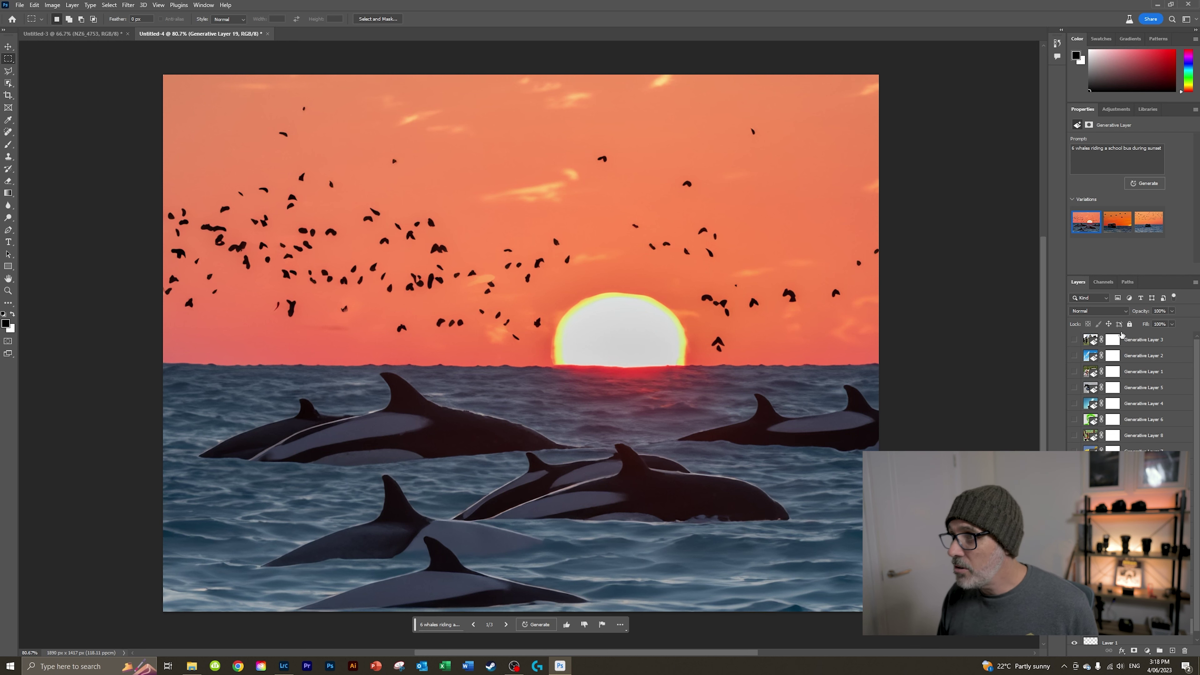
Step: Compare the whale variations and settle on the second, a bus in a sunset sea
left_click(1118, 229)
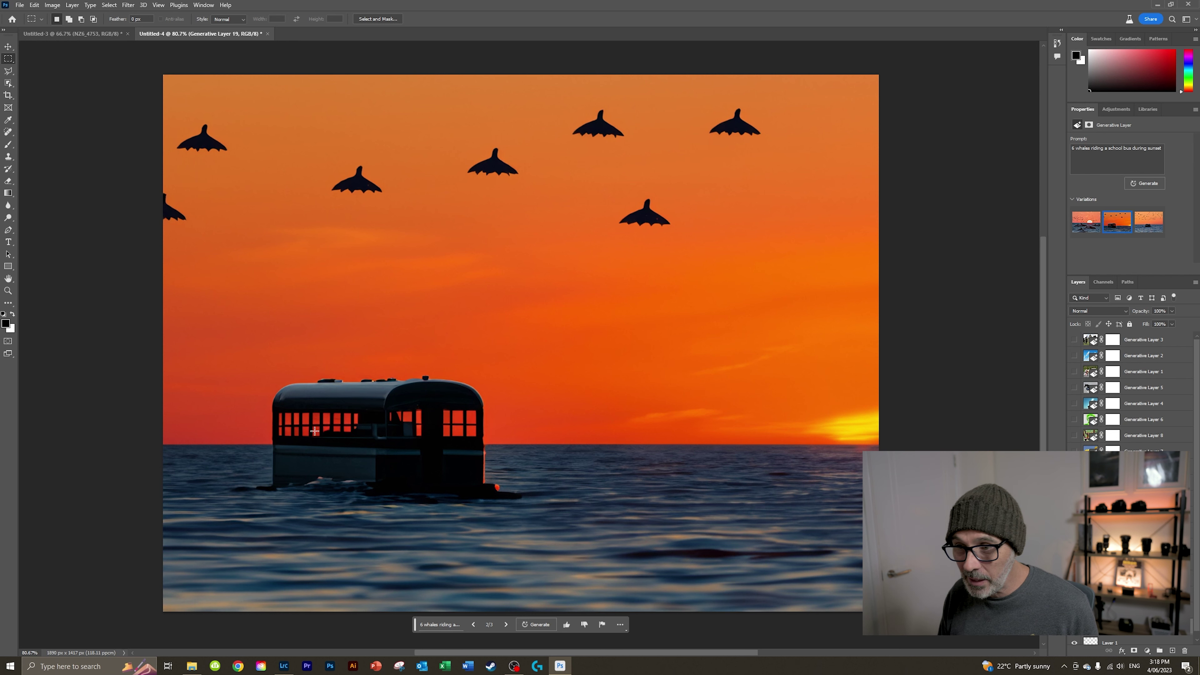
left_click(1148, 221)
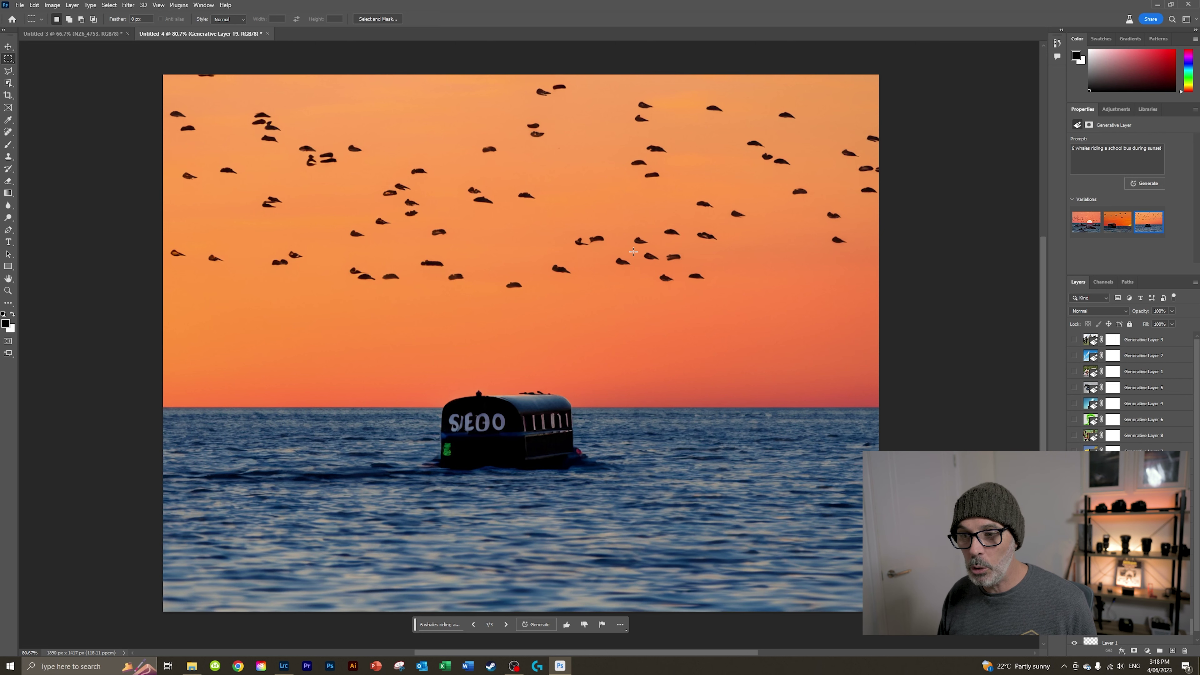
left_click(1086, 221)
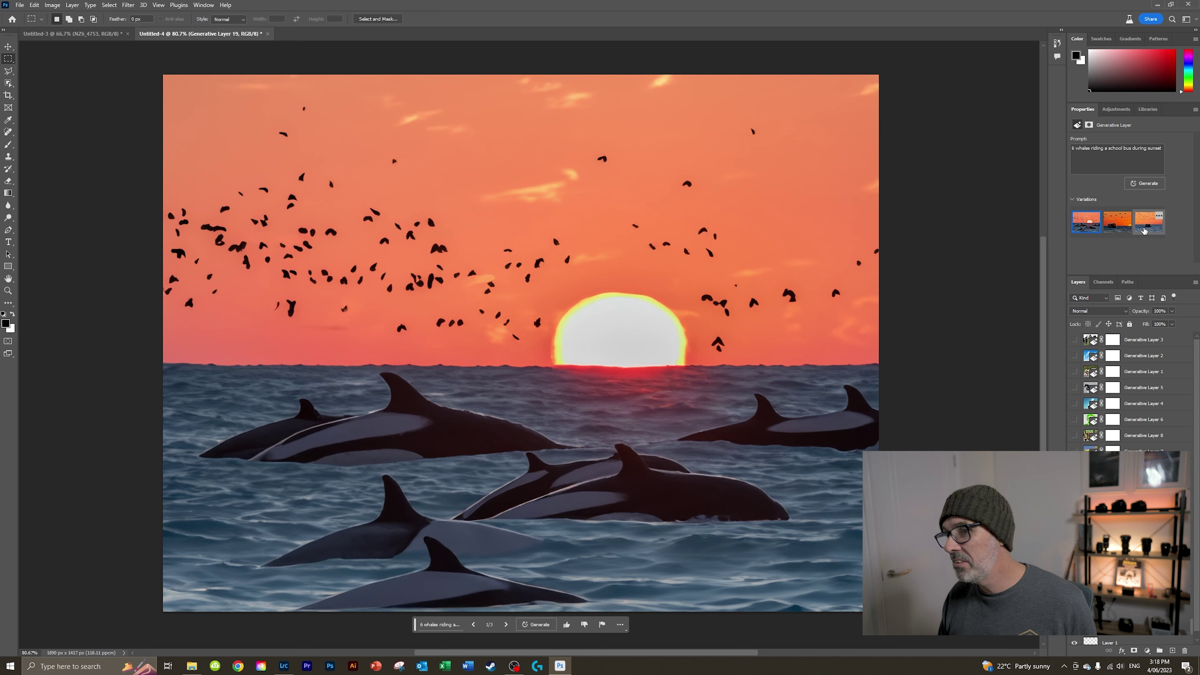
left_click(1144, 230)
left_click(1118, 230)
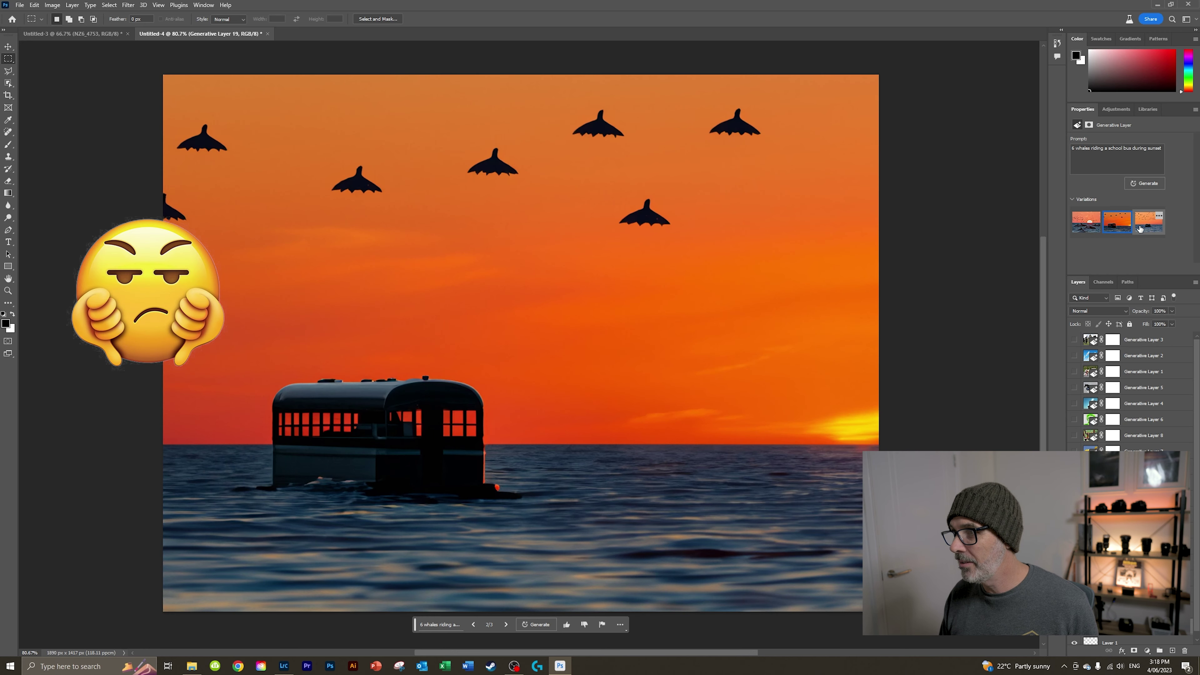